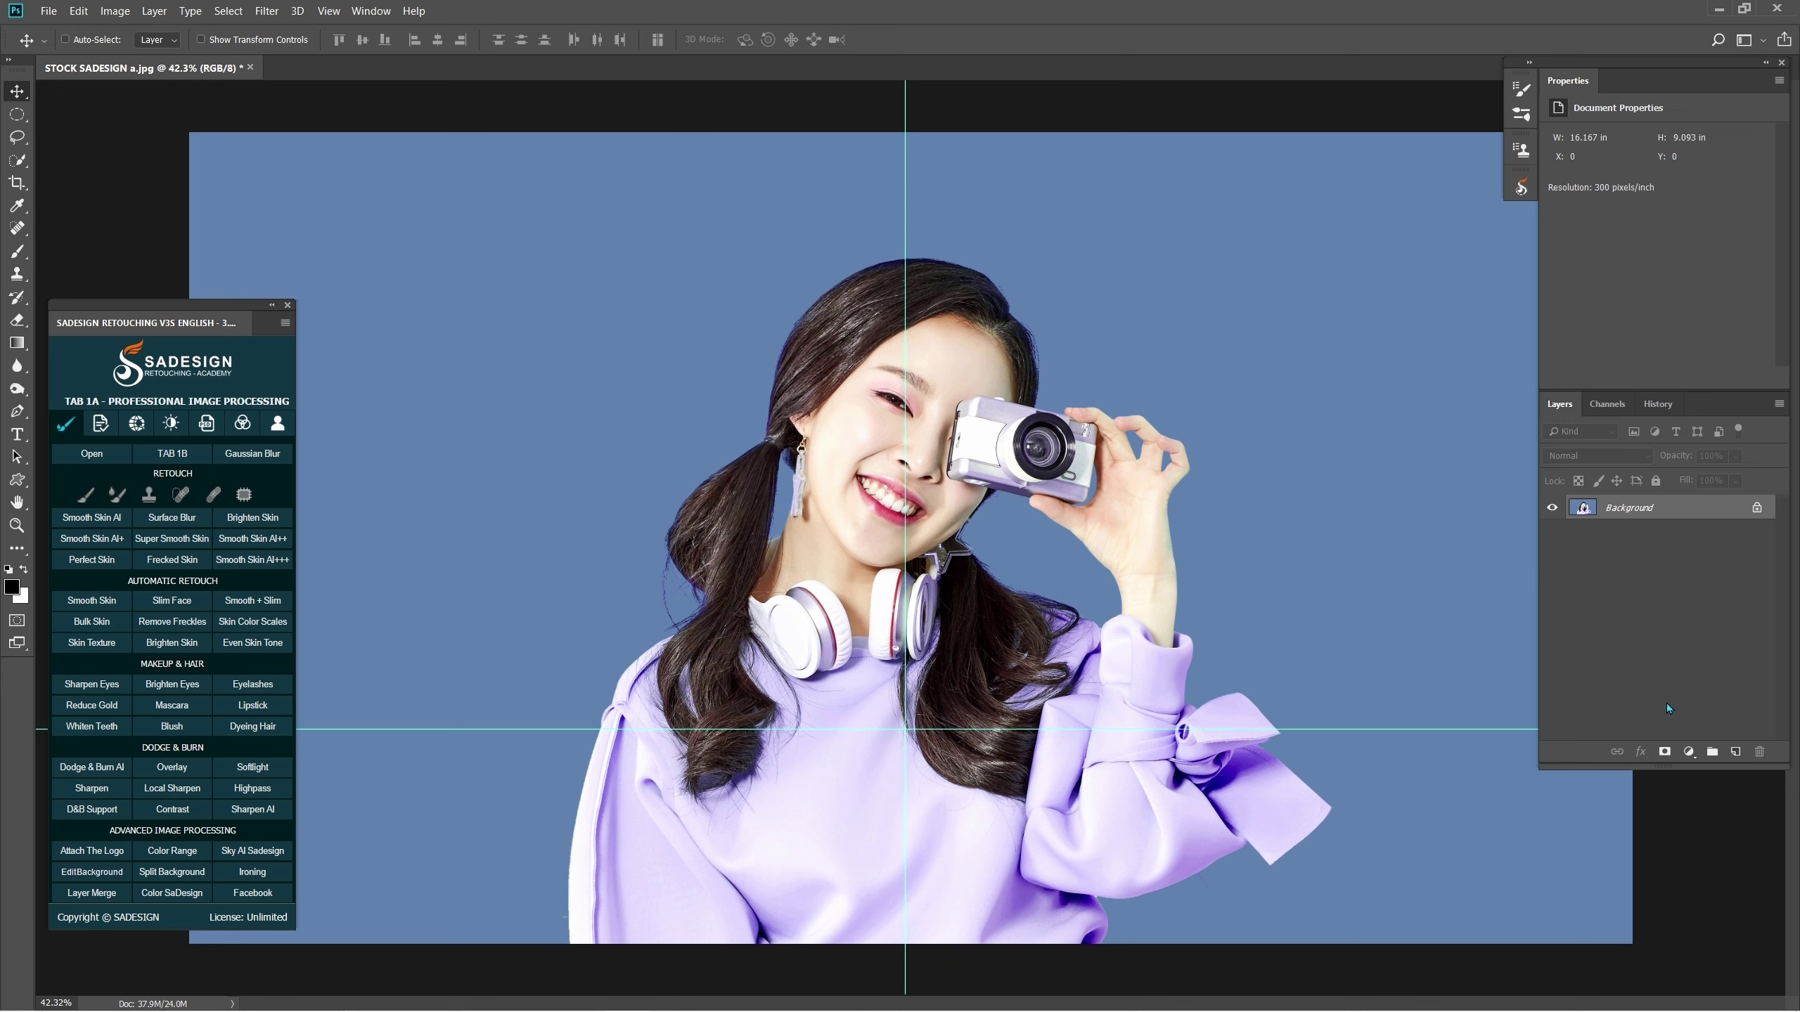
# - Add a Black & White adjustment layer above the photo using the Maximum Black preset
pyautogui.click(1689, 751)
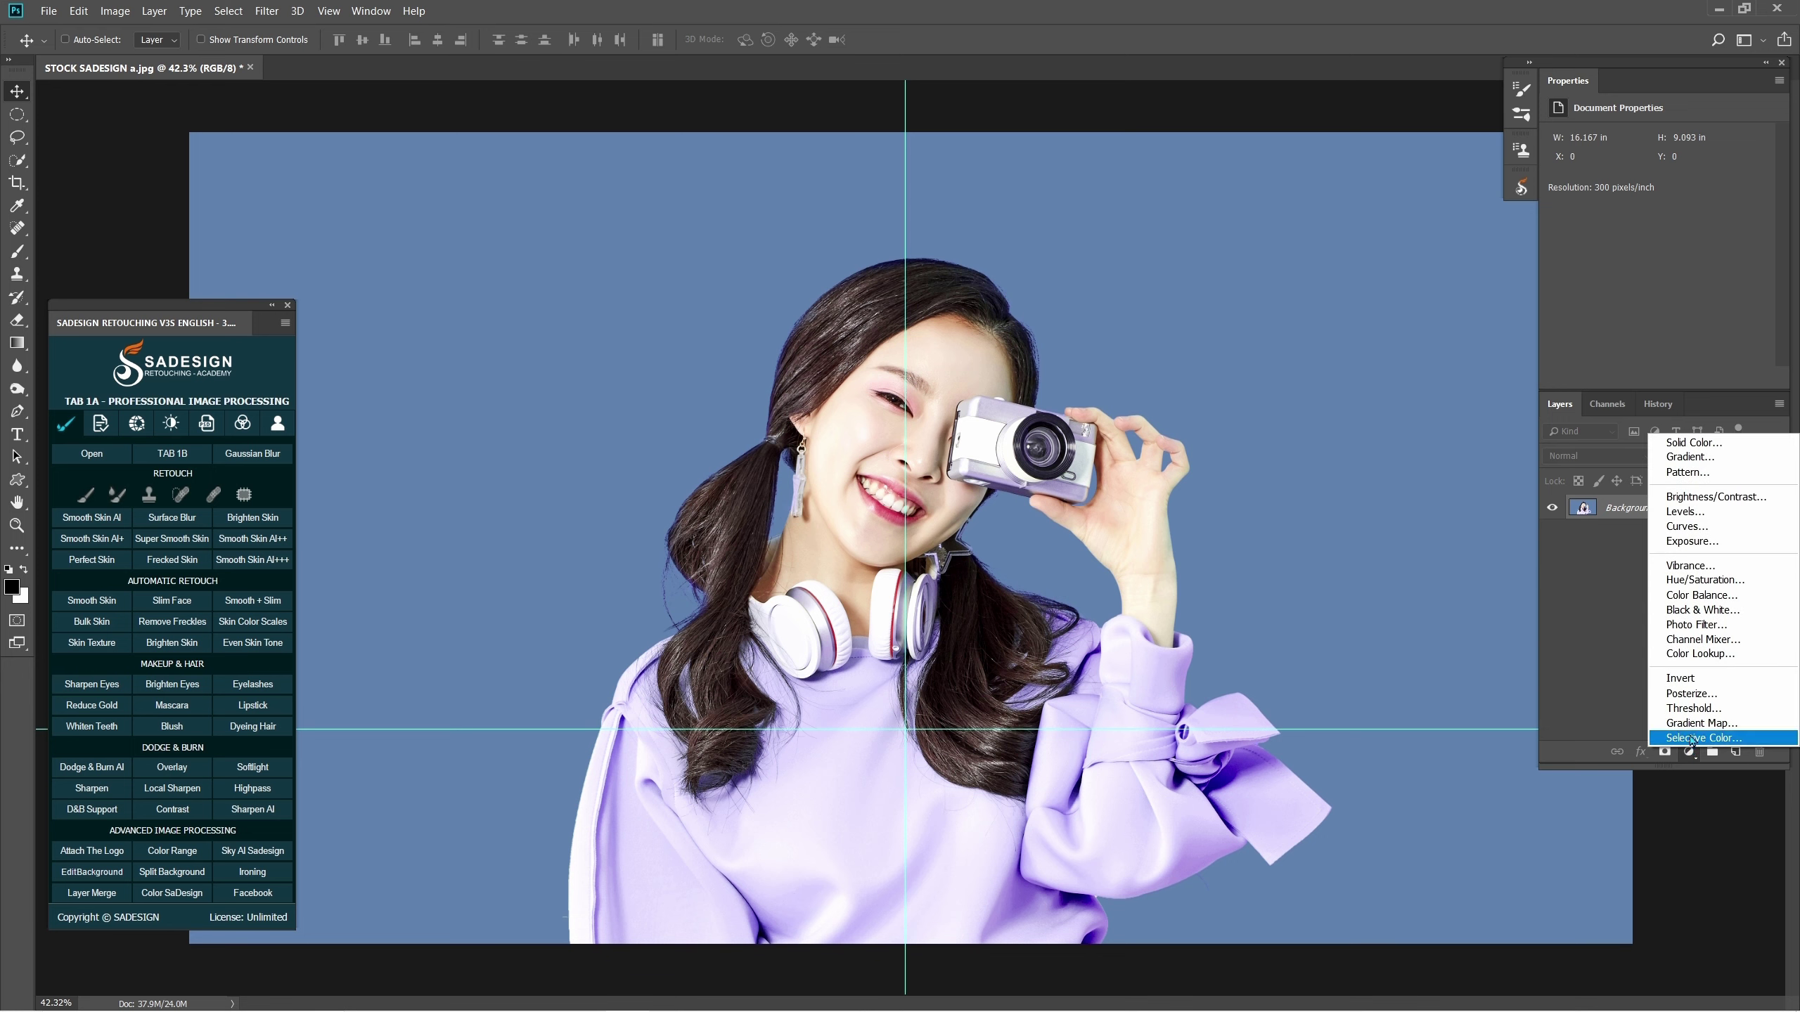
pyautogui.click(1731, 617)
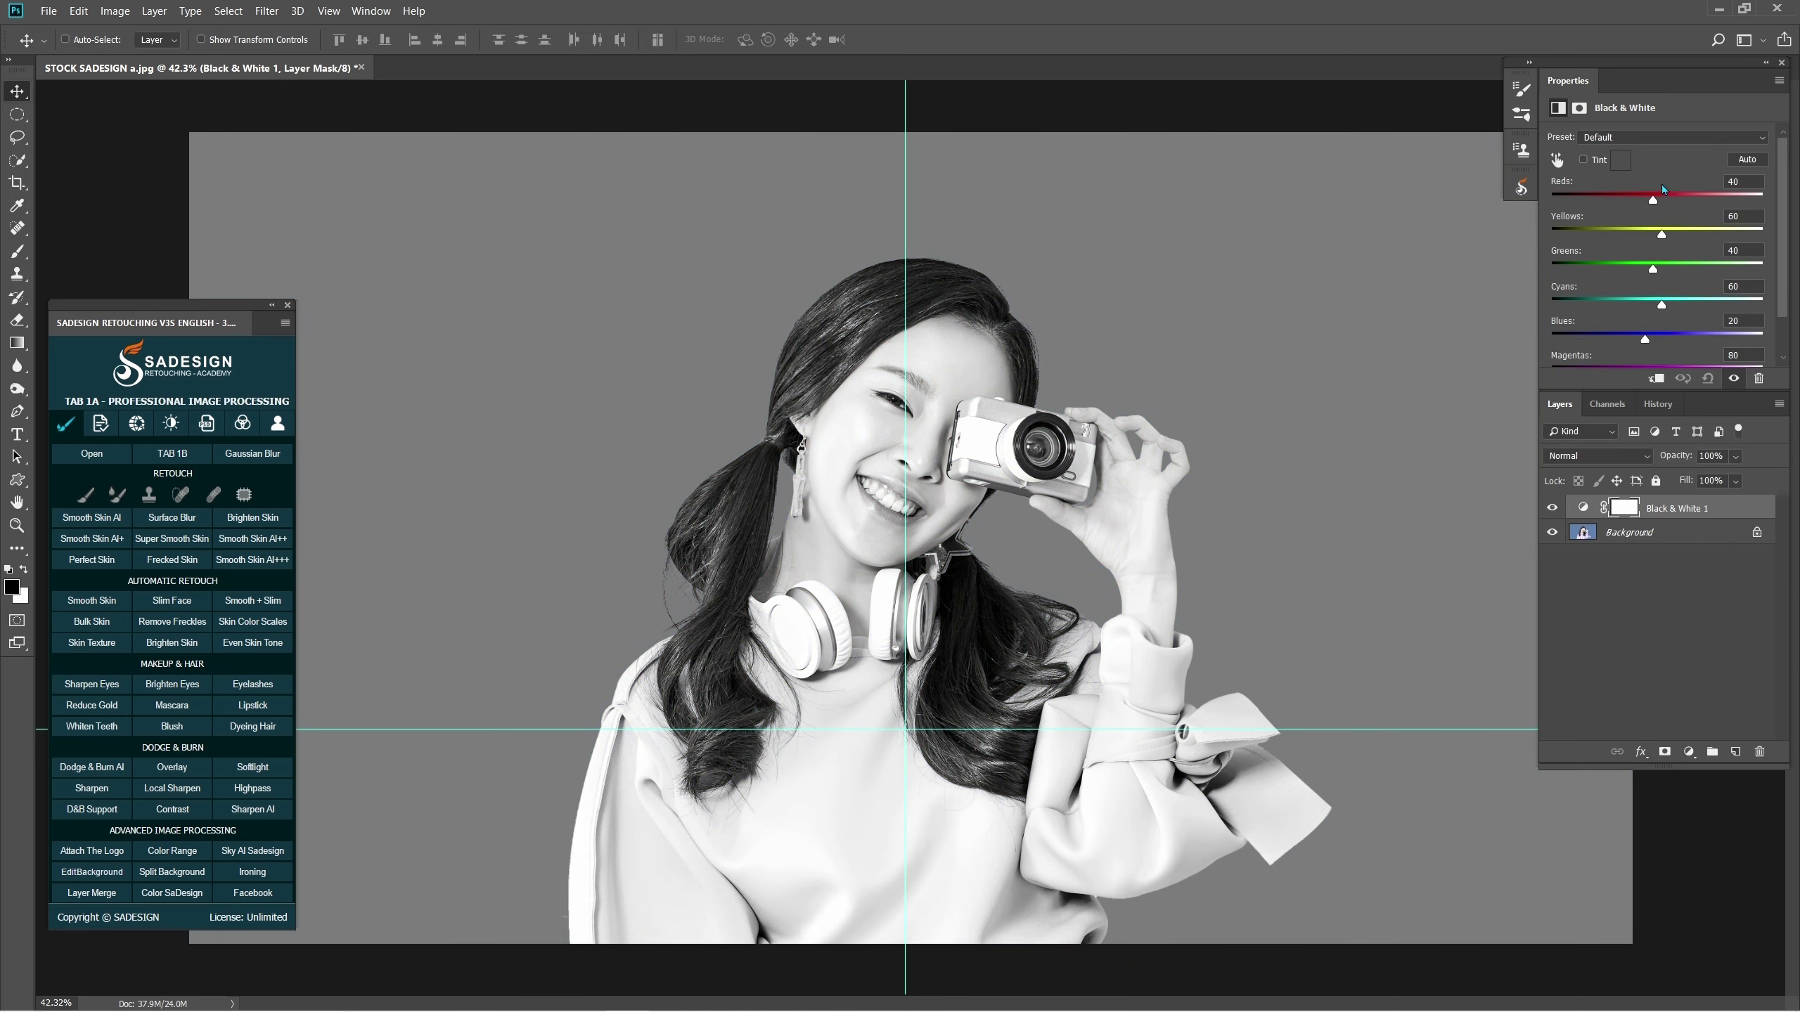
pyautogui.click(1641, 137)
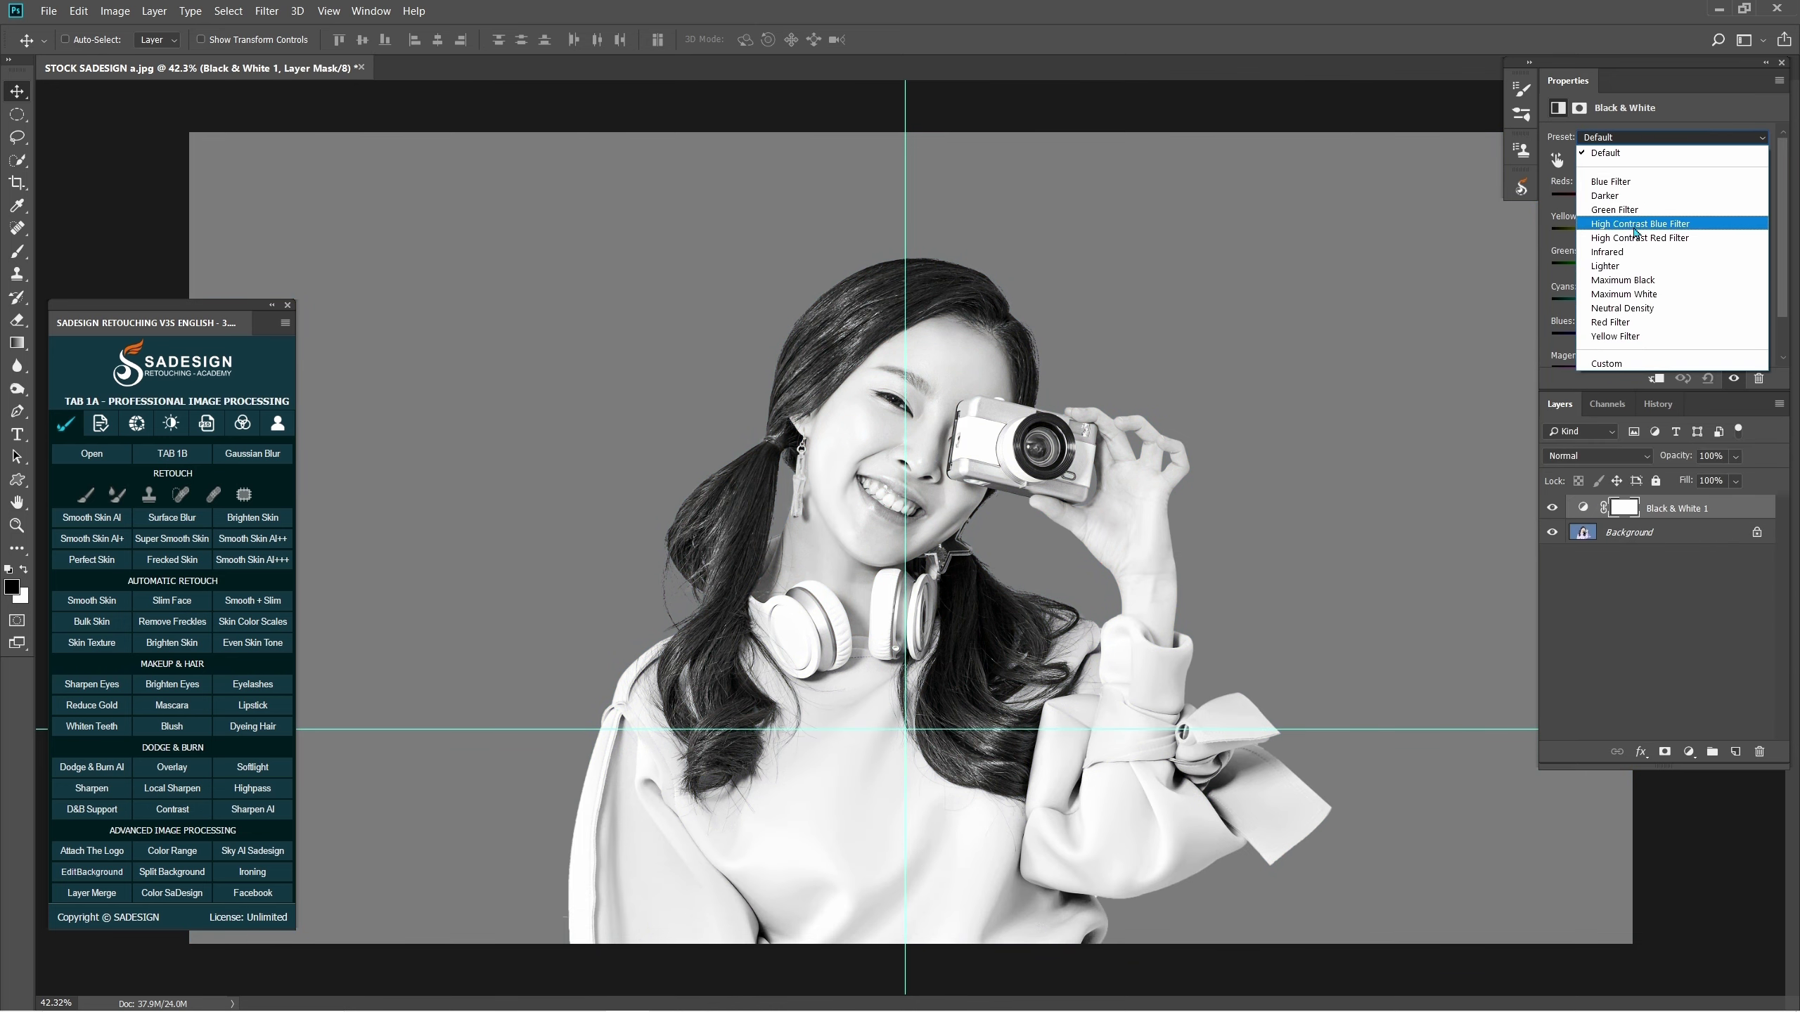
pyautogui.click(1622, 280)
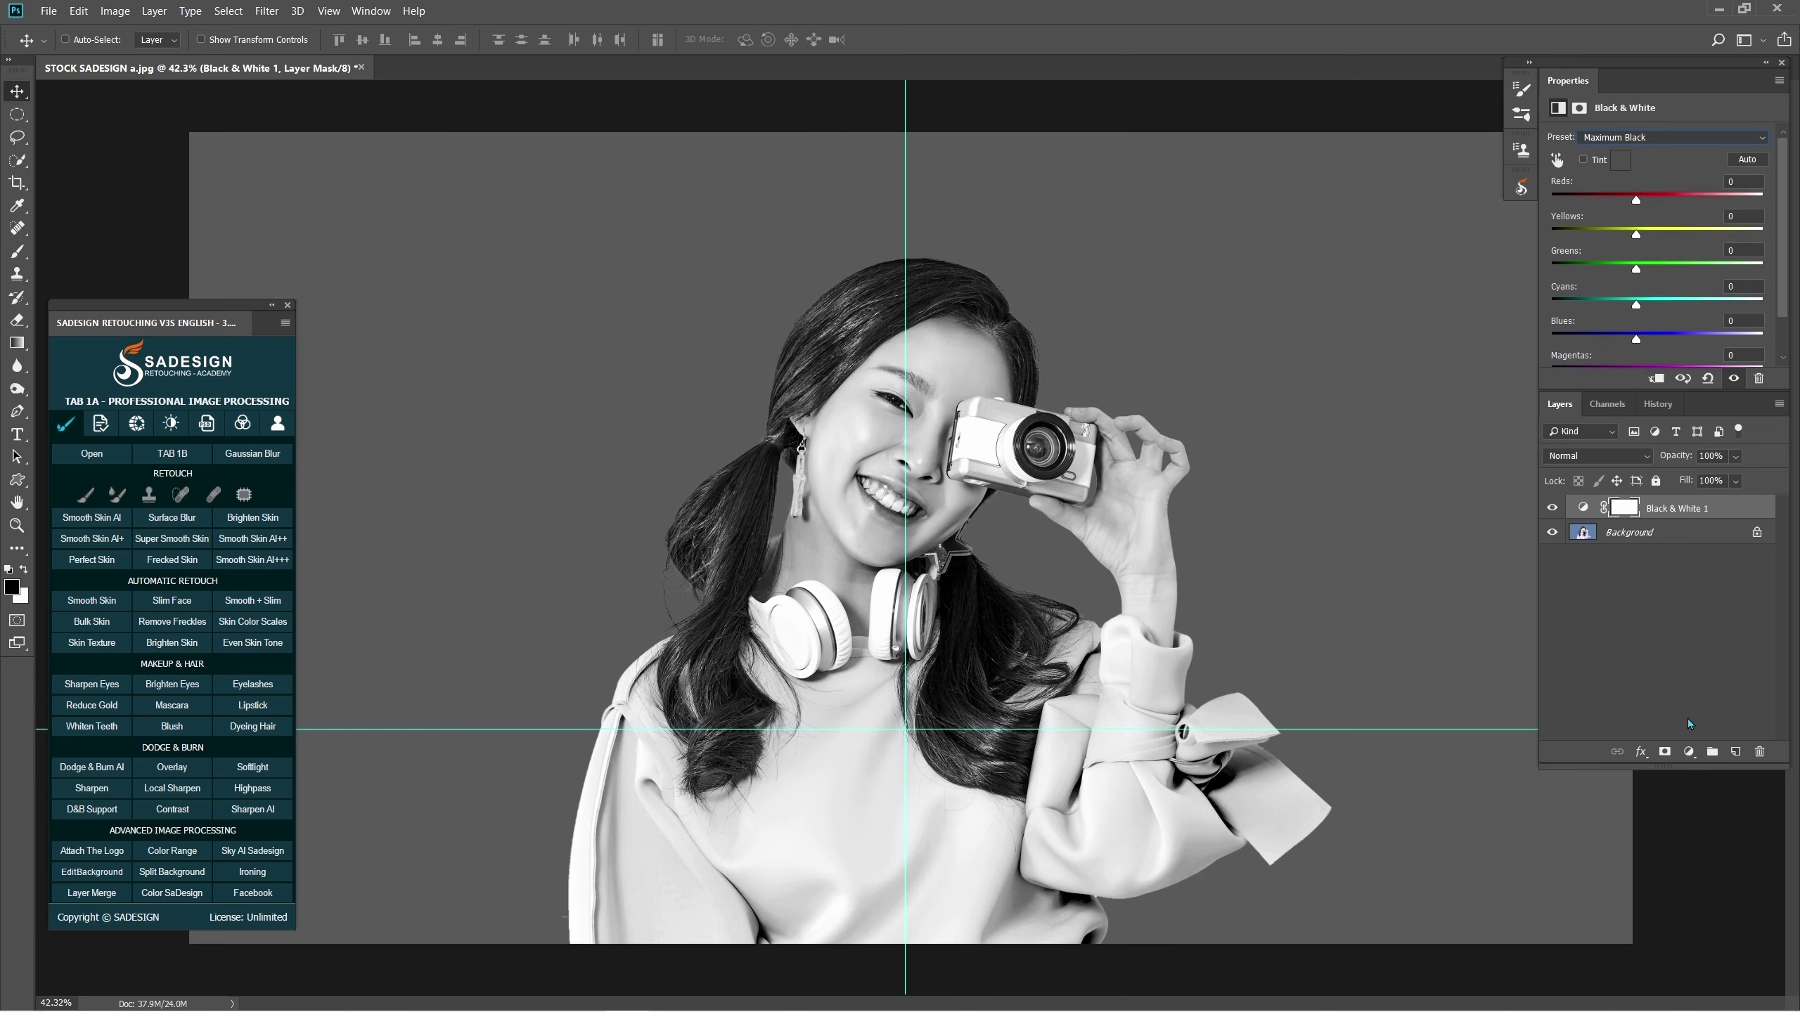
# - Add a Levels adjustment layer and raise the black input level to 15
pyautogui.click(1691, 752)
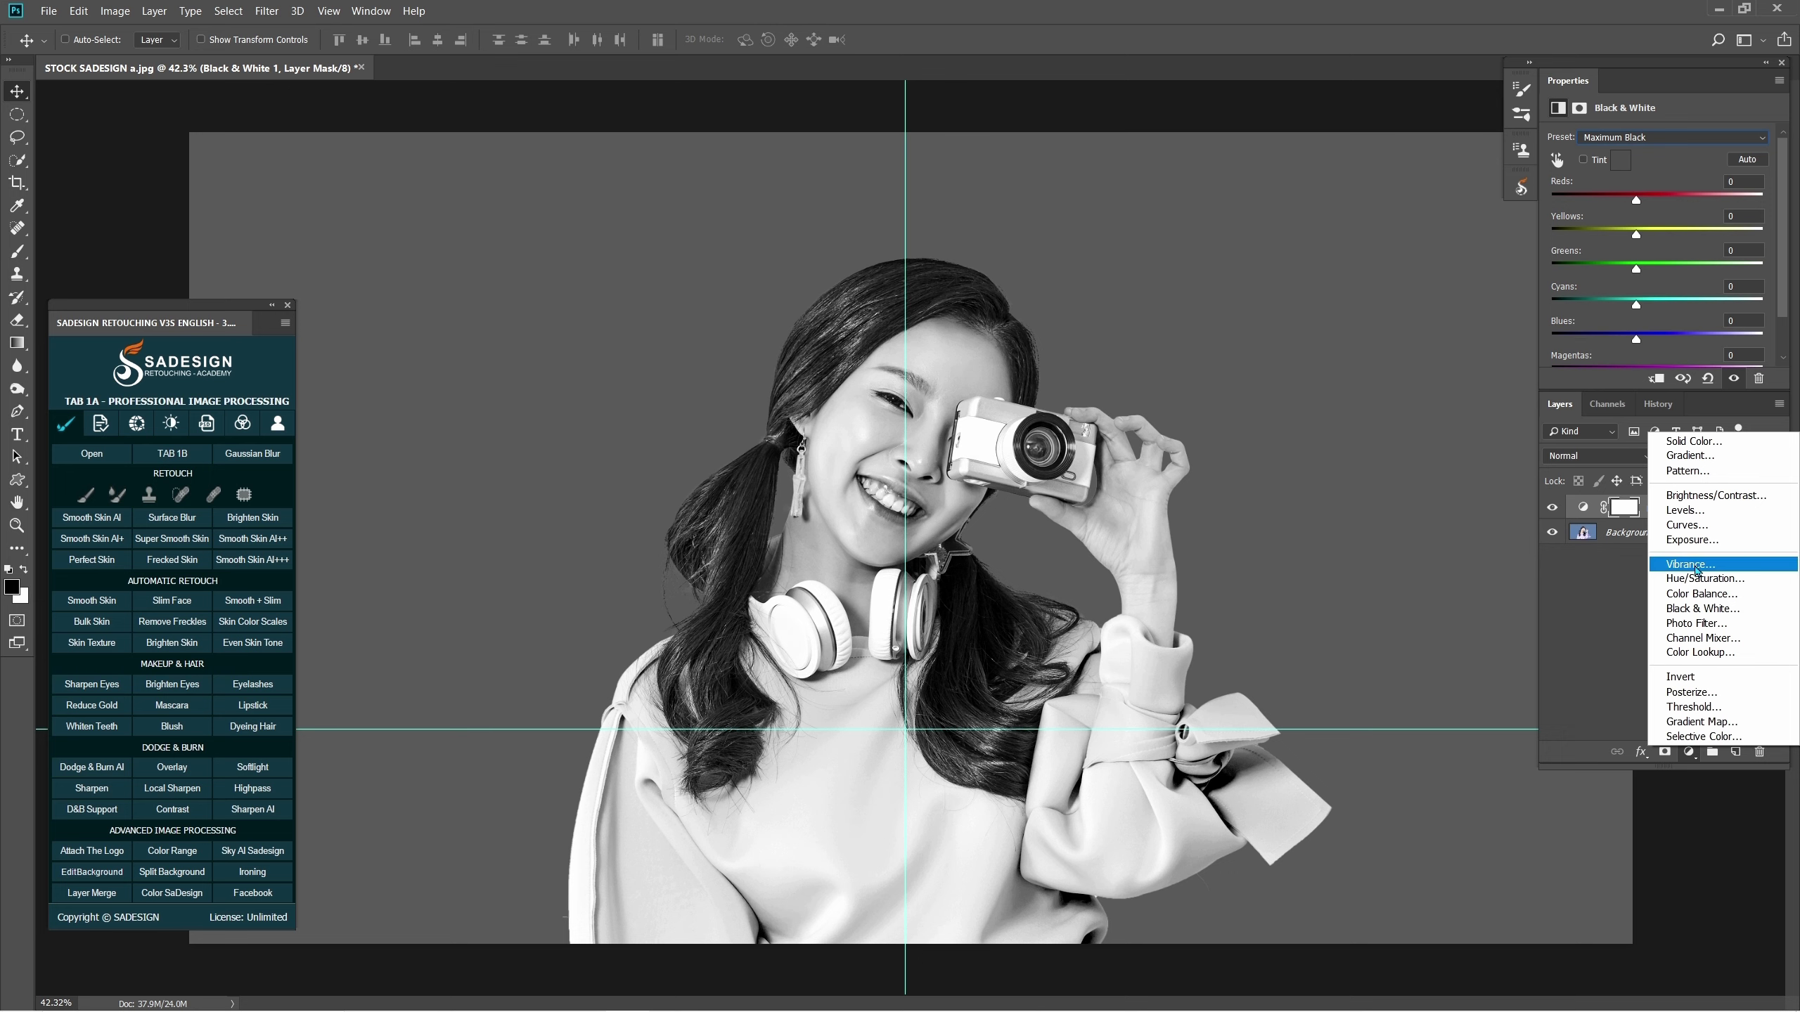
pyautogui.click(1722, 514)
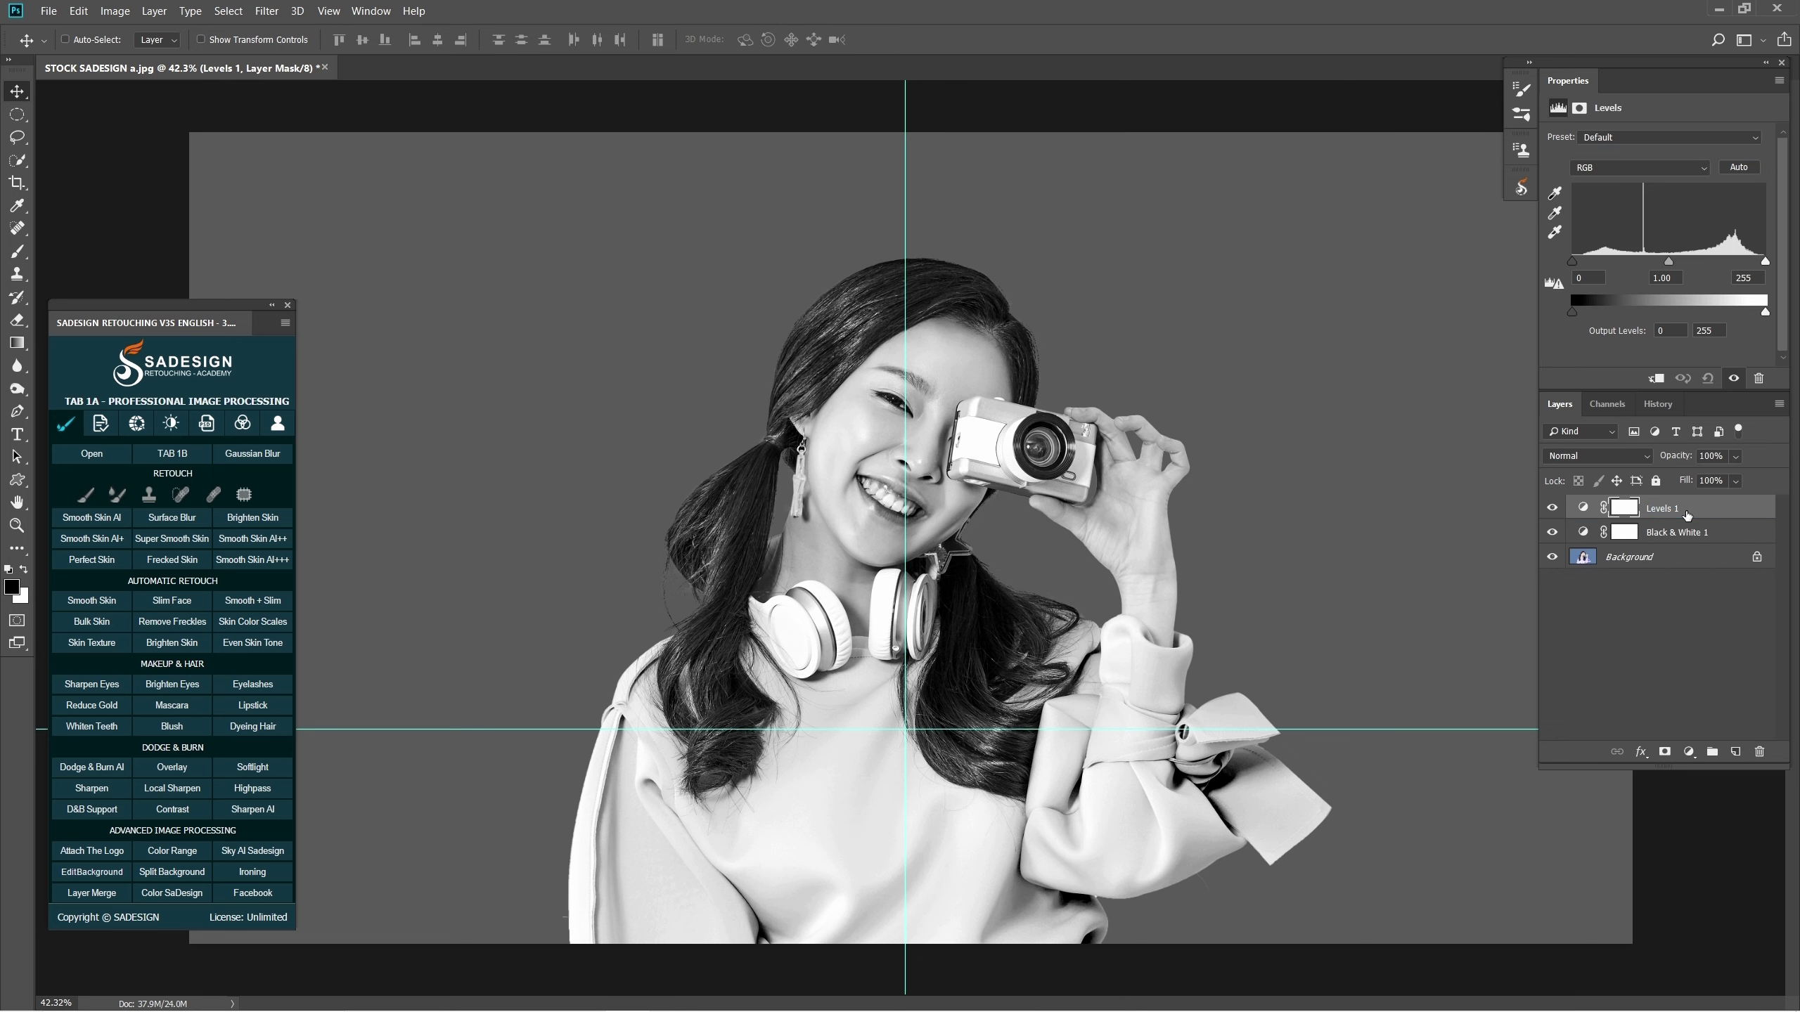
pyautogui.moveTo(1578, 264); pyautogui.dragTo(1586, 265)
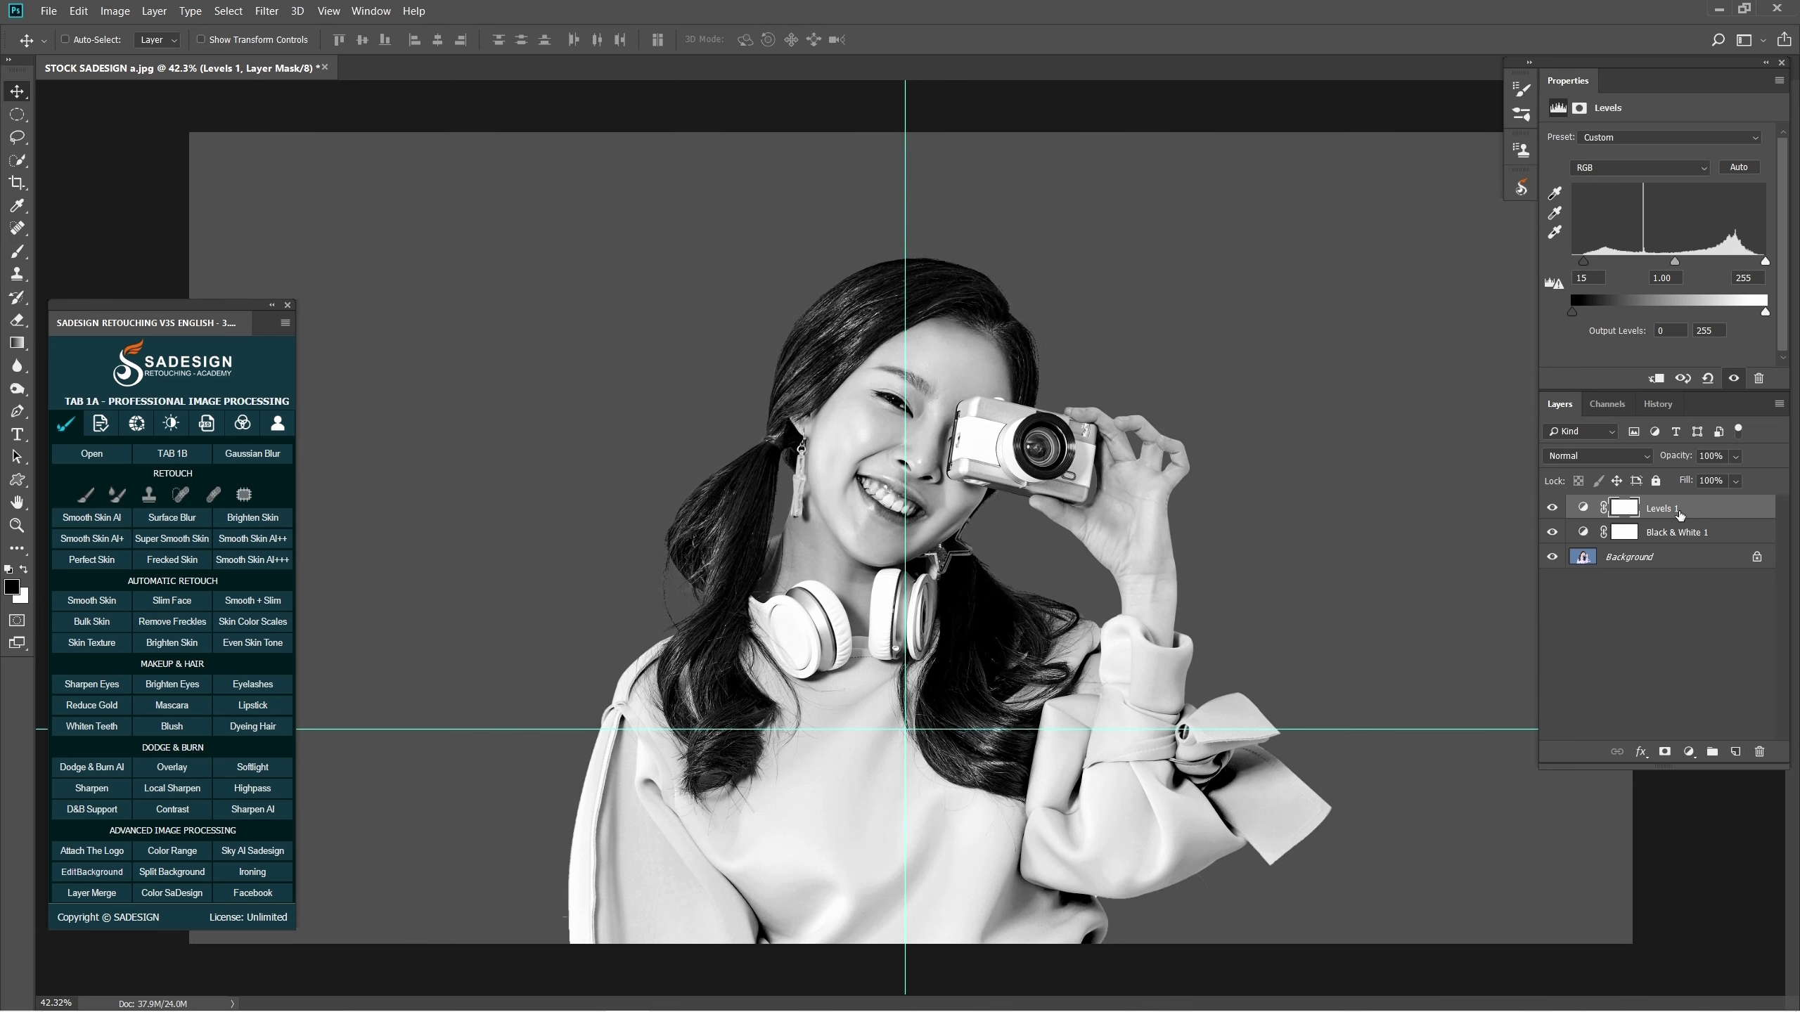
# - Create a new layer above the Levels adjustment and fill it with the white background colour
pyautogui.click(1680, 516)
pyautogui.click(1735, 751)
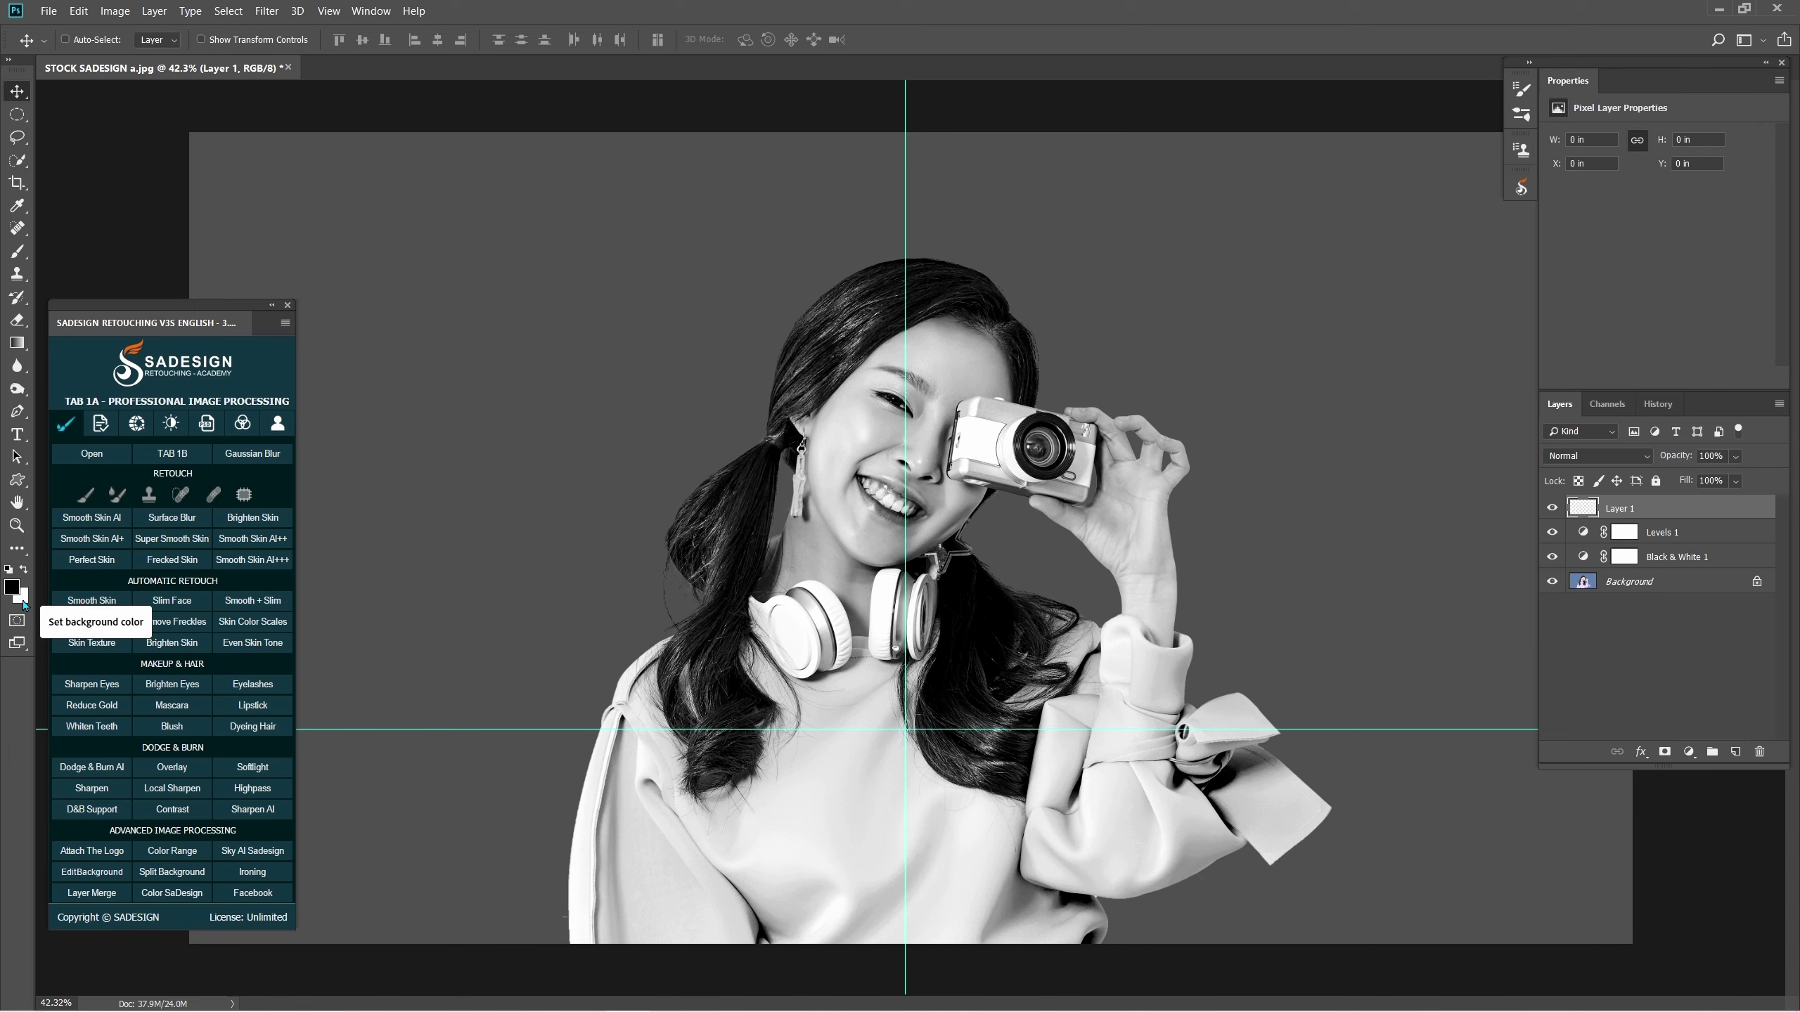
pyautogui.hotkey('ctrl', 'Delete')
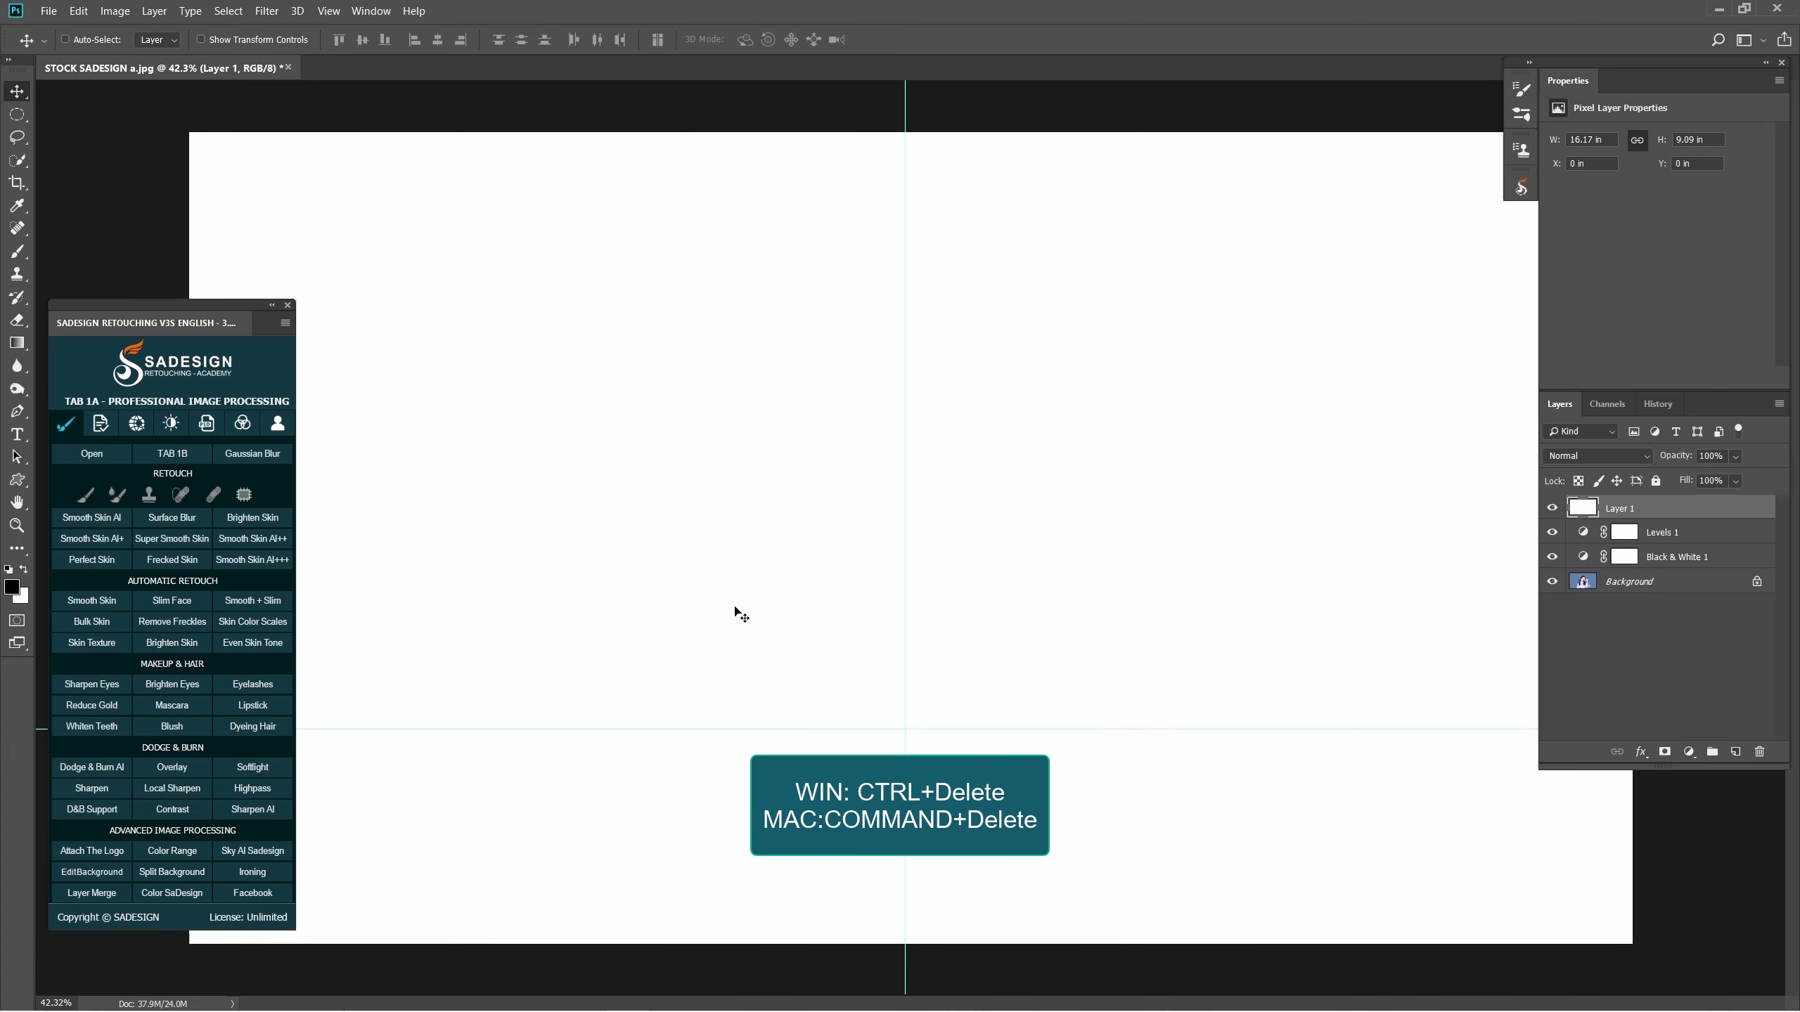
# - Lower the opacity of the white layer to 80%
pyautogui.click(1736, 458)
pyautogui.click(1731, 477)
pyautogui.moveTo(1733, 479); pyautogui.dragTo(1738, 479)
pyautogui.click(1699, 624)
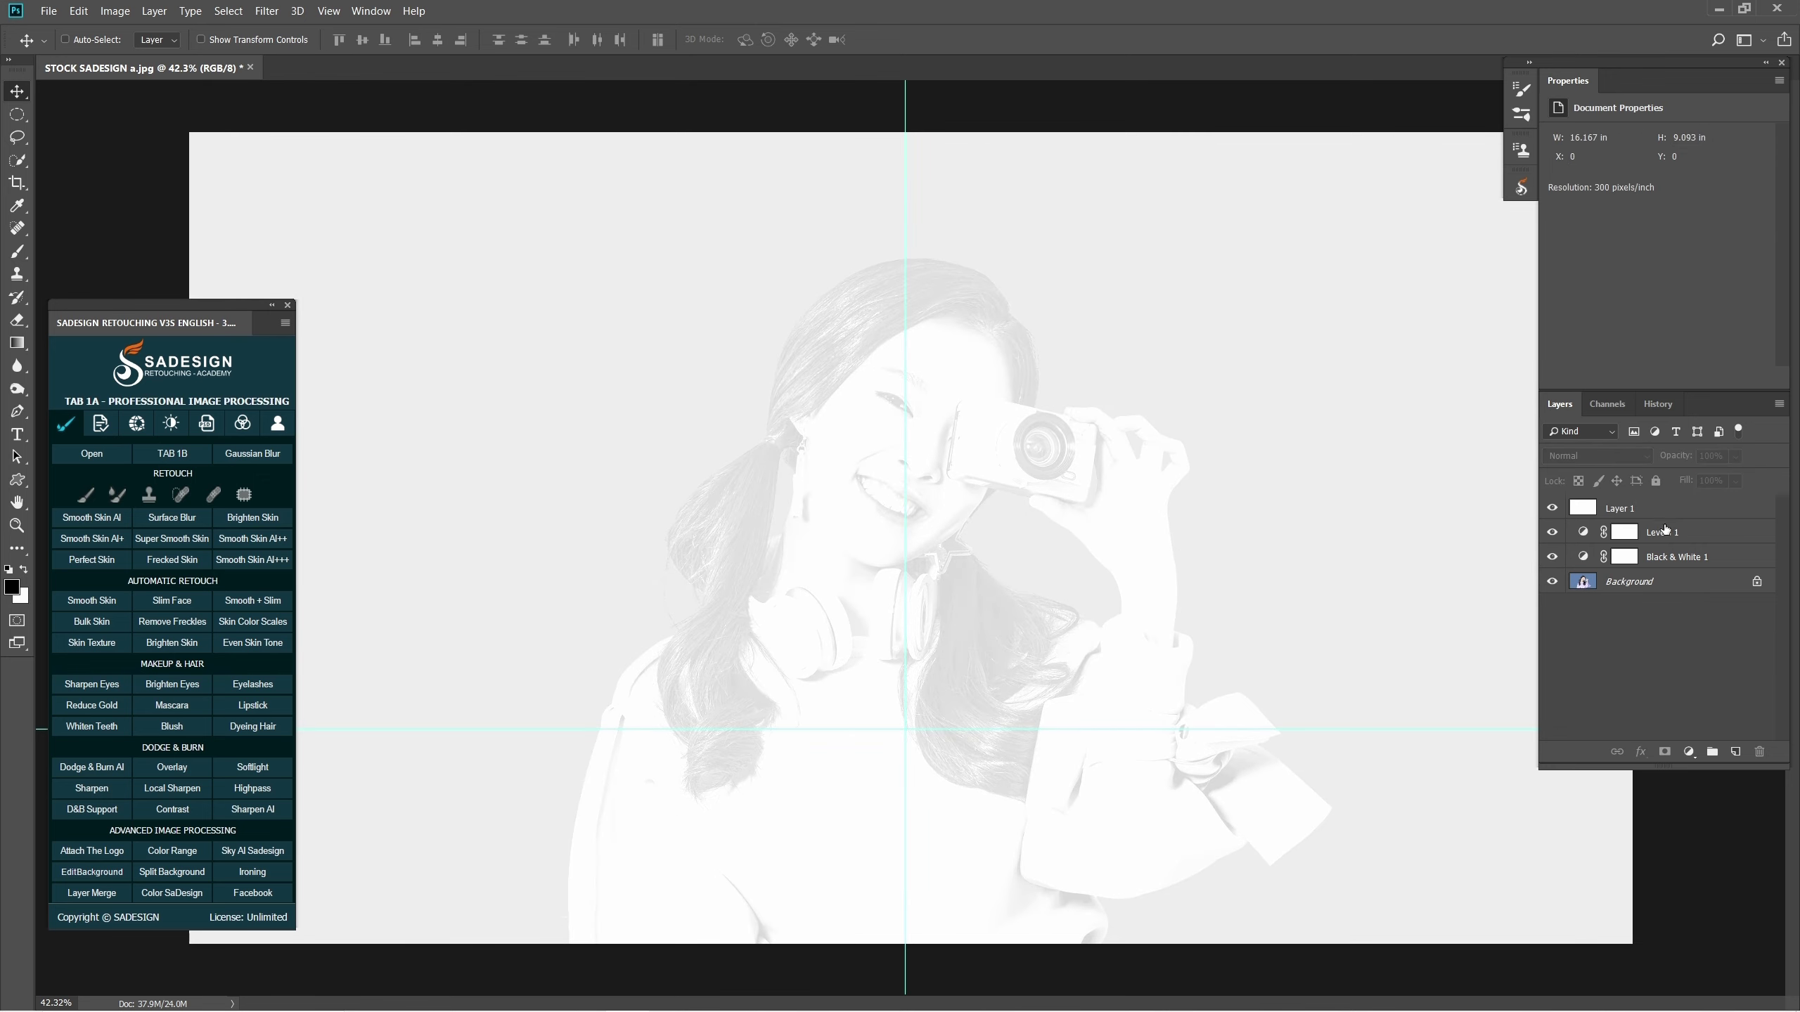
# - With Layer 1 selected and the Brush tool active, import the 20 Paint Splash Brushes file into the brush library
pyautogui.click(1661, 509)
pyautogui.press('b')
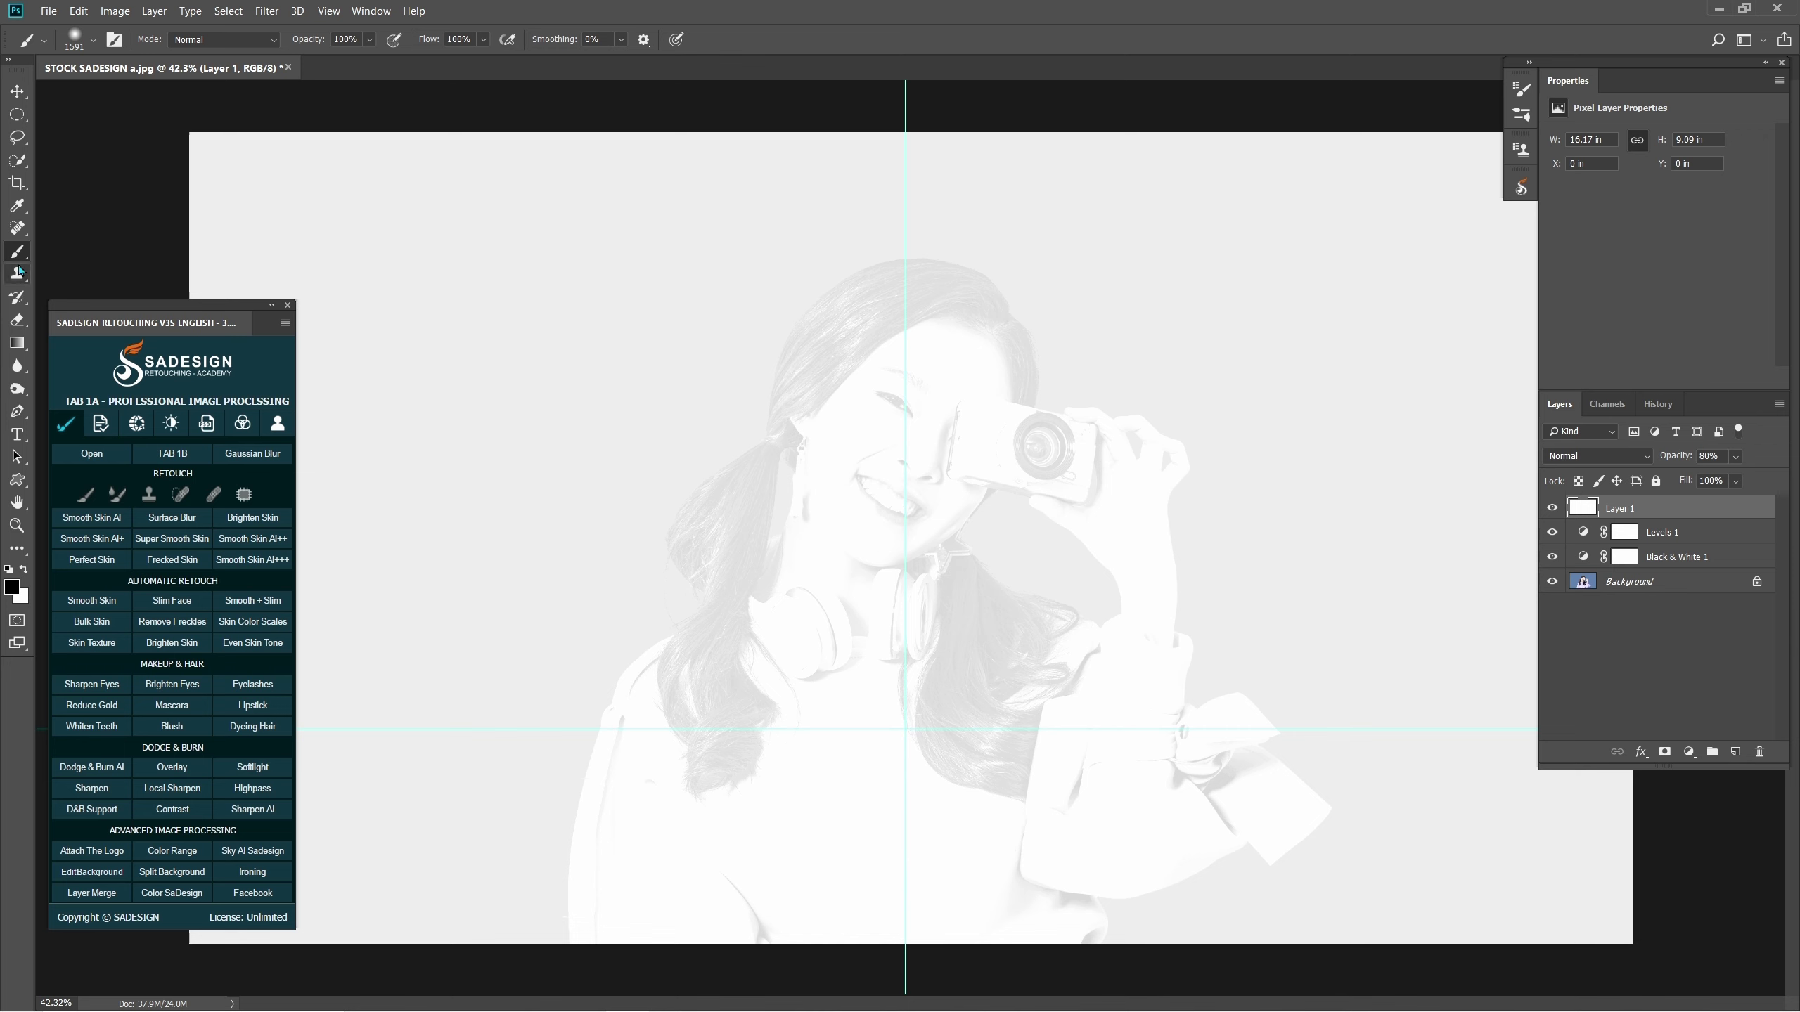
pyautogui.rightClick(17, 252)
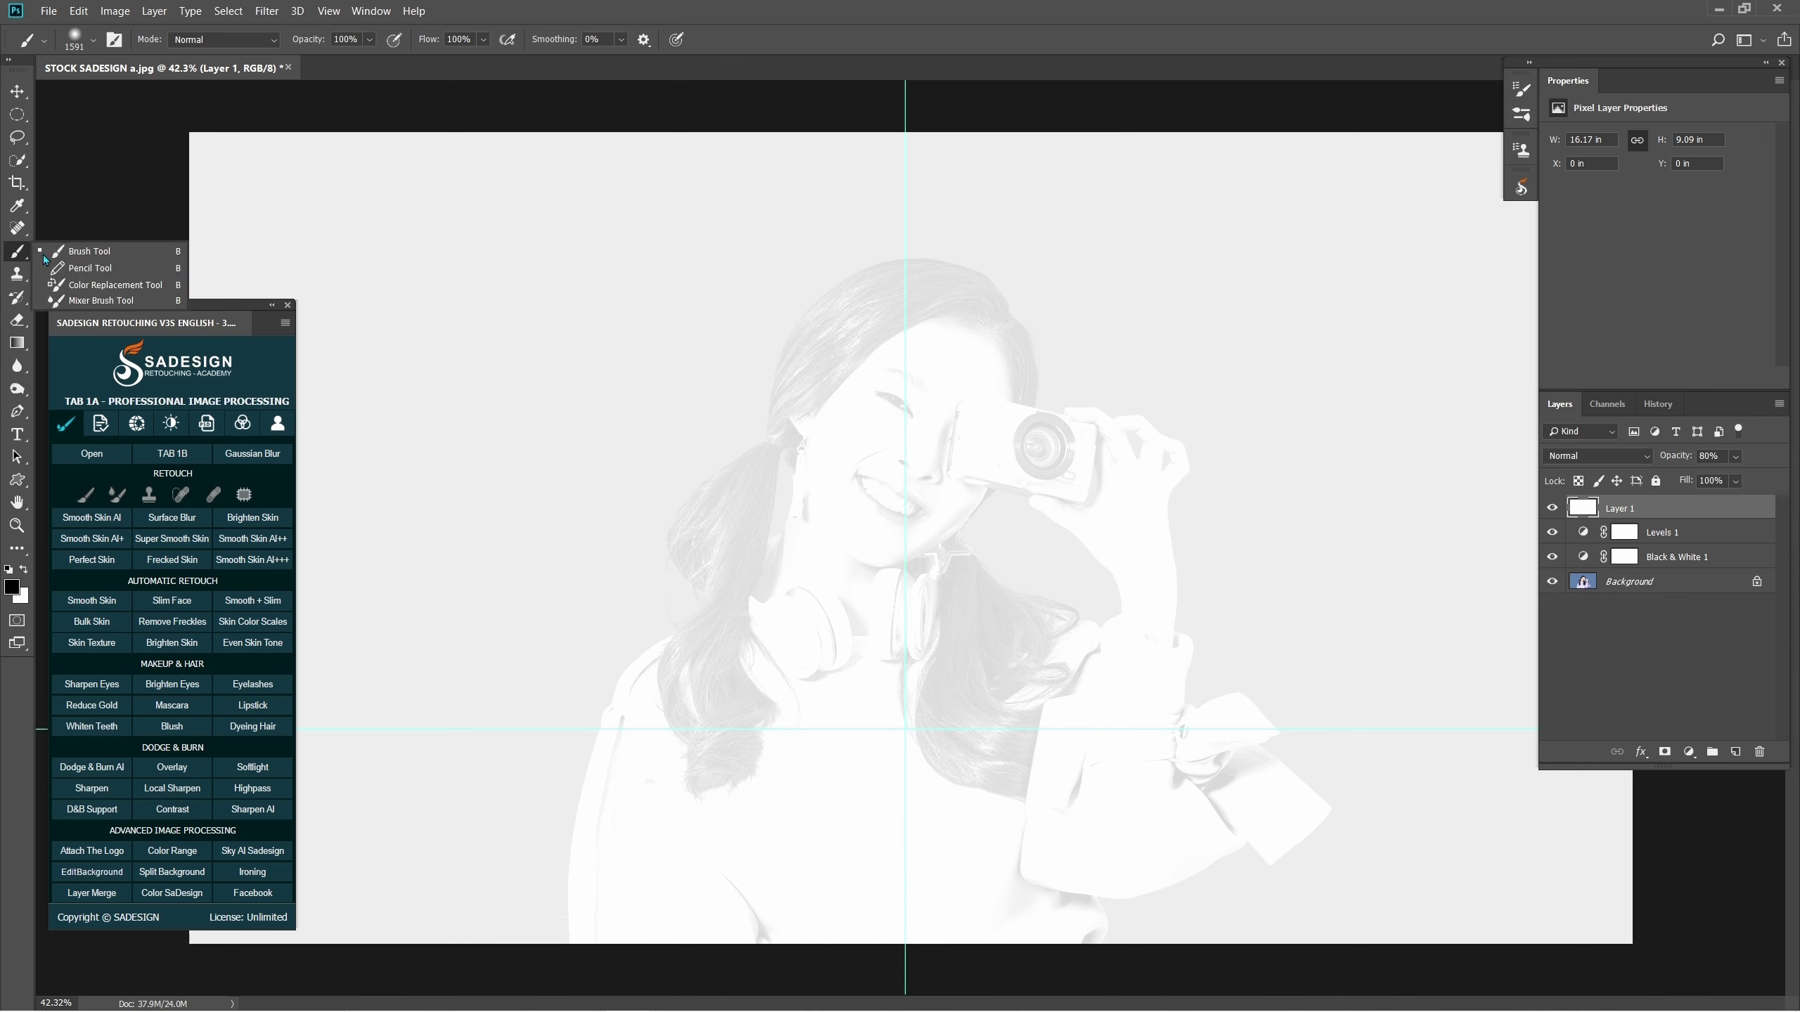
pyautogui.click(94, 253)
pyautogui.click(371, 10)
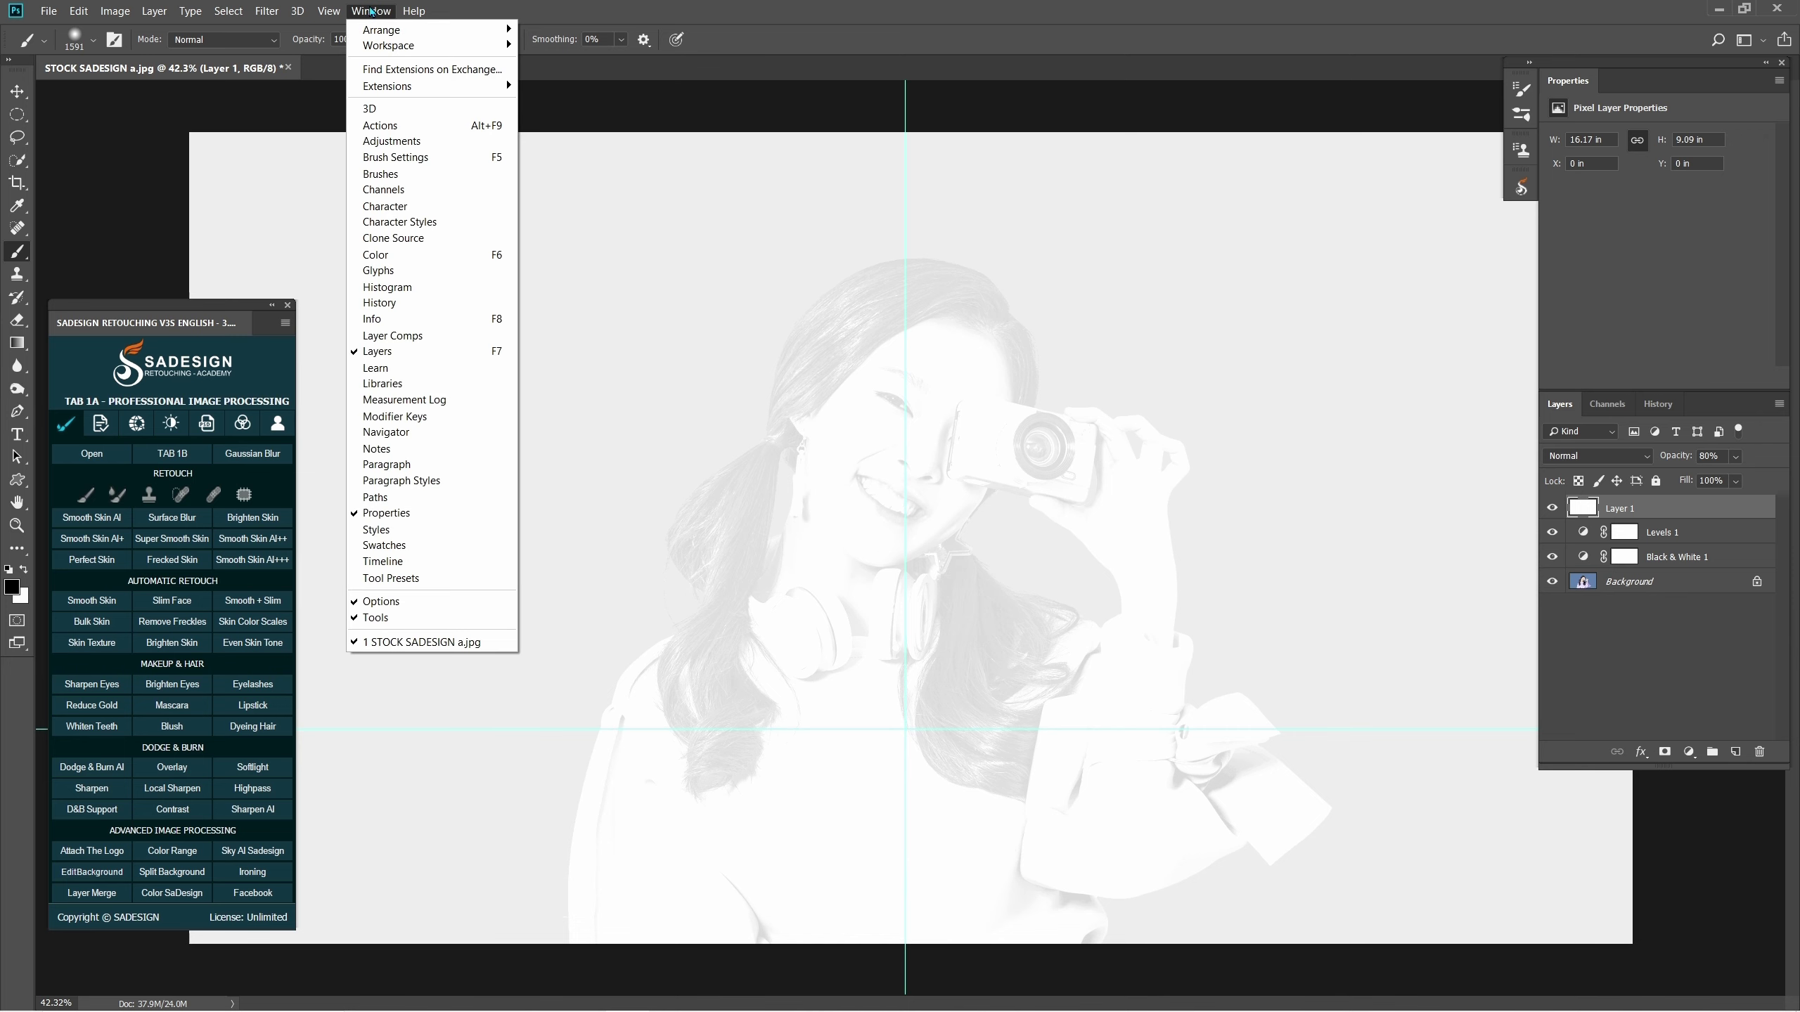
pyautogui.click(438, 179)
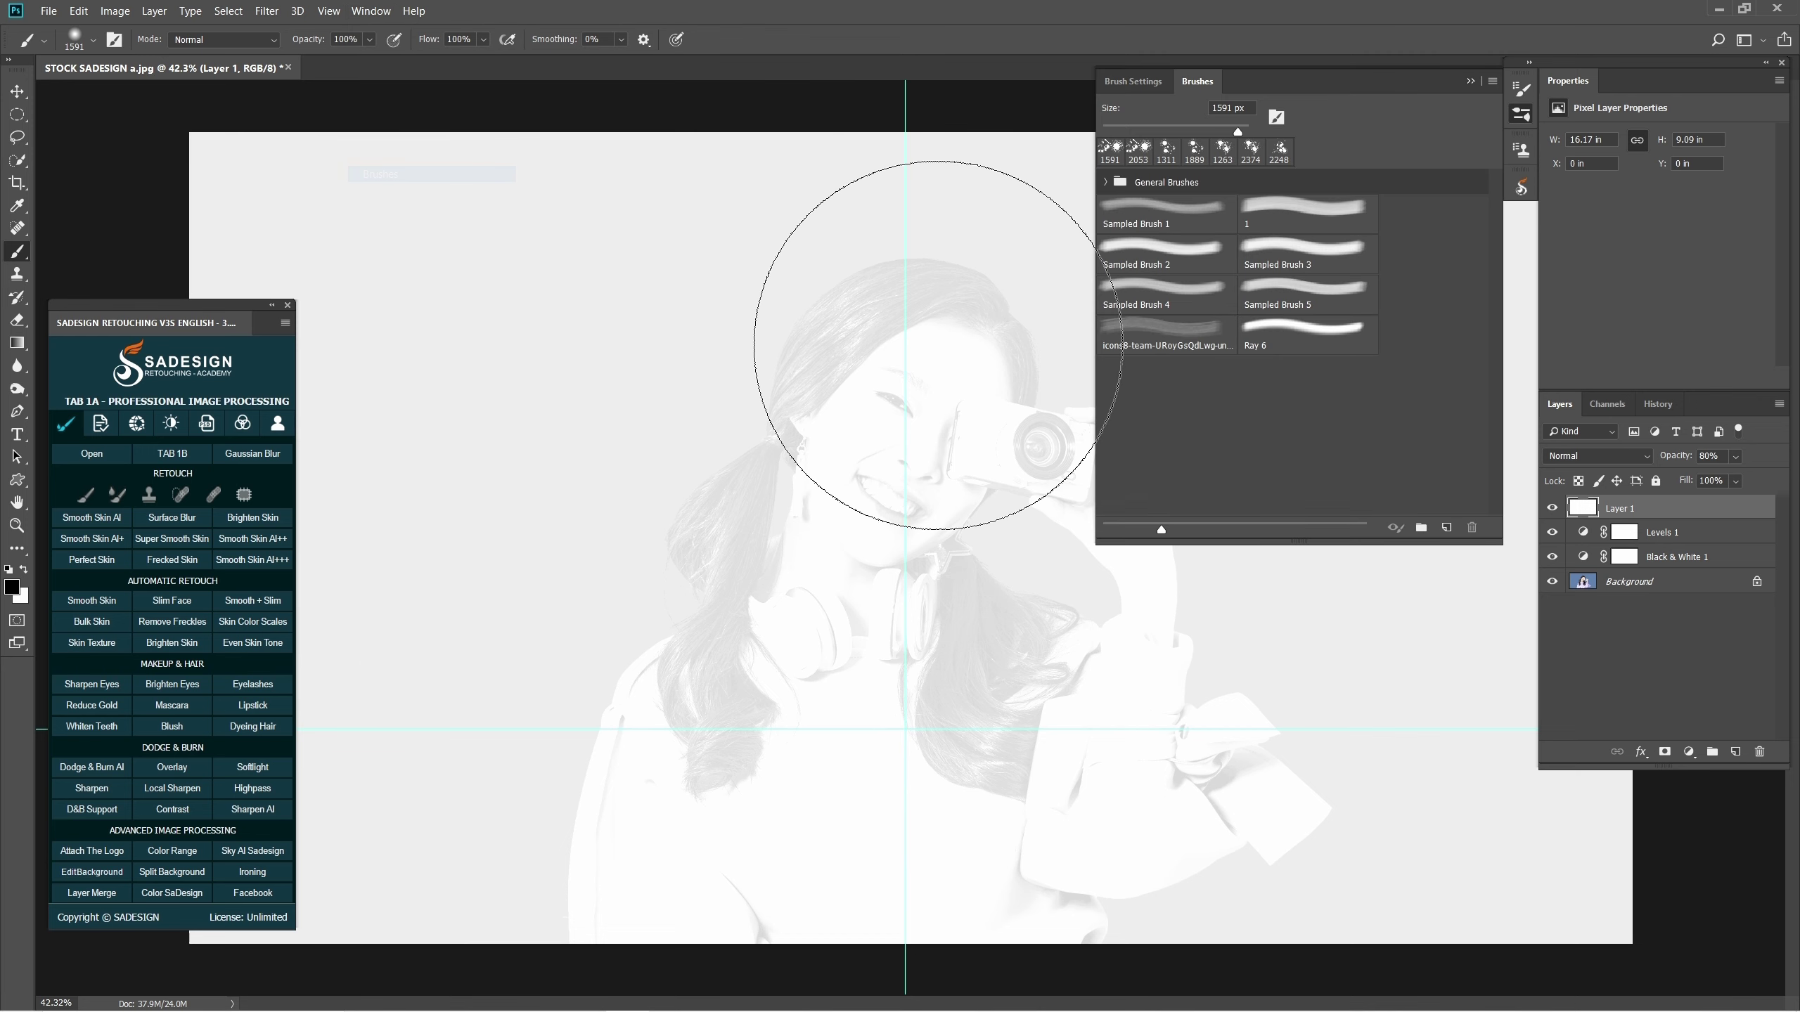
pyautogui.click(1491, 83)
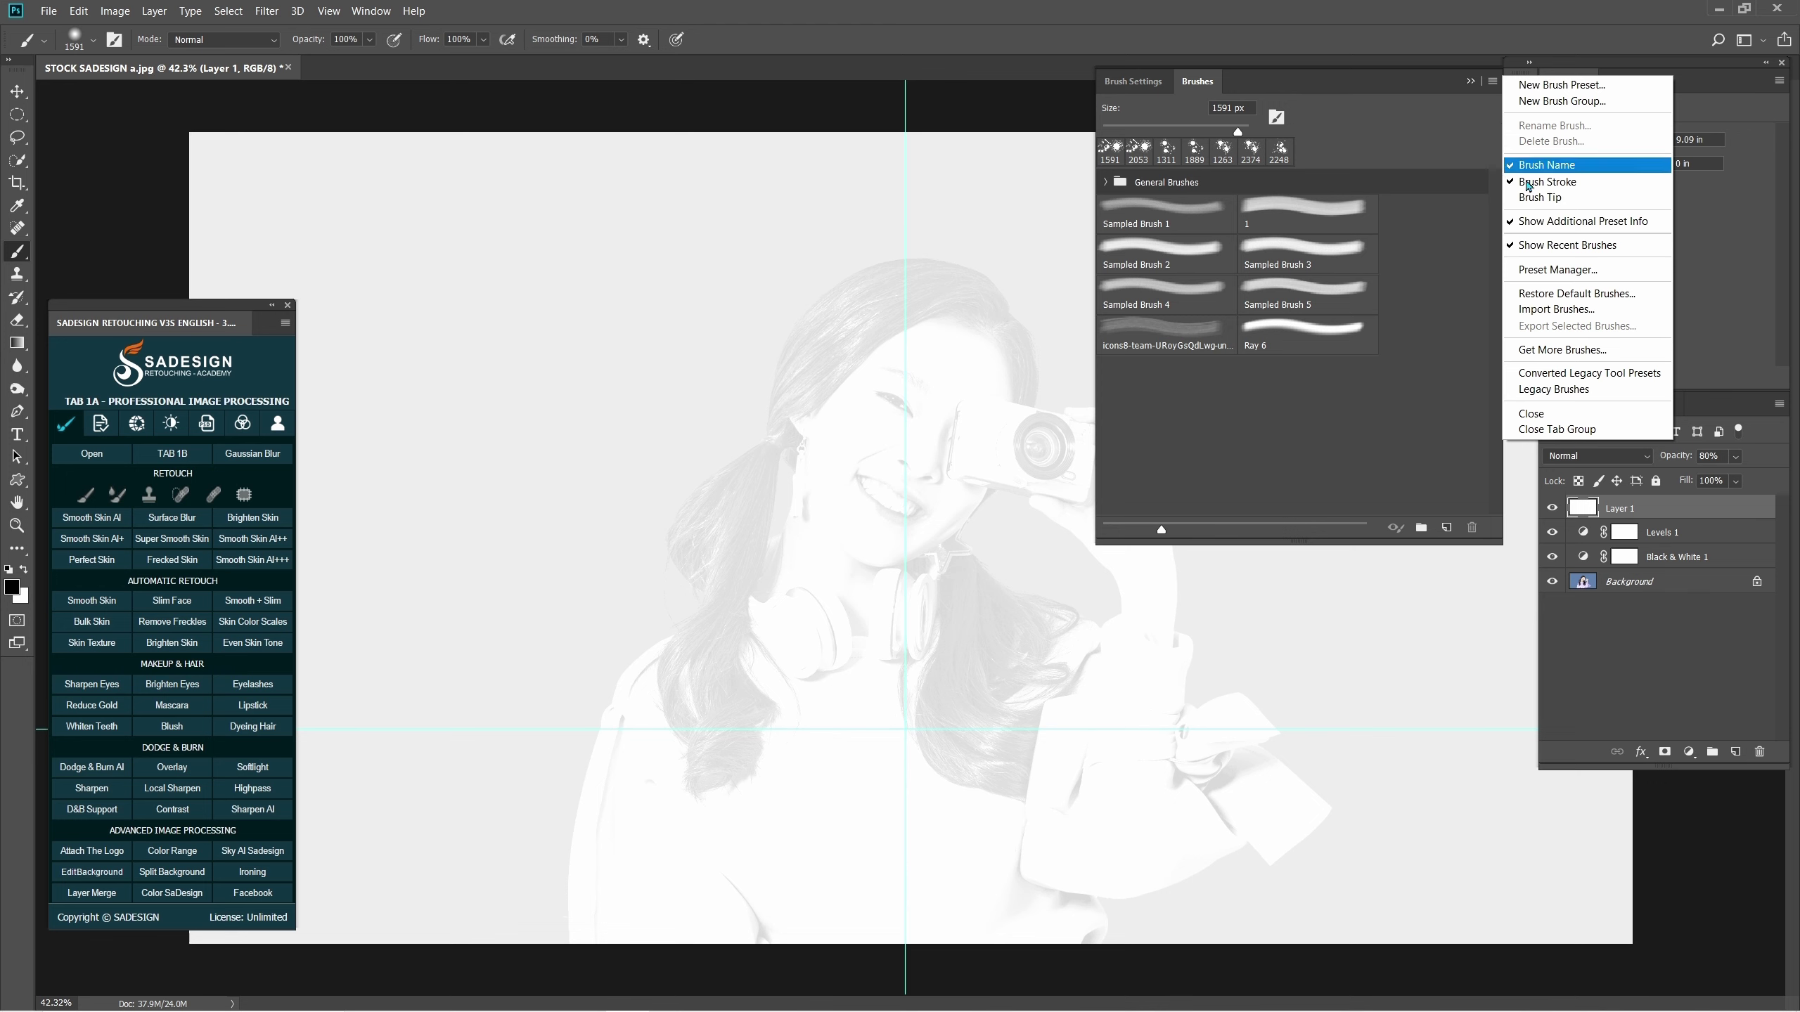
pyautogui.click(1620, 312)
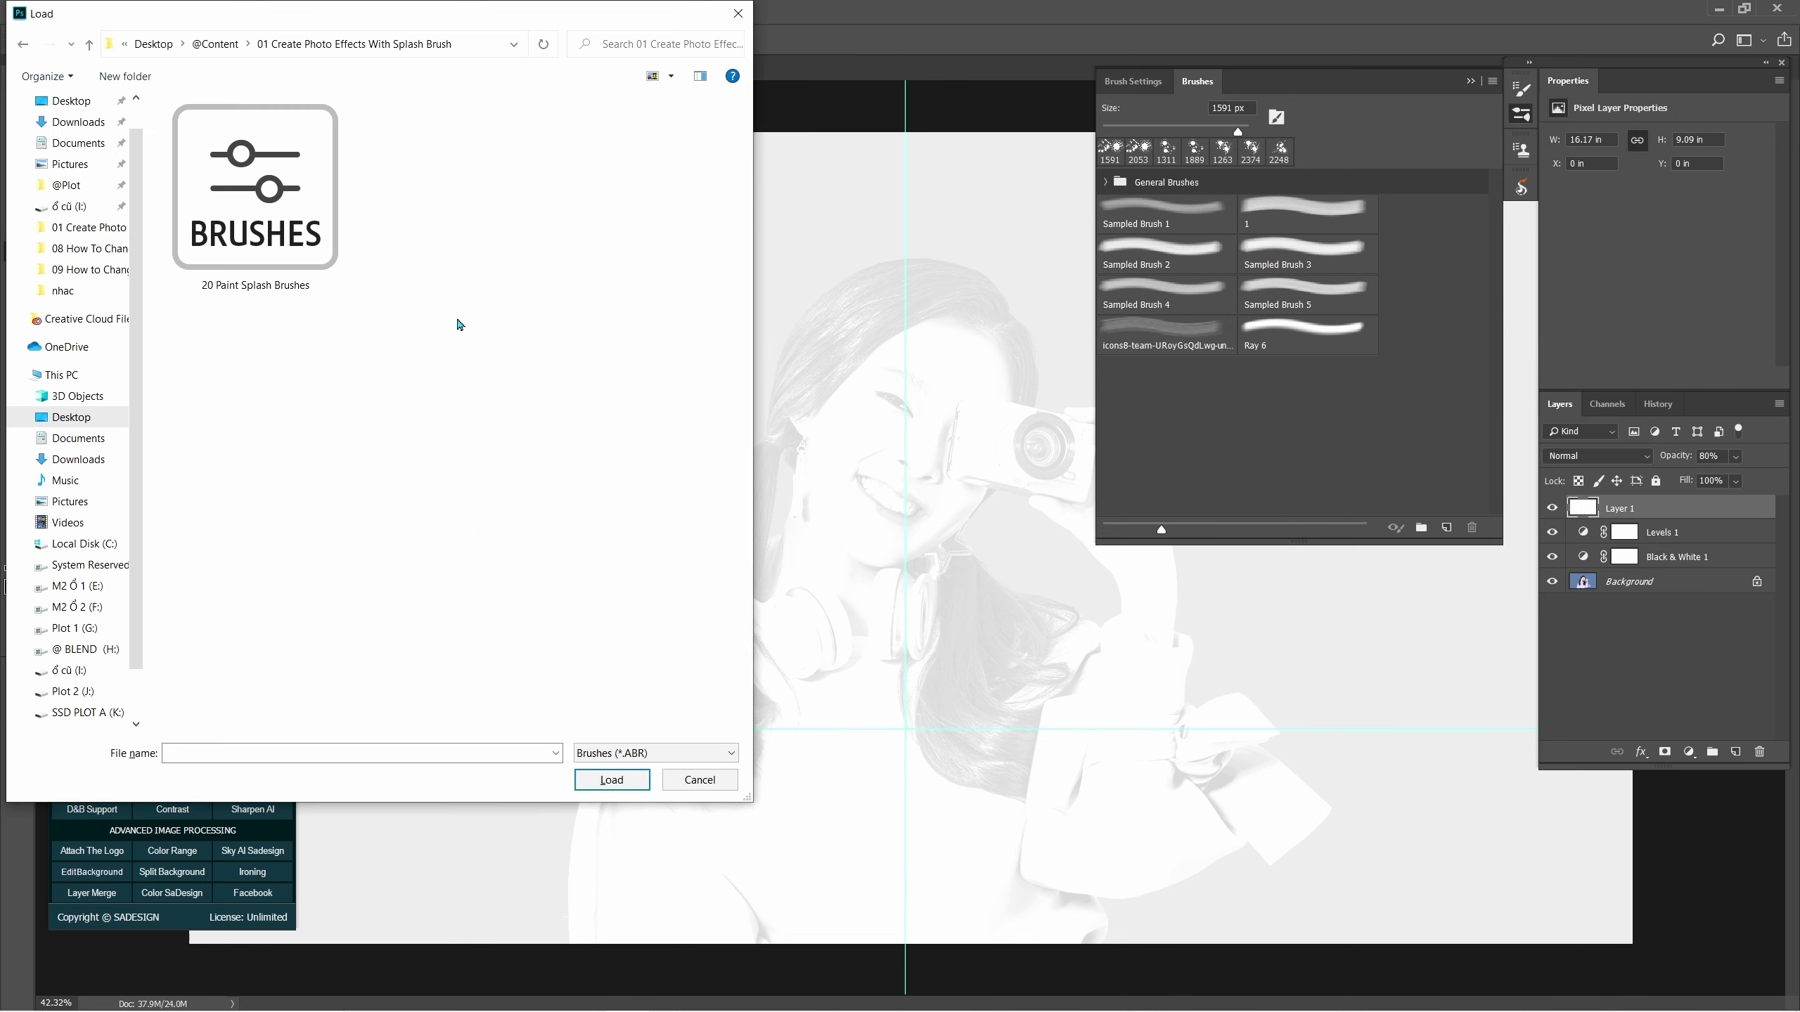
pyautogui.click(257, 225)
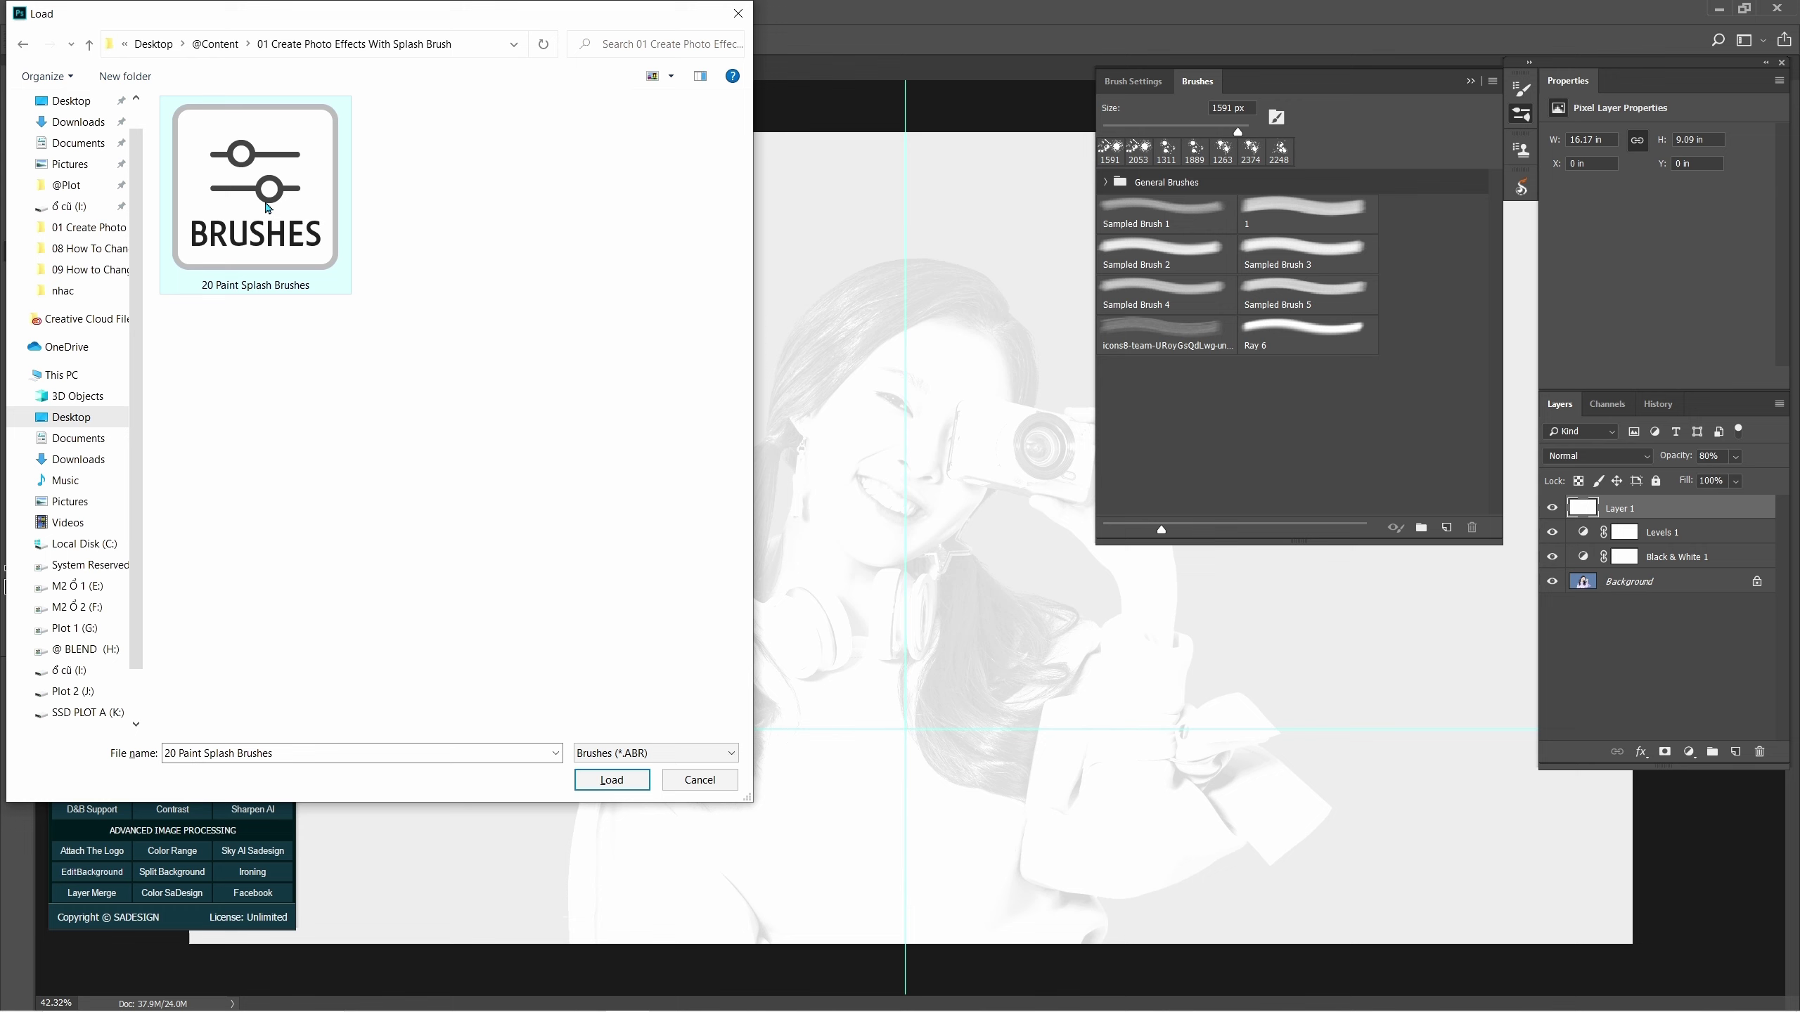
pyautogui.click(611, 779)
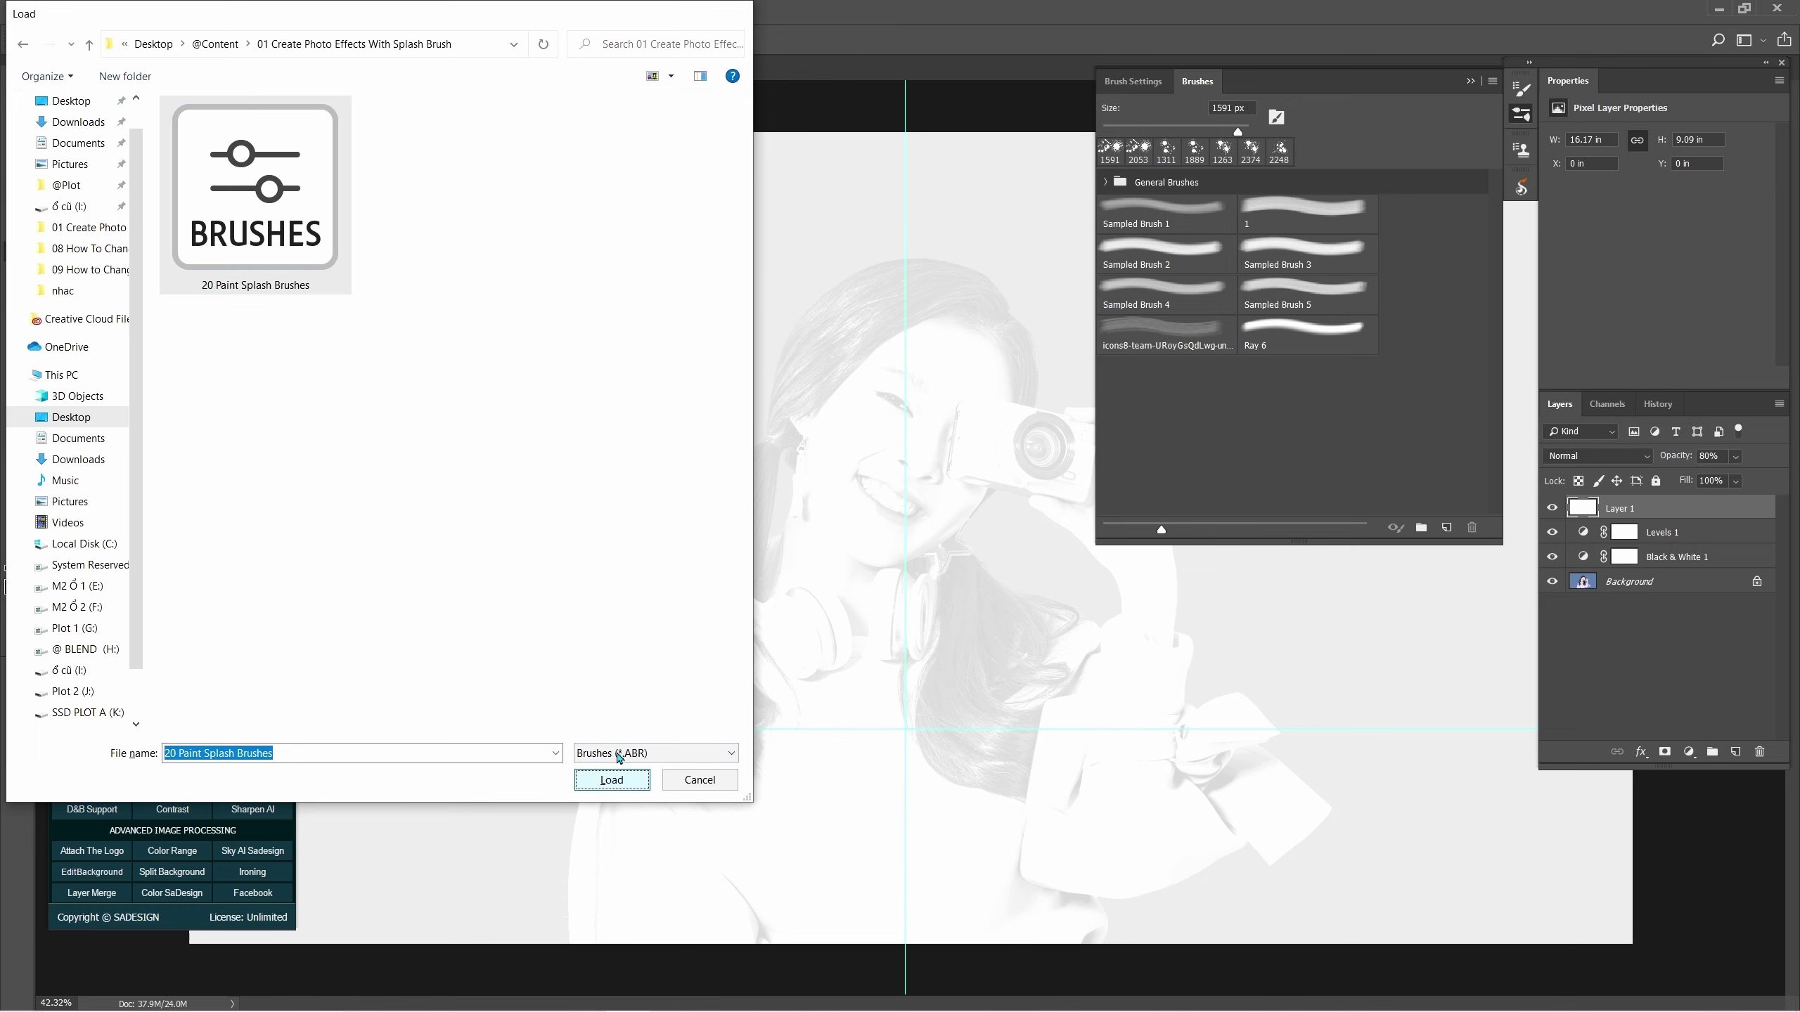
# - Stamp the Paint Splash 1 brush in black at 1554 px over the woman's head, viewing the canvas in full-screen mode
pyautogui.click(1105, 369)
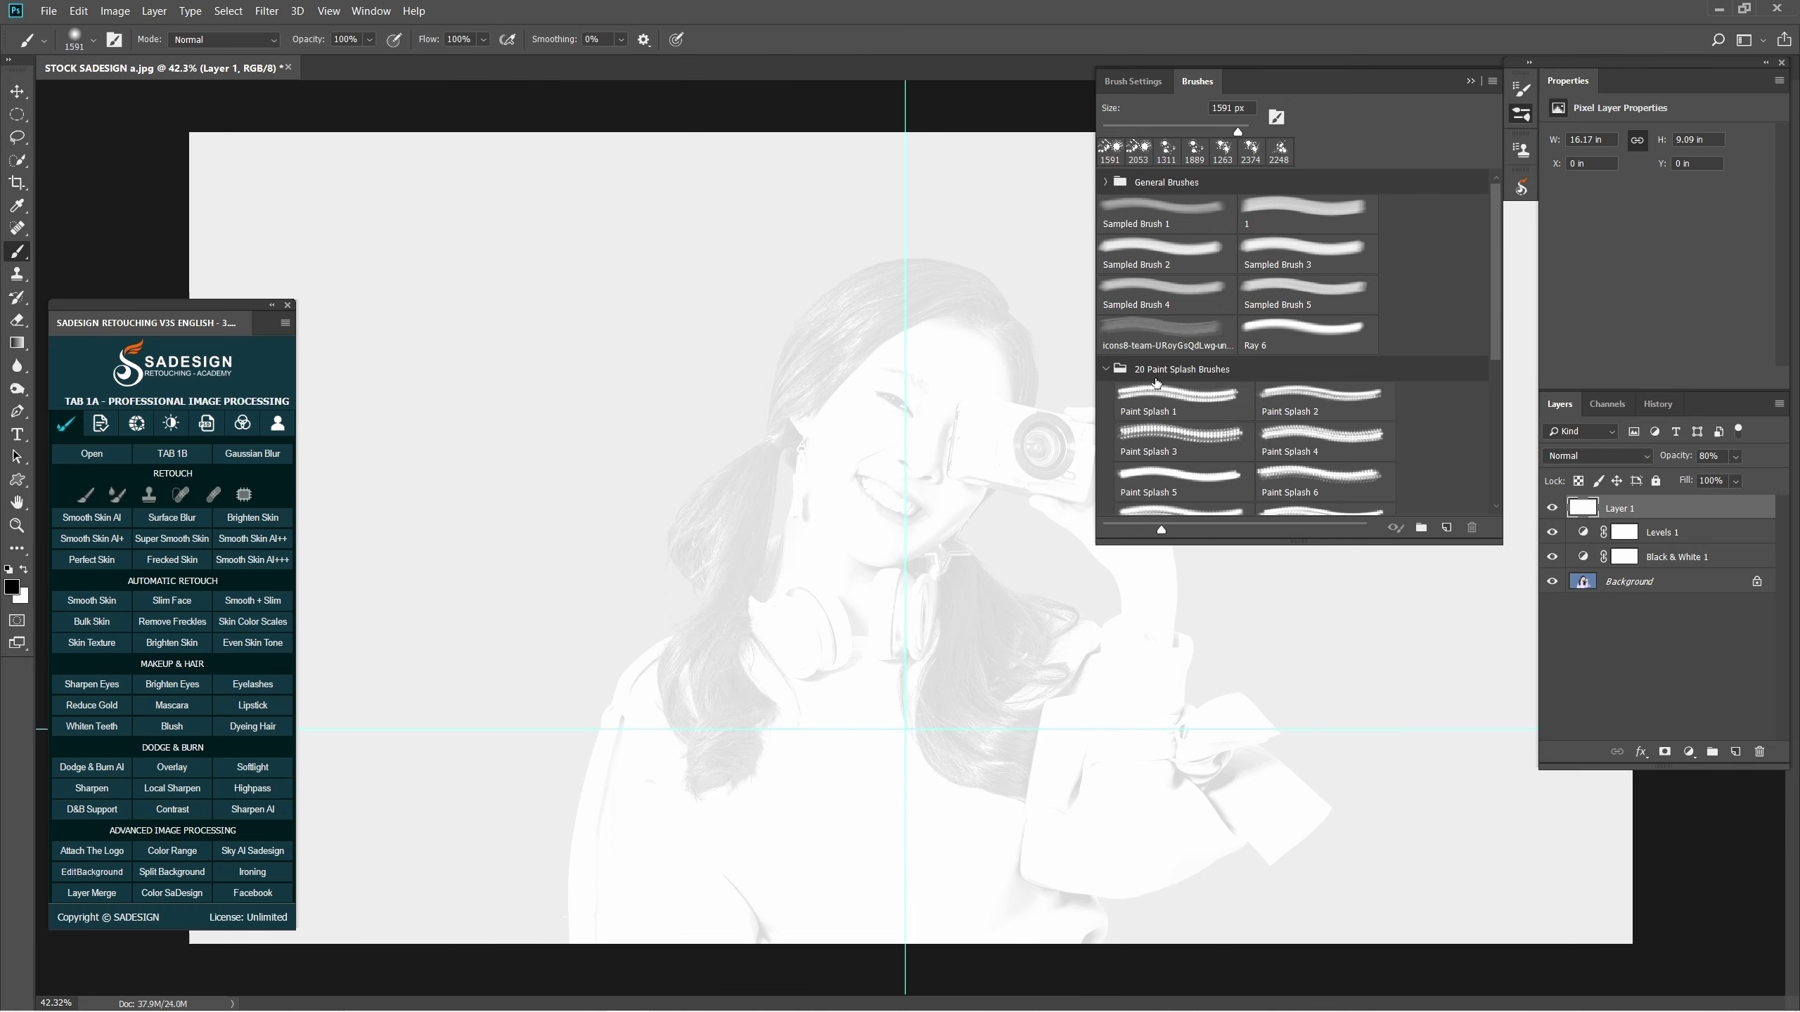
pyautogui.click(1161, 402)
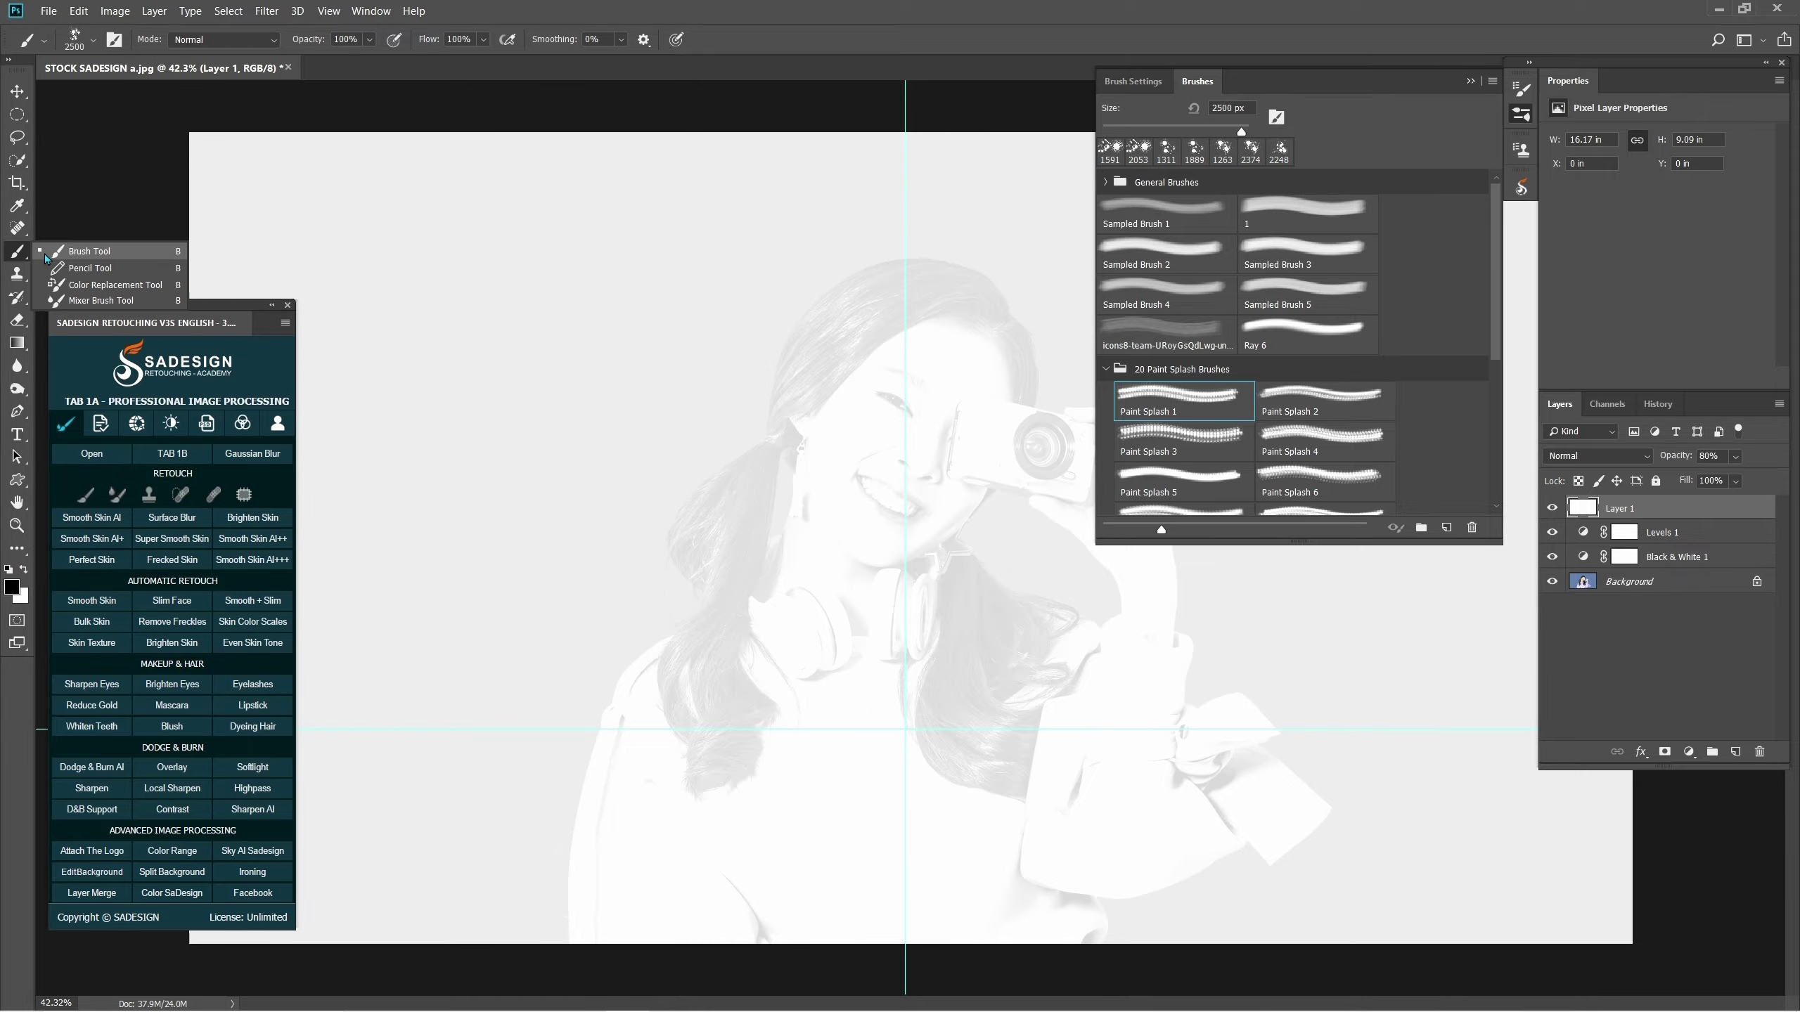
pyautogui.press('f')
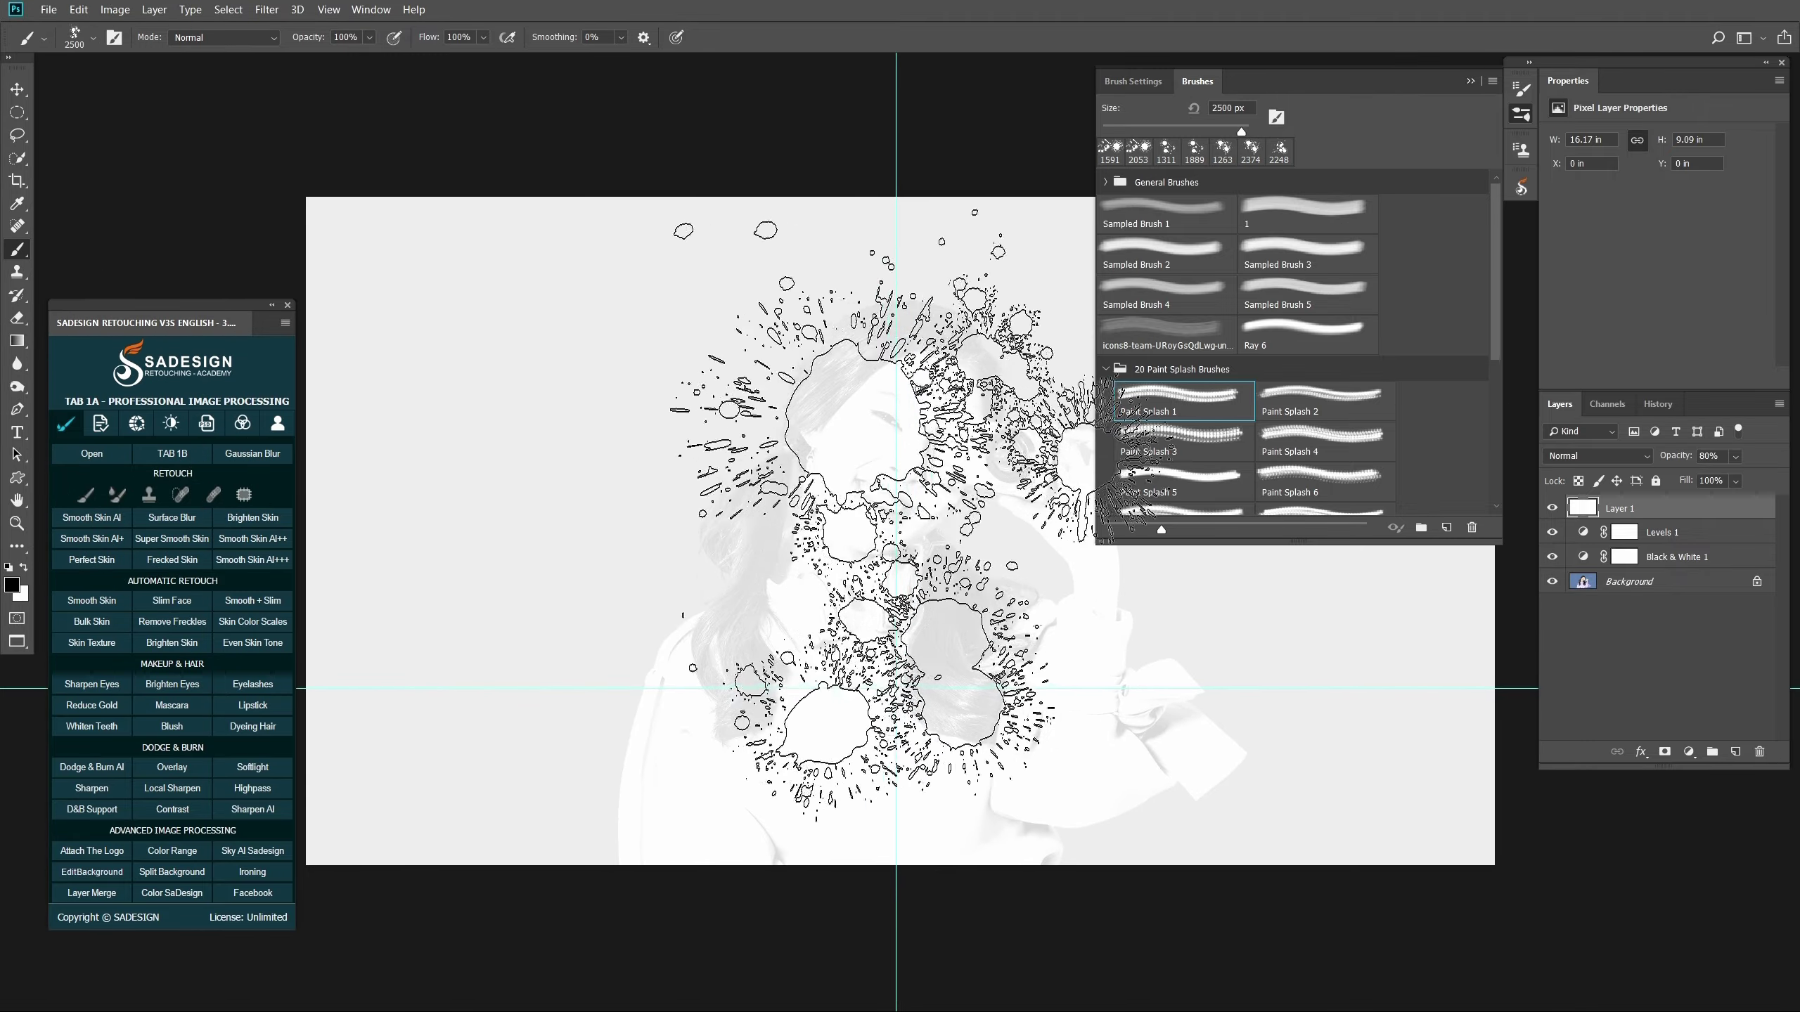
pyautogui.moveTo(898, 488)
pyautogui.mouseDown()
pyautogui.moveTo(838, 468)
pyautogui.moveTo(868, 446)
pyautogui.mouseUp()
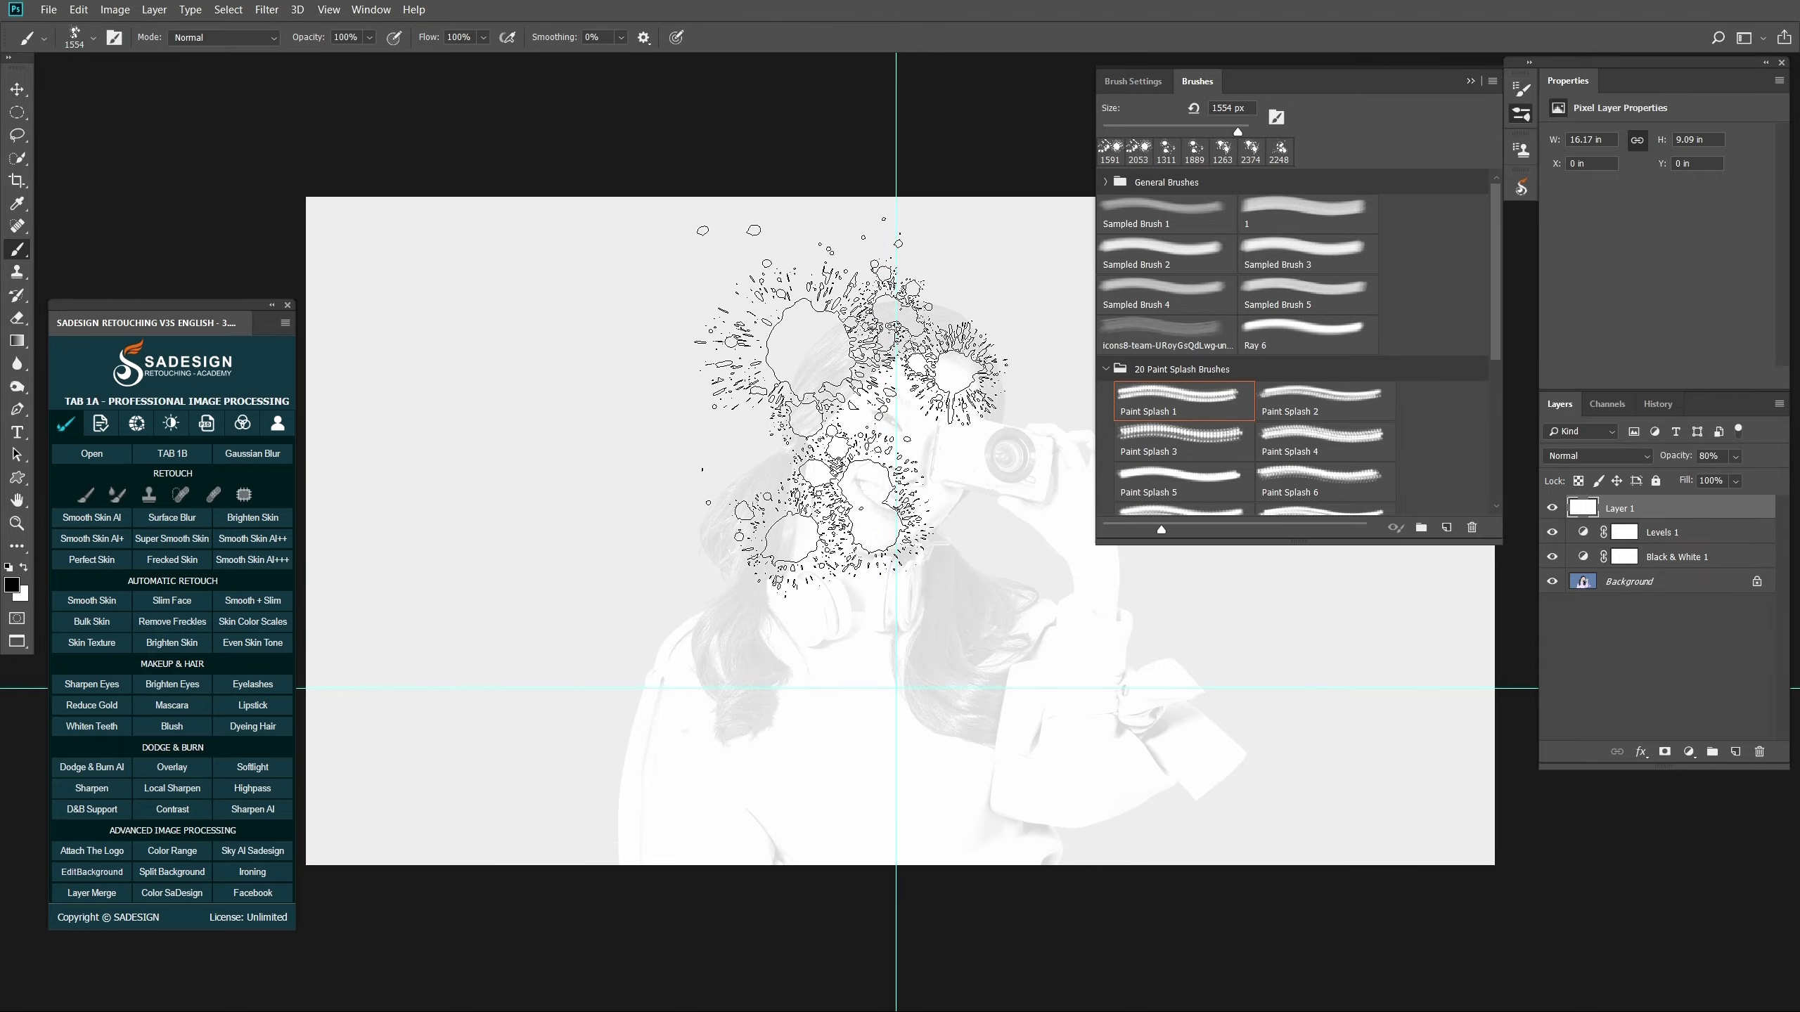
pyautogui.click(850, 406)
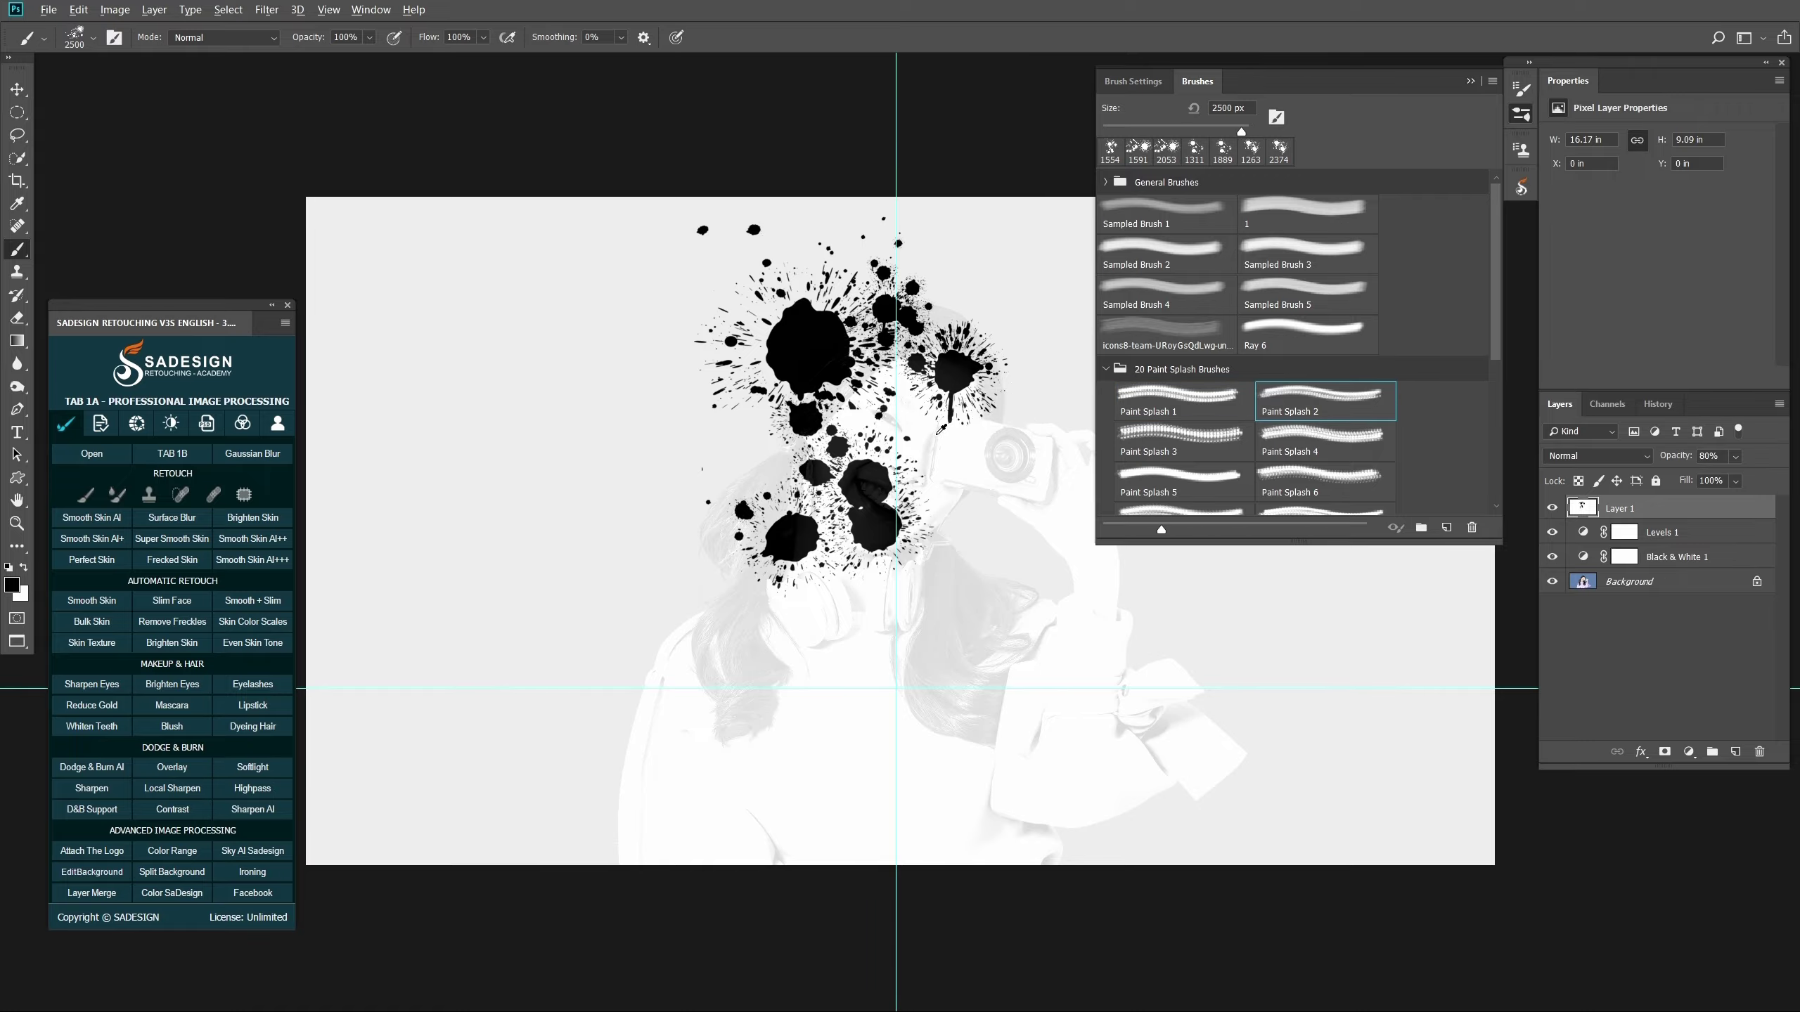
# - Stamp black splashes over the face and camera with the Paint Splash 2 brush at 1871 px and 926 px
pyautogui.click(1341, 406)
pyautogui.click(914, 439)
pyautogui.click(892, 440)
pyautogui.moveTo(889, 438); pyautogui.dragTo(838, 442)
pyautogui.click(889, 436)
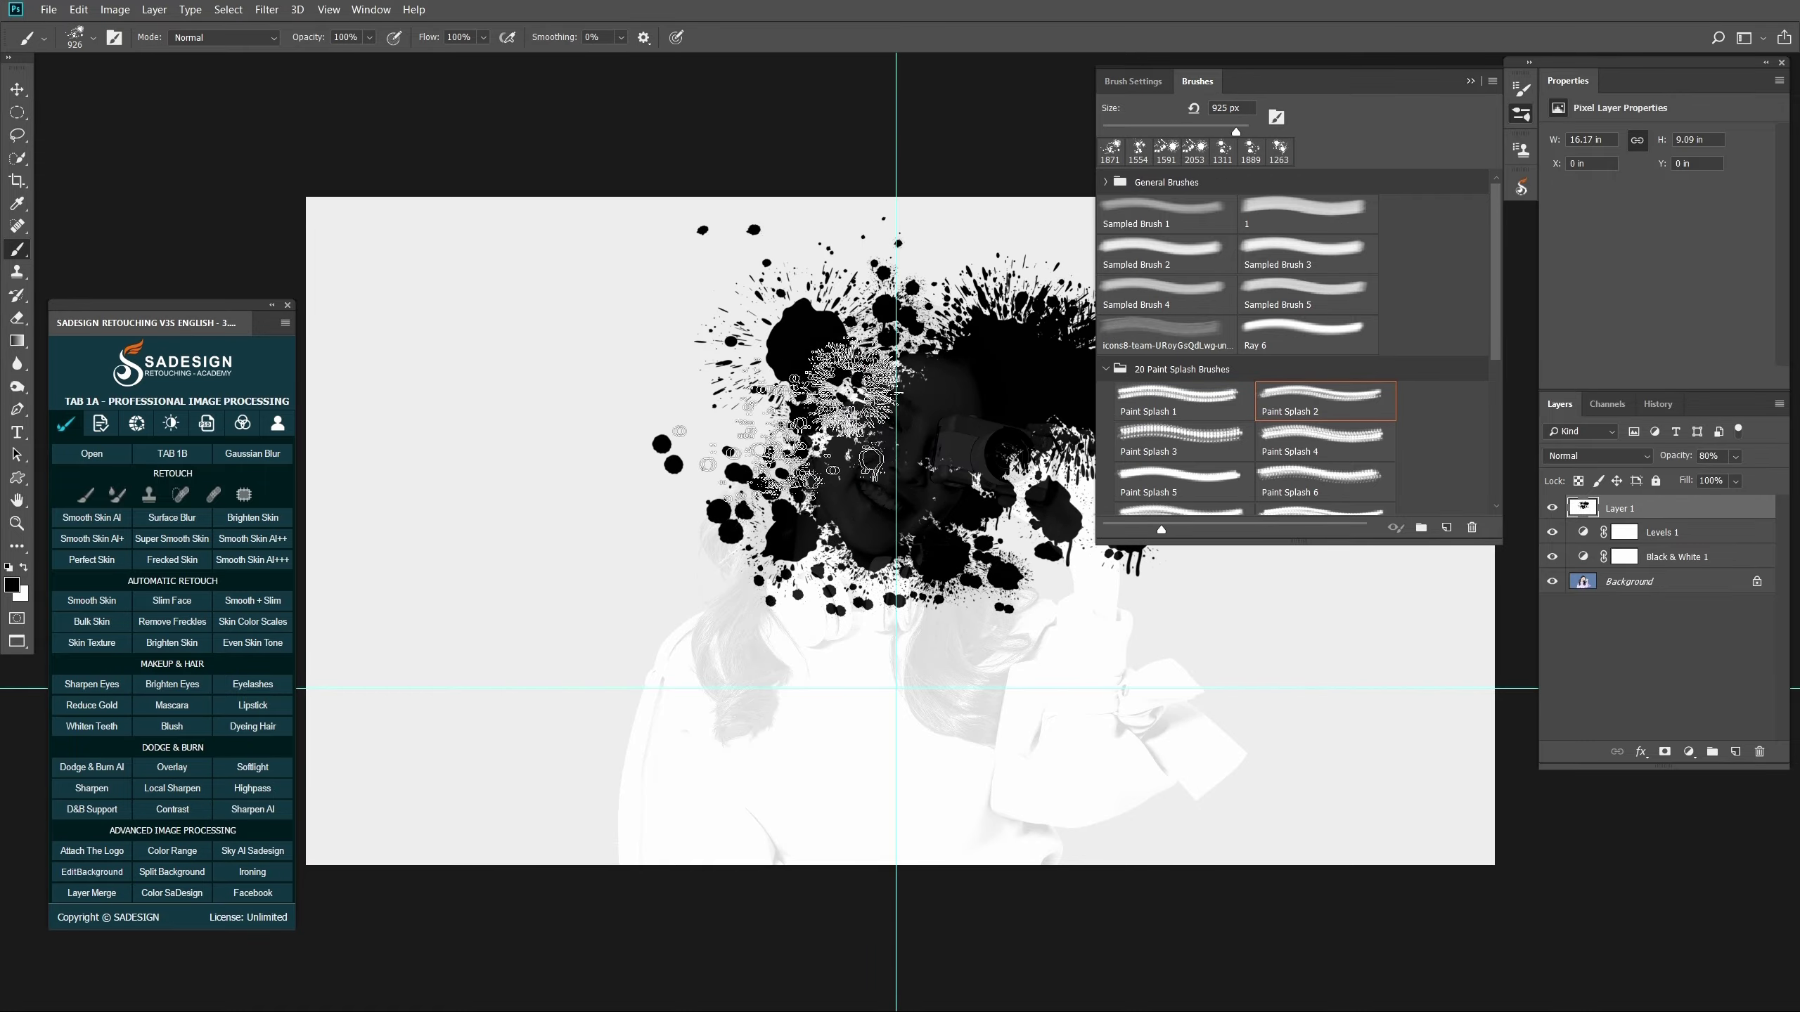
# - Stamp Paint Splash 4 at 1745 px and 1382 px over the hair and neck with the canvas rotated, and restore the canvas rotation
pyautogui.click(1302, 444)
pyautogui.press('r')
pyautogui.moveTo(815, 557)
pyautogui.mouseDown()
pyautogui.moveTo(809, 435)
pyautogui.moveTo(783, 454)
pyautogui.mouseUp()
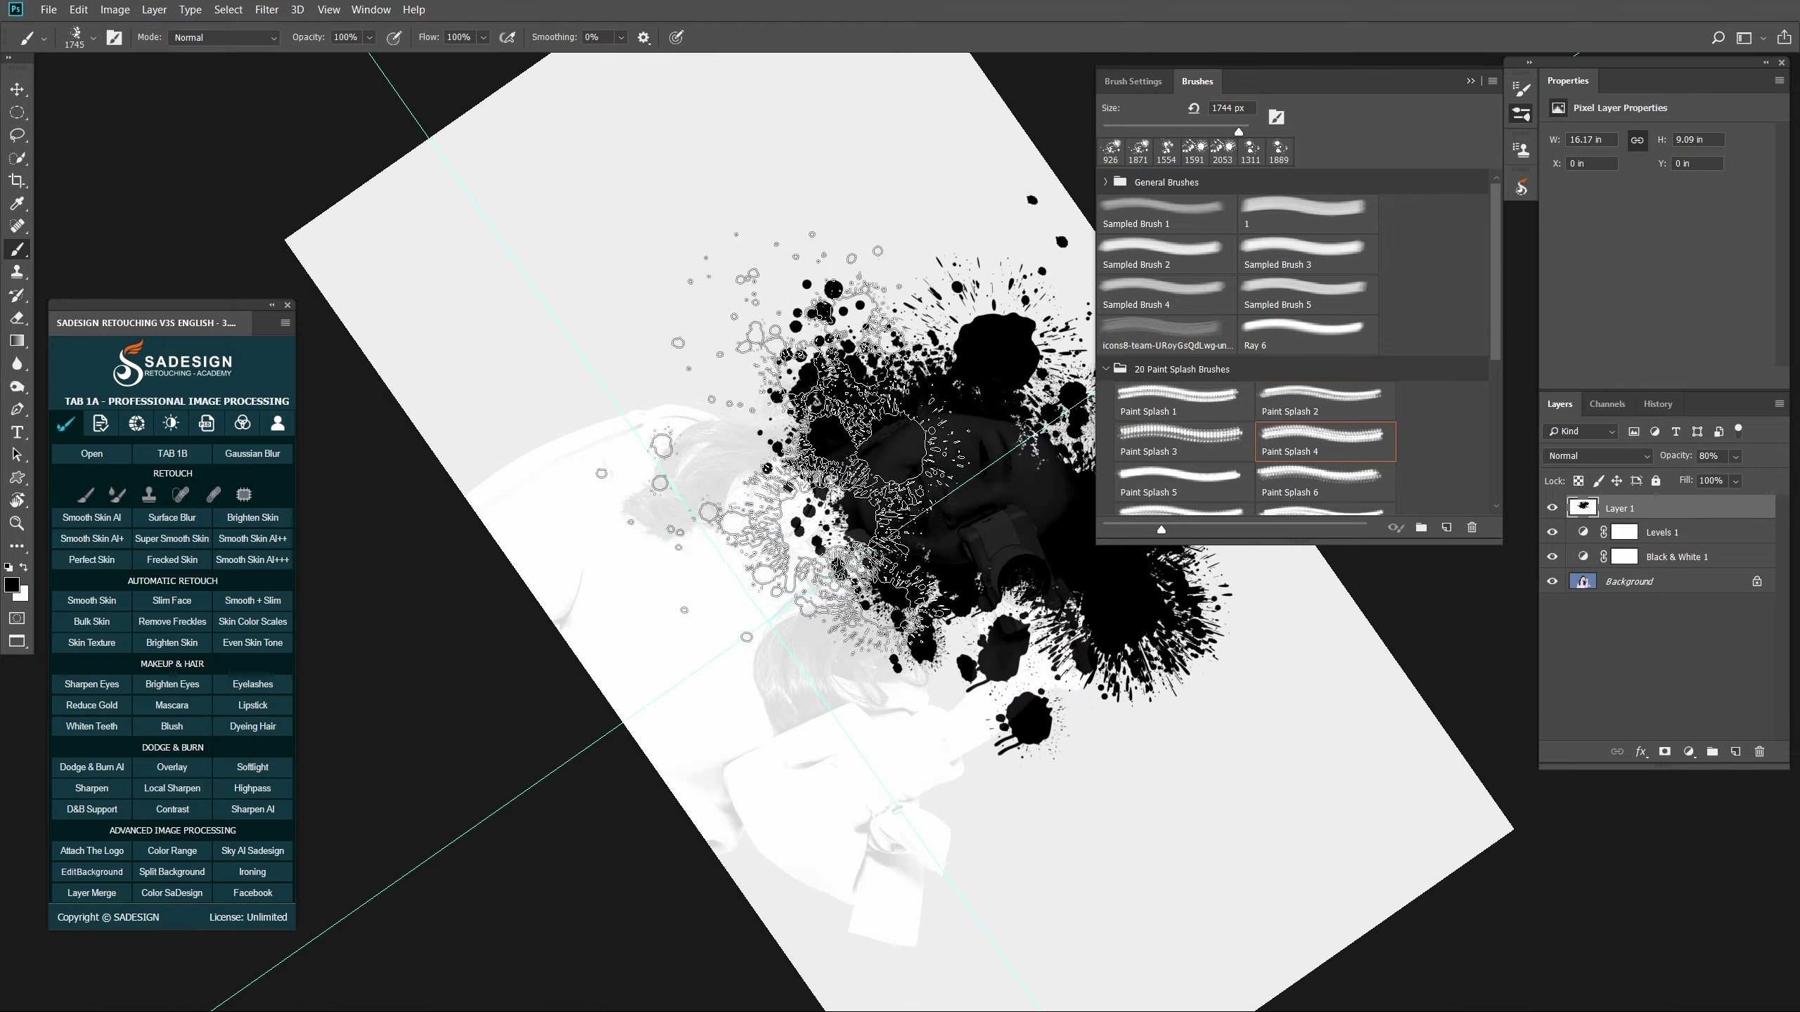
pyautogui.click(822, 446)
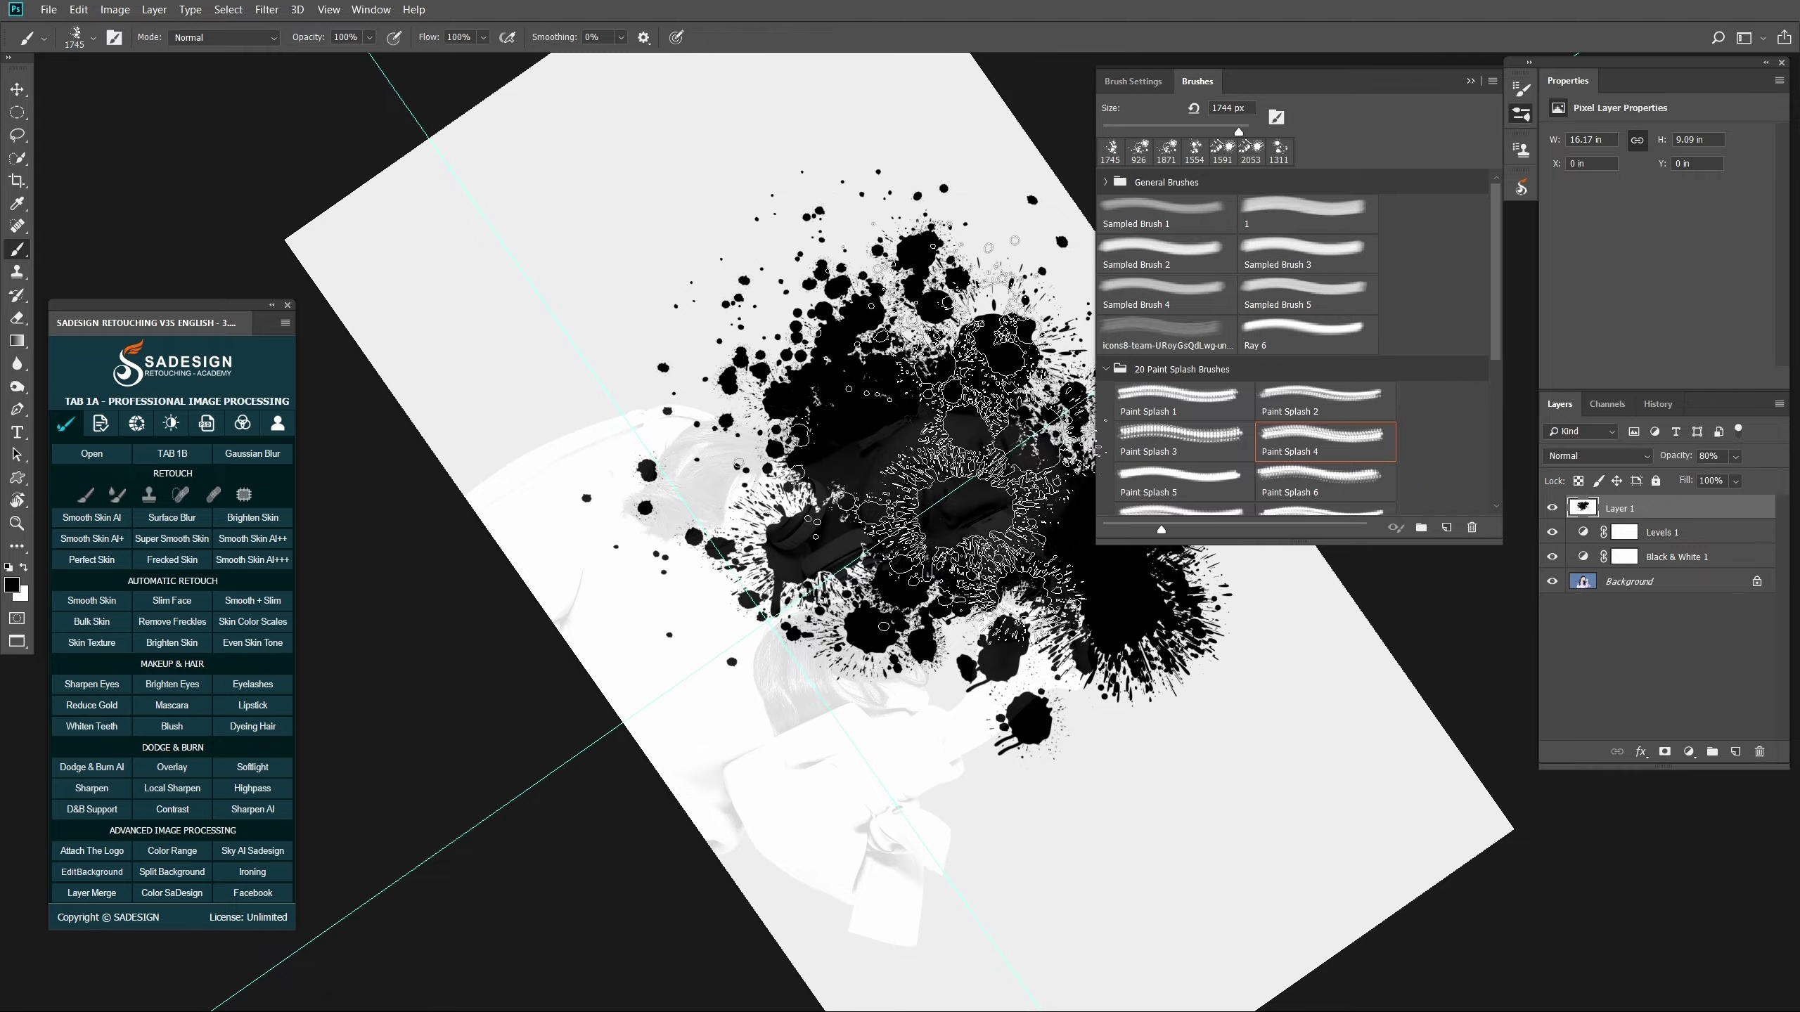
pyautogui.keyDown('alt'); pyautogui.moveTo(921, 426); pyautogui.dragTo(879, 419); pyautogui.keyUp('alt')
pyautogui.click(904, 348)
pyautogui.press('r')
pyautogui.moveTo(1106, 732)
pyautogui.mouseDown()
pyautogui.moveTo(1133, 723)
pyautogui.moveTo(1281, 467)
pyautogui.mouseUp()
pyautogui.press('b')
# - Stamp Paint Splash 8 at 2050, 1251 and 953 px below the camera and over the top of the head
pyautogui.scroll(-1, 1250, 493)
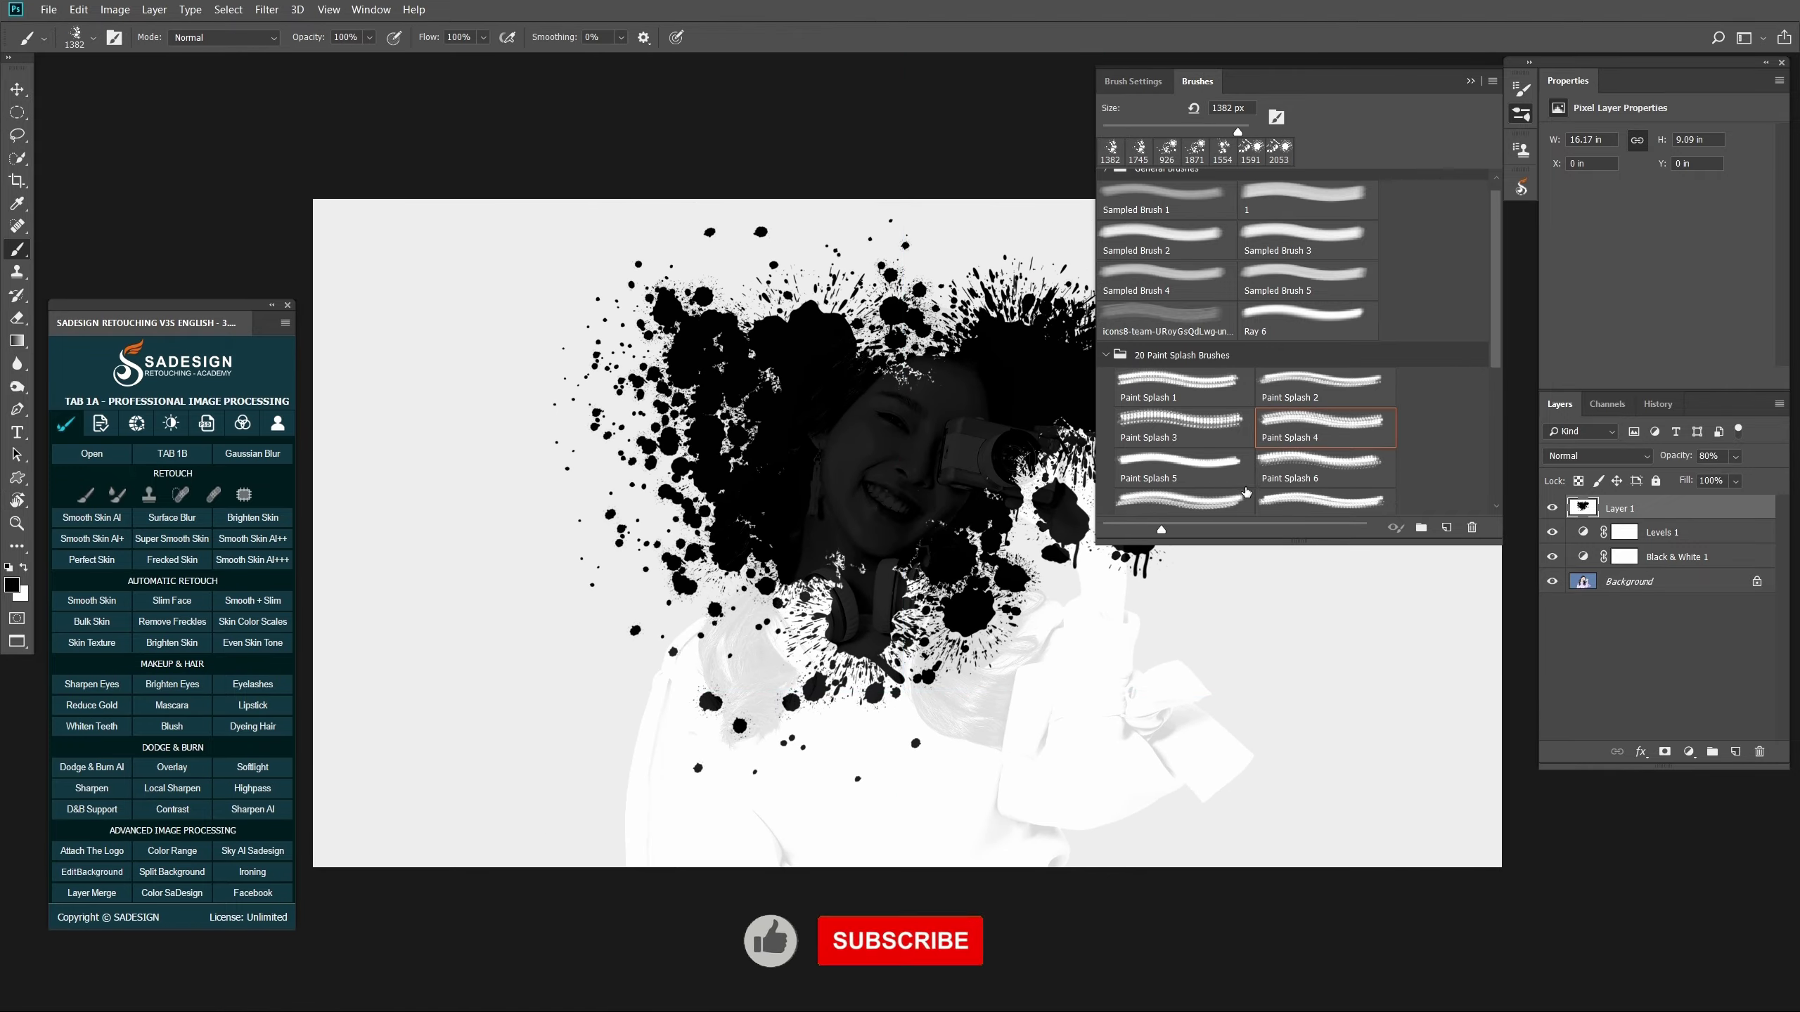
pyautogui.scroll(-1, 1246, 491)
pyautogui.click(1322, 491)
pyautogui.click(1134, 624)
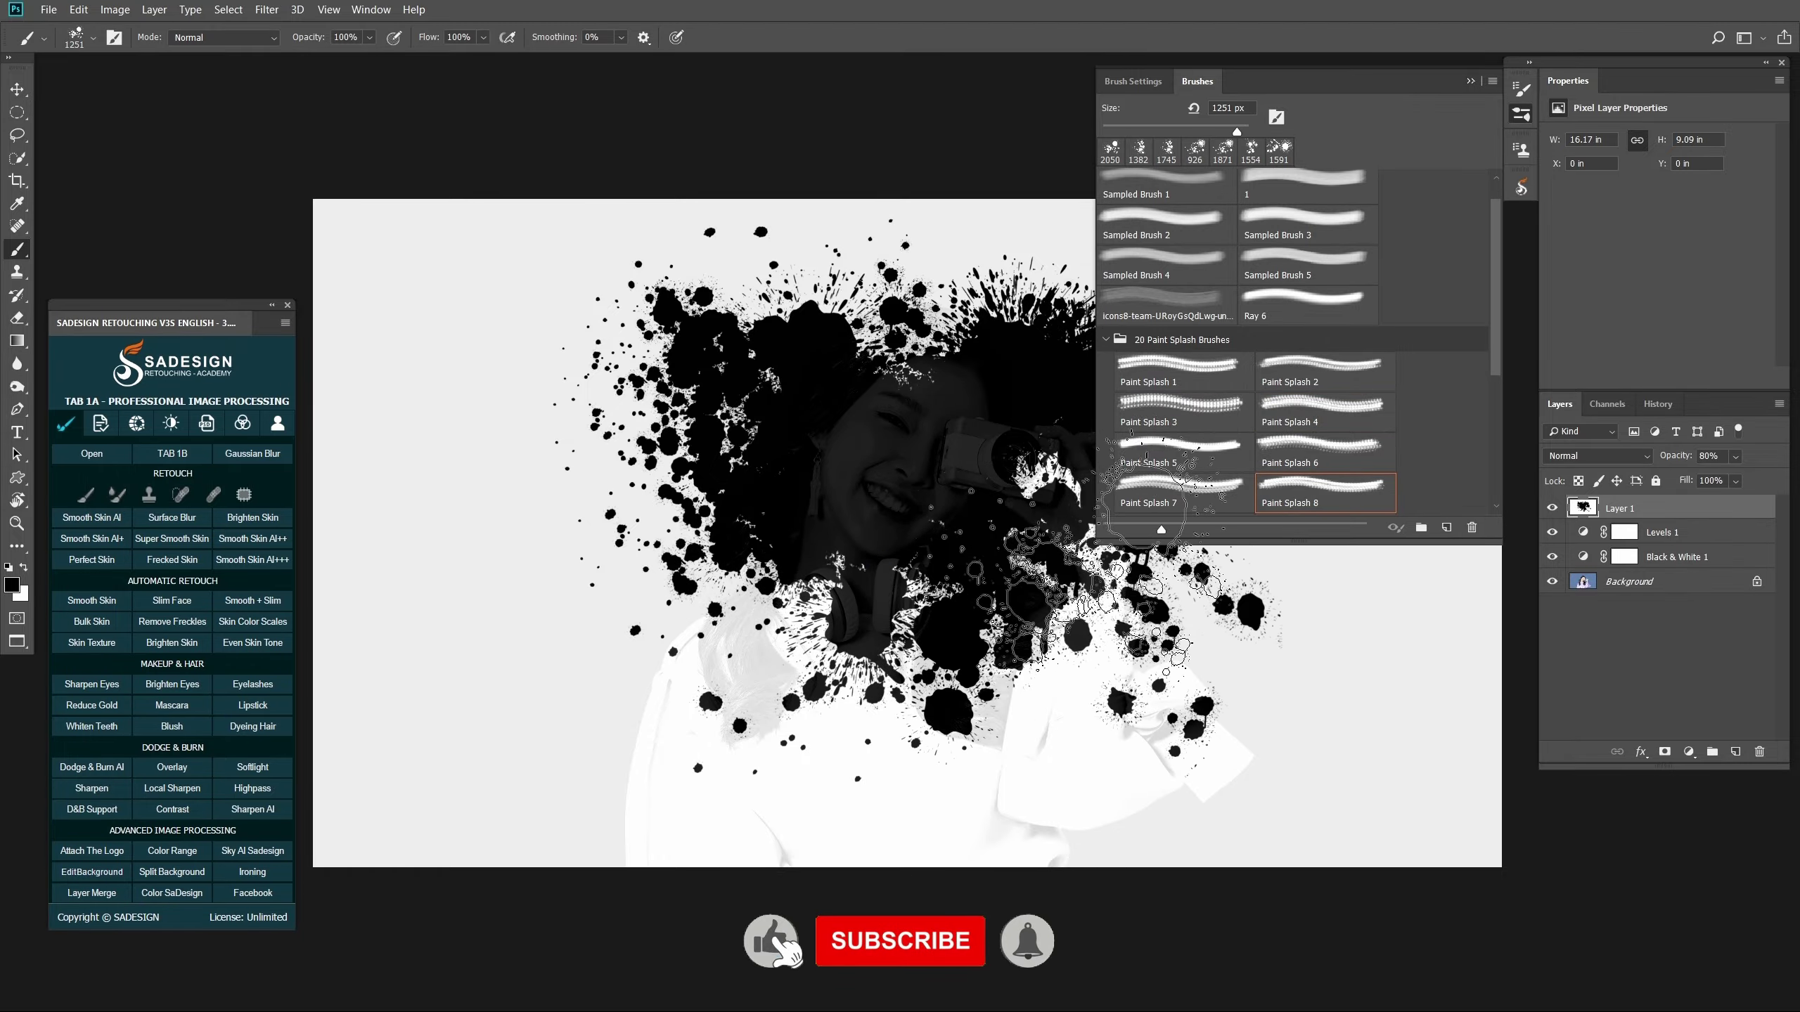
pyautogui.click(1039, 547)
pyautogui.click(861, 334)
pyautogui.click(808, 342)
pyautogui.keyDown('alt'); pyautogui.moveTo(879, 355); pyautogui.dragTo(843, 355); pyautogui.keyUp('alt')
pyautogui.click(951, 354)
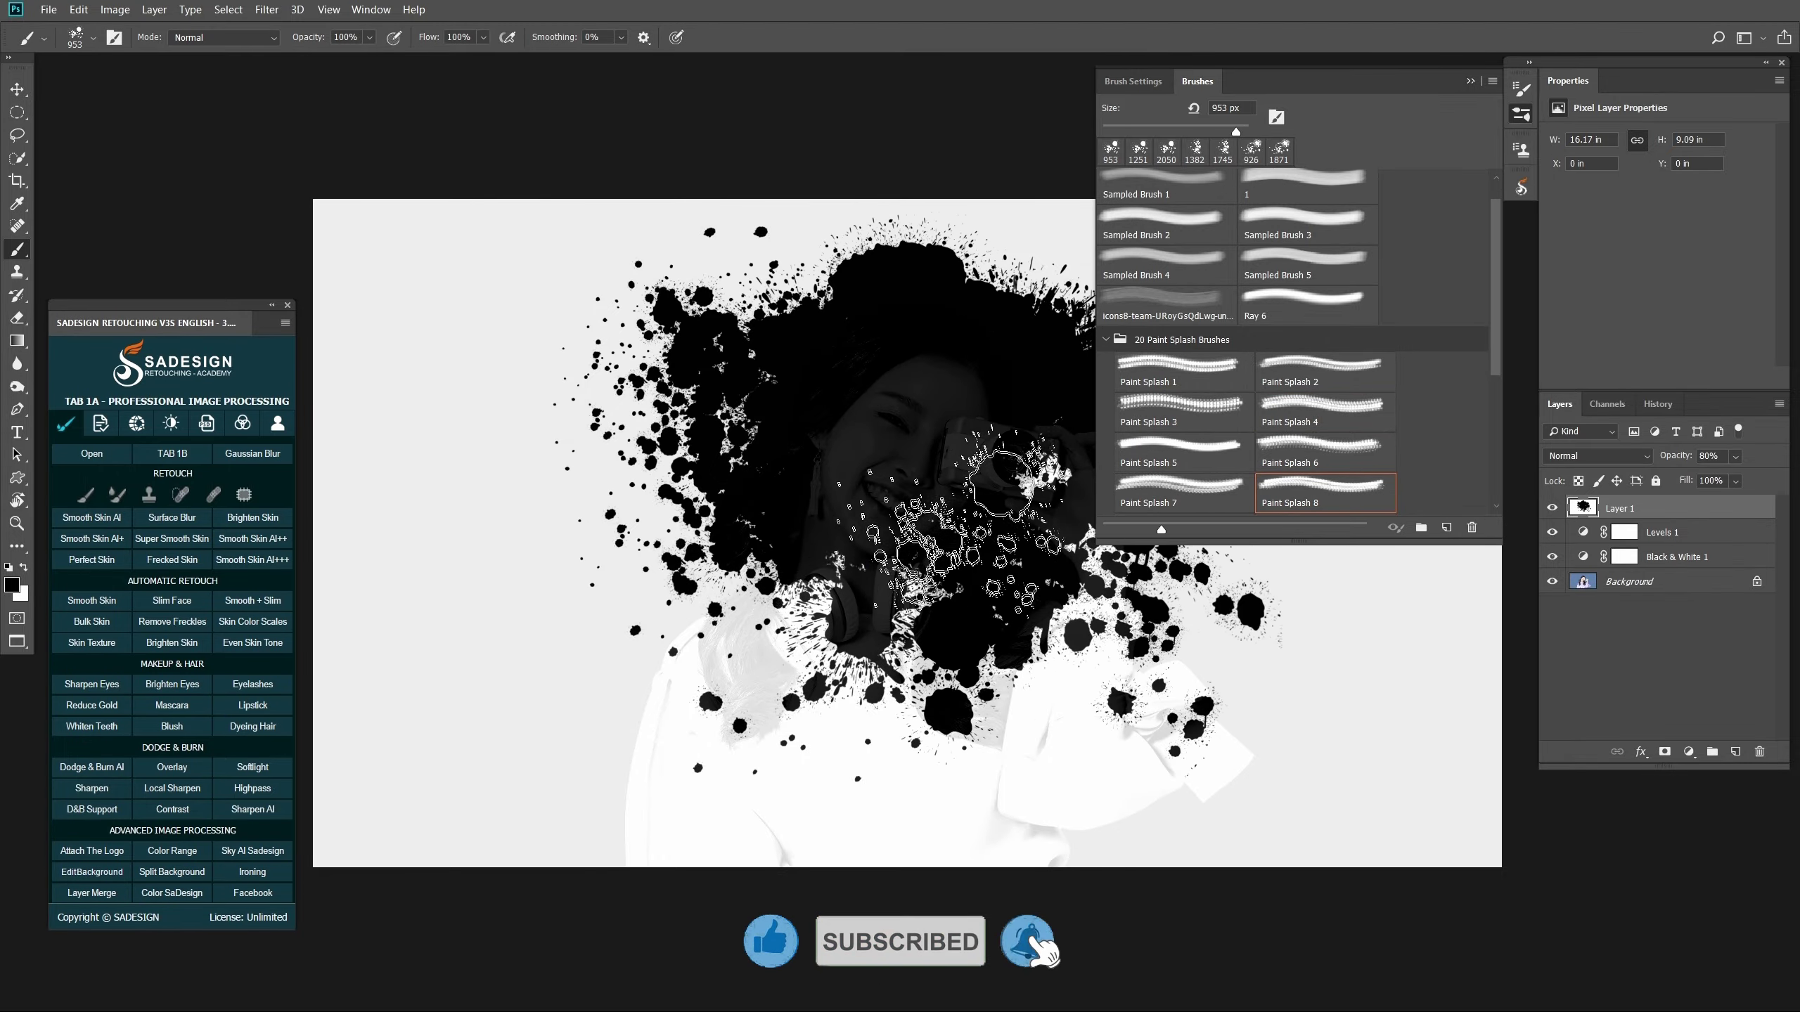
# - Add smaller Paint Splash 8 stamps at 696, 444 and 352 px over the hair and below the camera
pyautogui.click(1182, 489)
pyautogui.click(1295, 501)
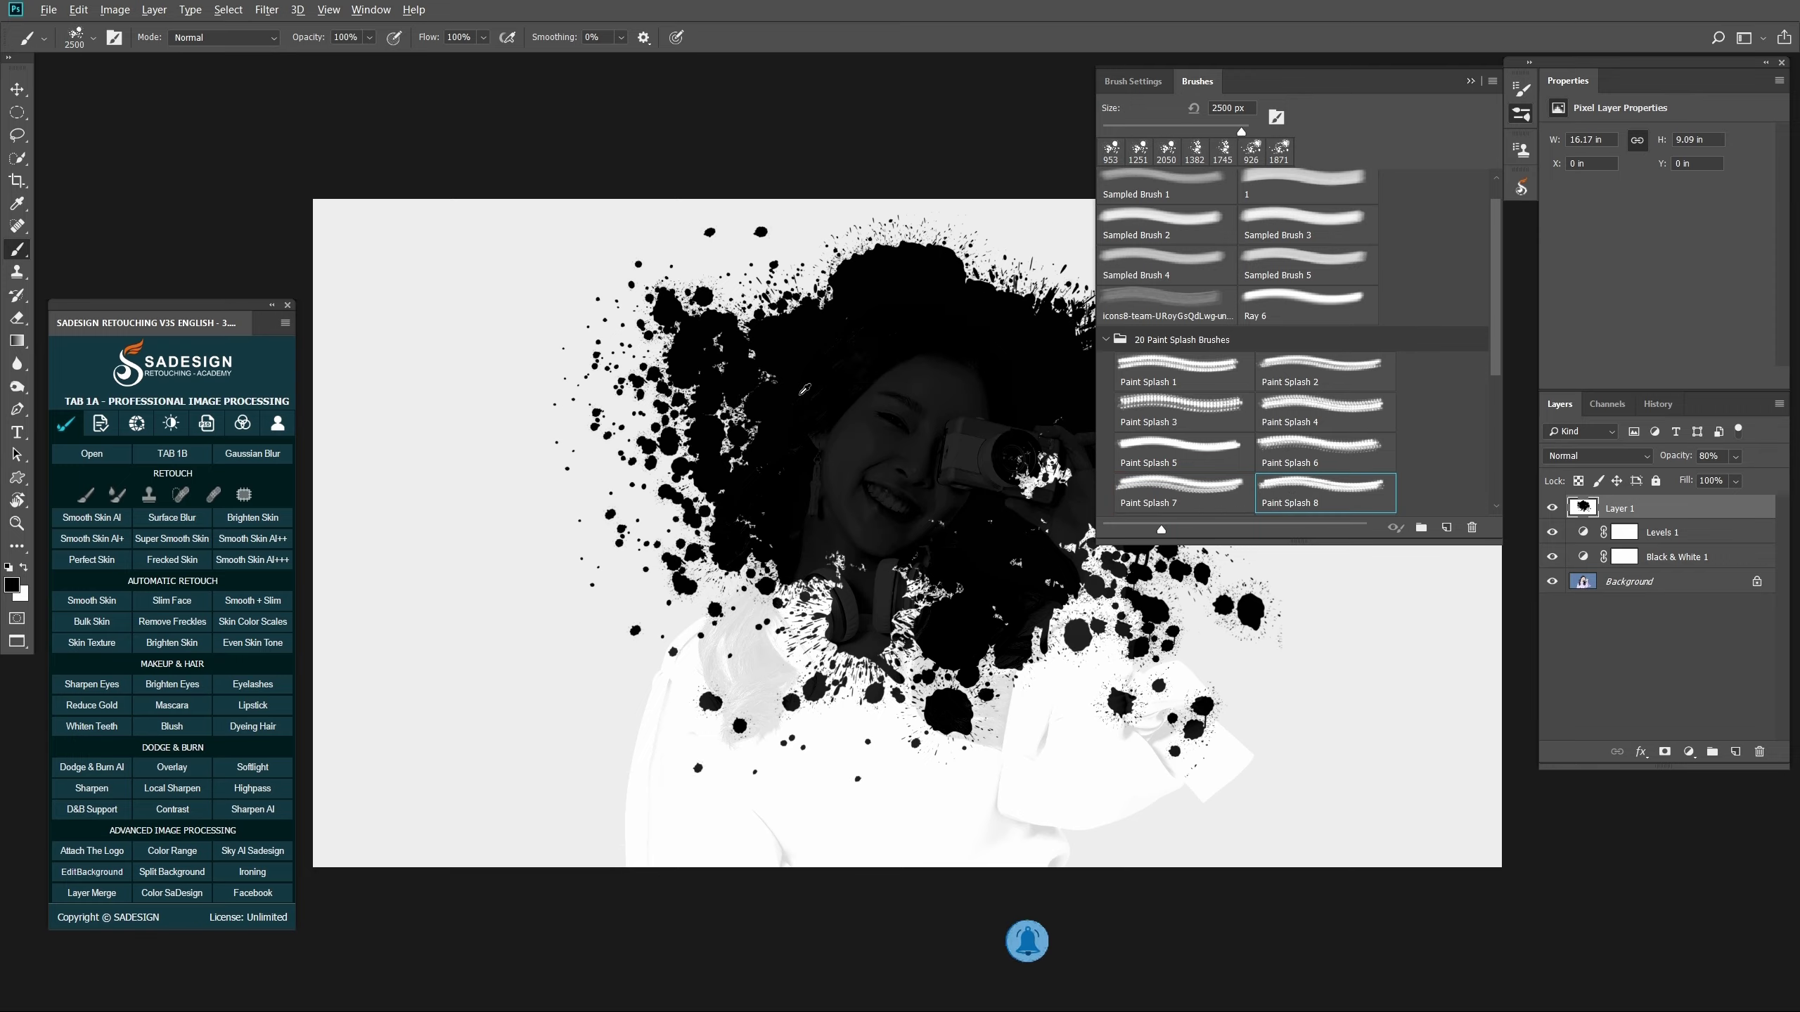
pyautogui.press('[')
pyautogui.press('[')
pyautogui.press('[')
pyautogui.press('[')
pyautogui.press('[')
pyautogui.press('[')
pyautogui.press('[')
pyautogui.press('[')
pyautogui.press('[')
pyautogui.press('[')
pyautogui.click(814, 376)
pyautogui.press('[')
pyautogui.press('[')
pyautogui.press('[')
pyautogui.press('[')
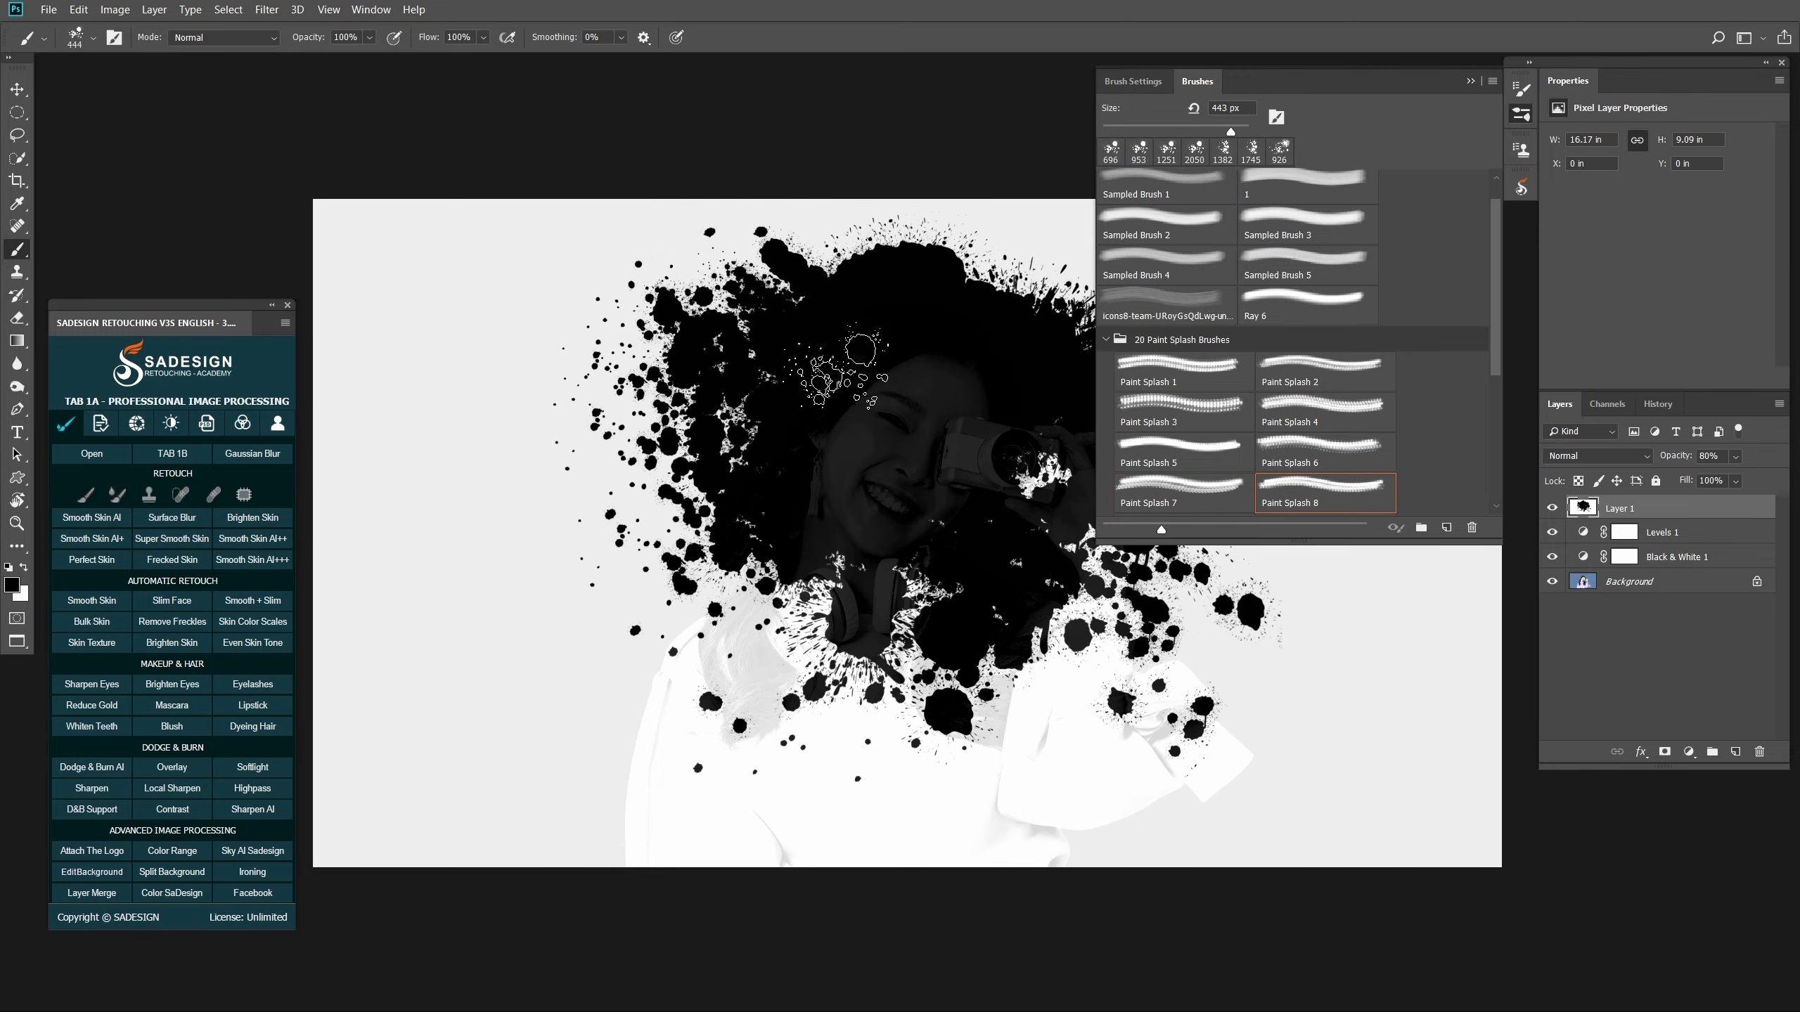
pyautogui.click(775, 326)
pyautogui.press('[')
pyautogui.press('[')
pyautogui.click(1076, 654)
# - Apply the Paint Splash 9 brush at 1674 px and 1334 px around the lower part of the splatter
pyautogui.scroll(-1, 1253, 503)
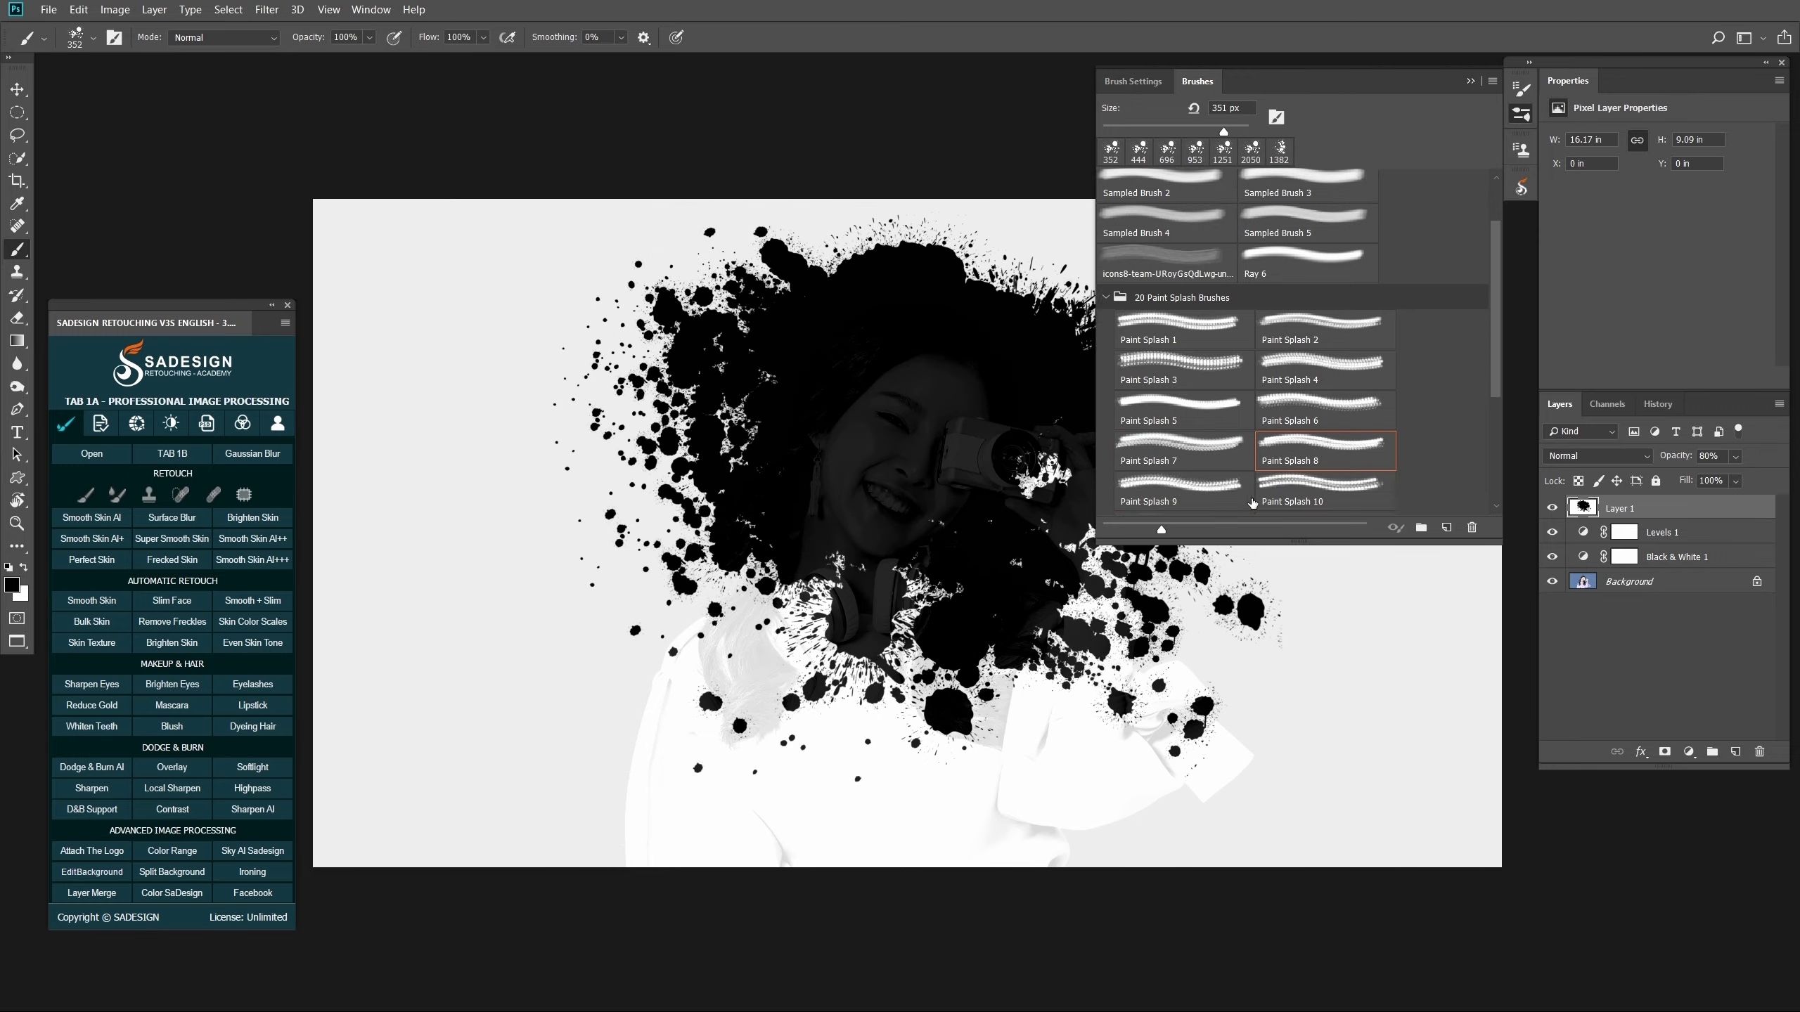
pyautogui.click(1251, 489)
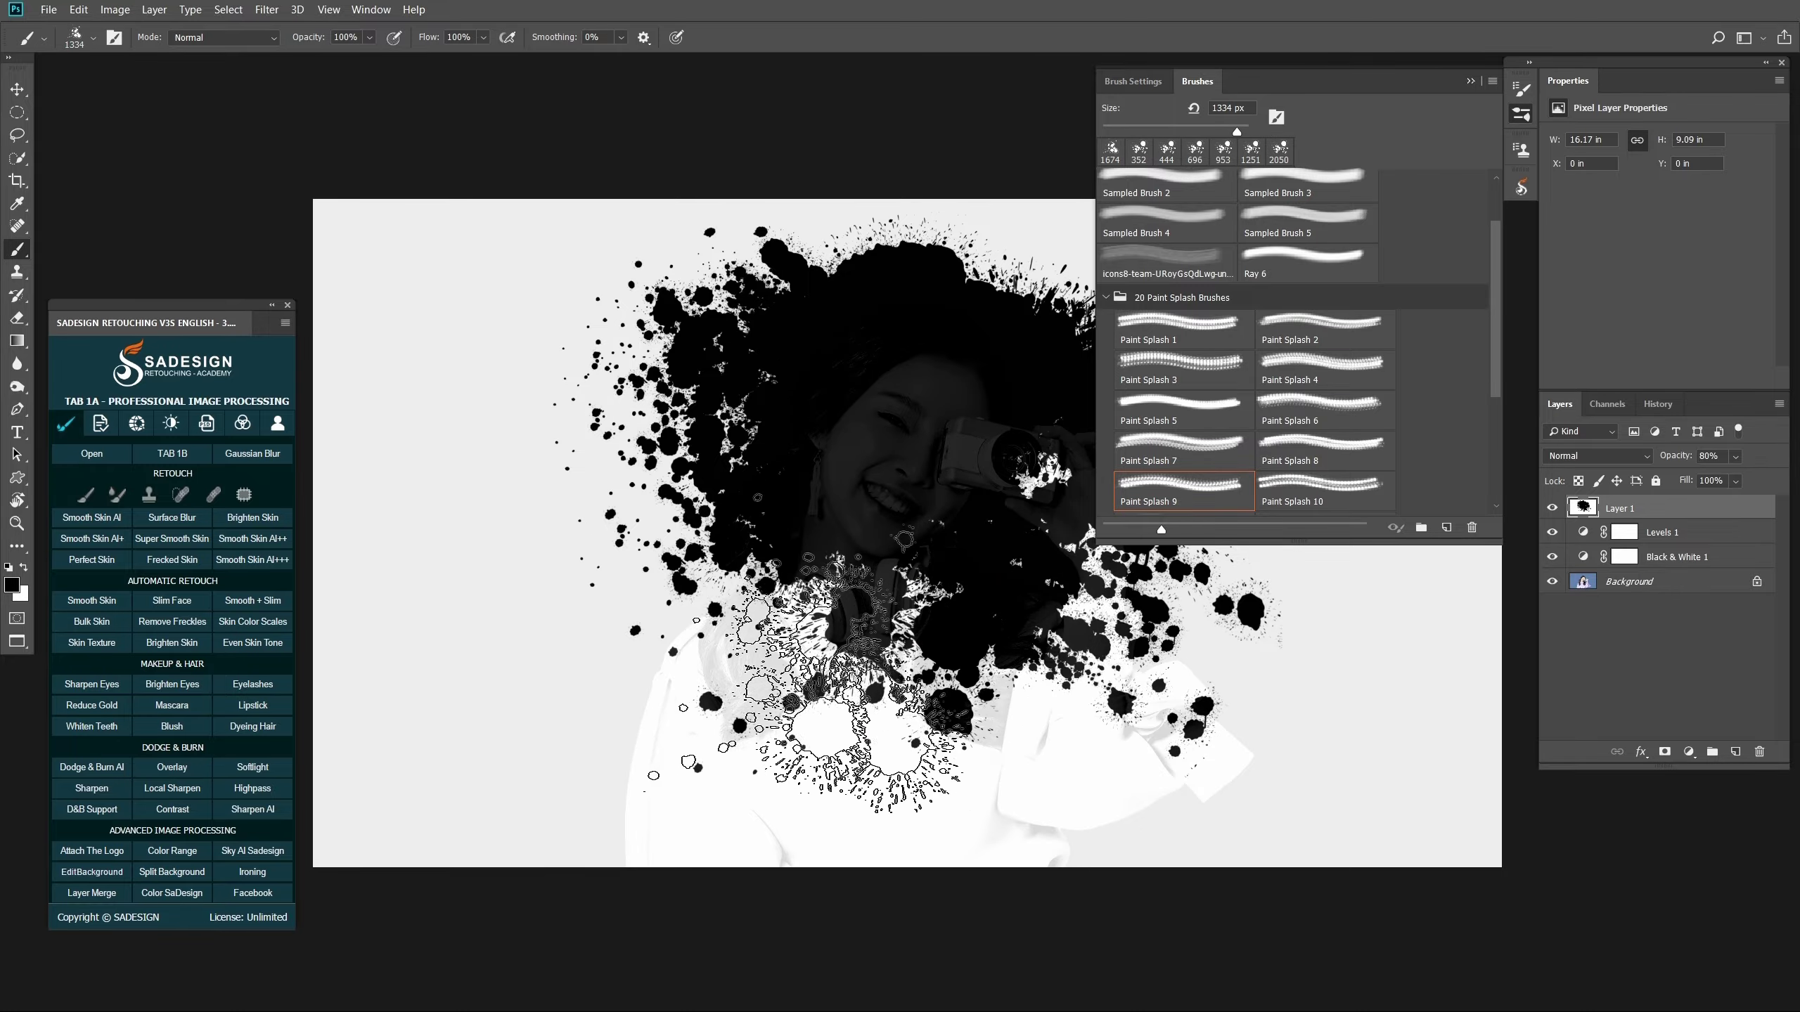
pyautogui.click(836, 680)
# - Stamp Paint Splash 10 at 1348 px over the raised arm's sleeve and at 618 px beside the camera
pyautogui.click(1318, 486)
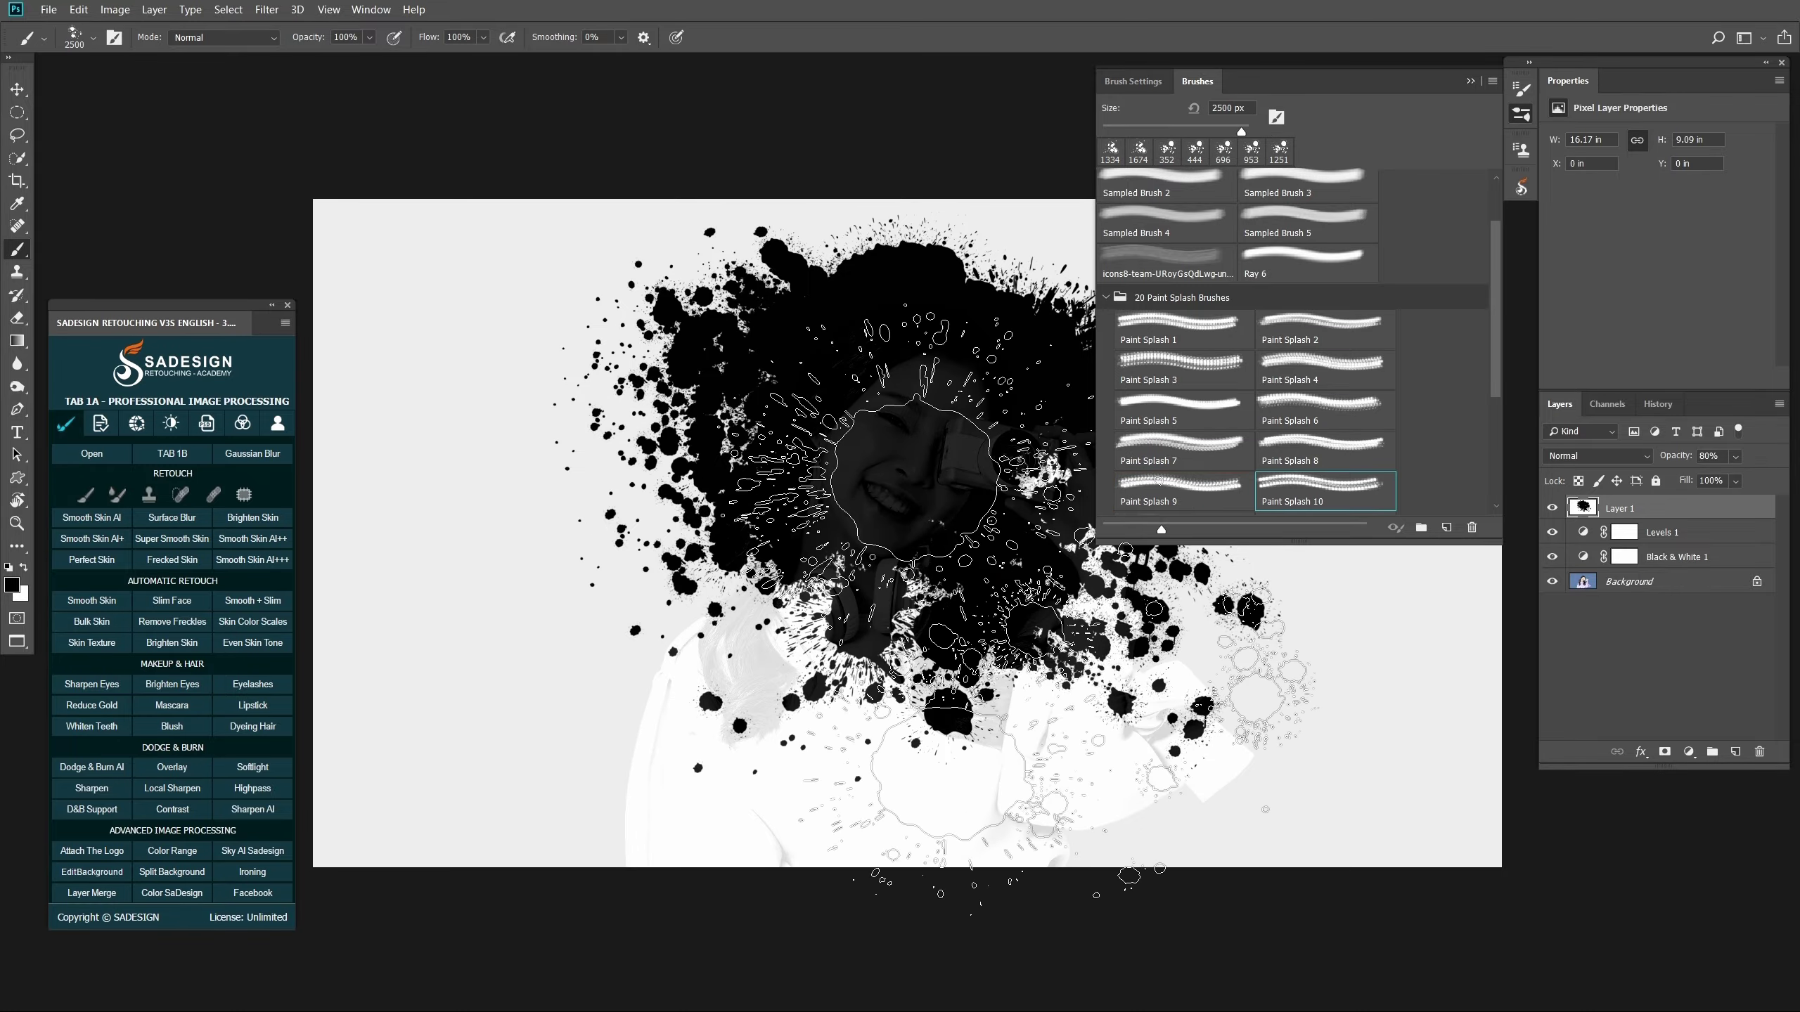
pyautogui.moveTo(1018, 611); pyautogui.dragTo(878, 610)
pyautogui.click(1128, 673)
pyautogui.moveTo(634, 610); pyautogui.dragTo(570, 609)
pyautogui.moveTo(1063, 588); pyautogui.dragTo(953, 634)
pyautogui.moveTo(980, 547); pyautogui.dragTo(949, 551)
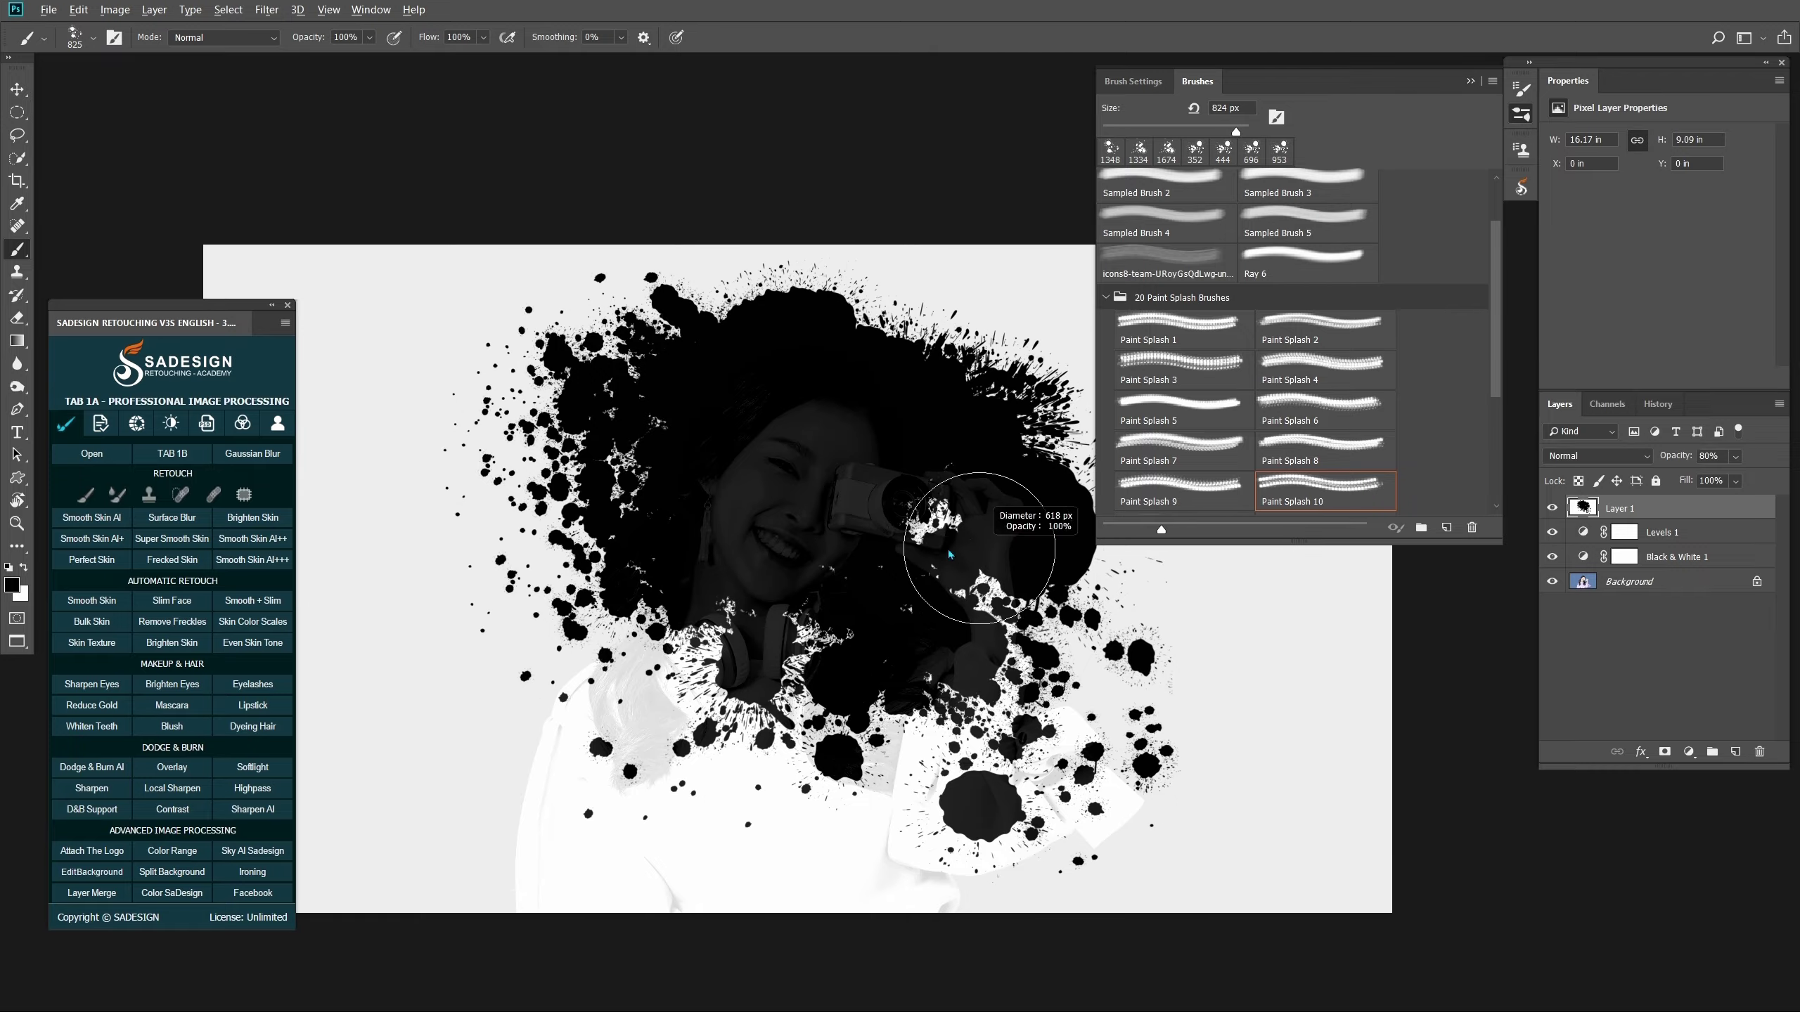
pyautogui.click(953, 557)
# - Stamp Paint Splash 11 at 926 px along the splatter's top edge and Paint Splash 14 at 1591 px at its upper left
pyautogui.scroll(-1, 1286, 443)
pyautogui.click(1183, 460)
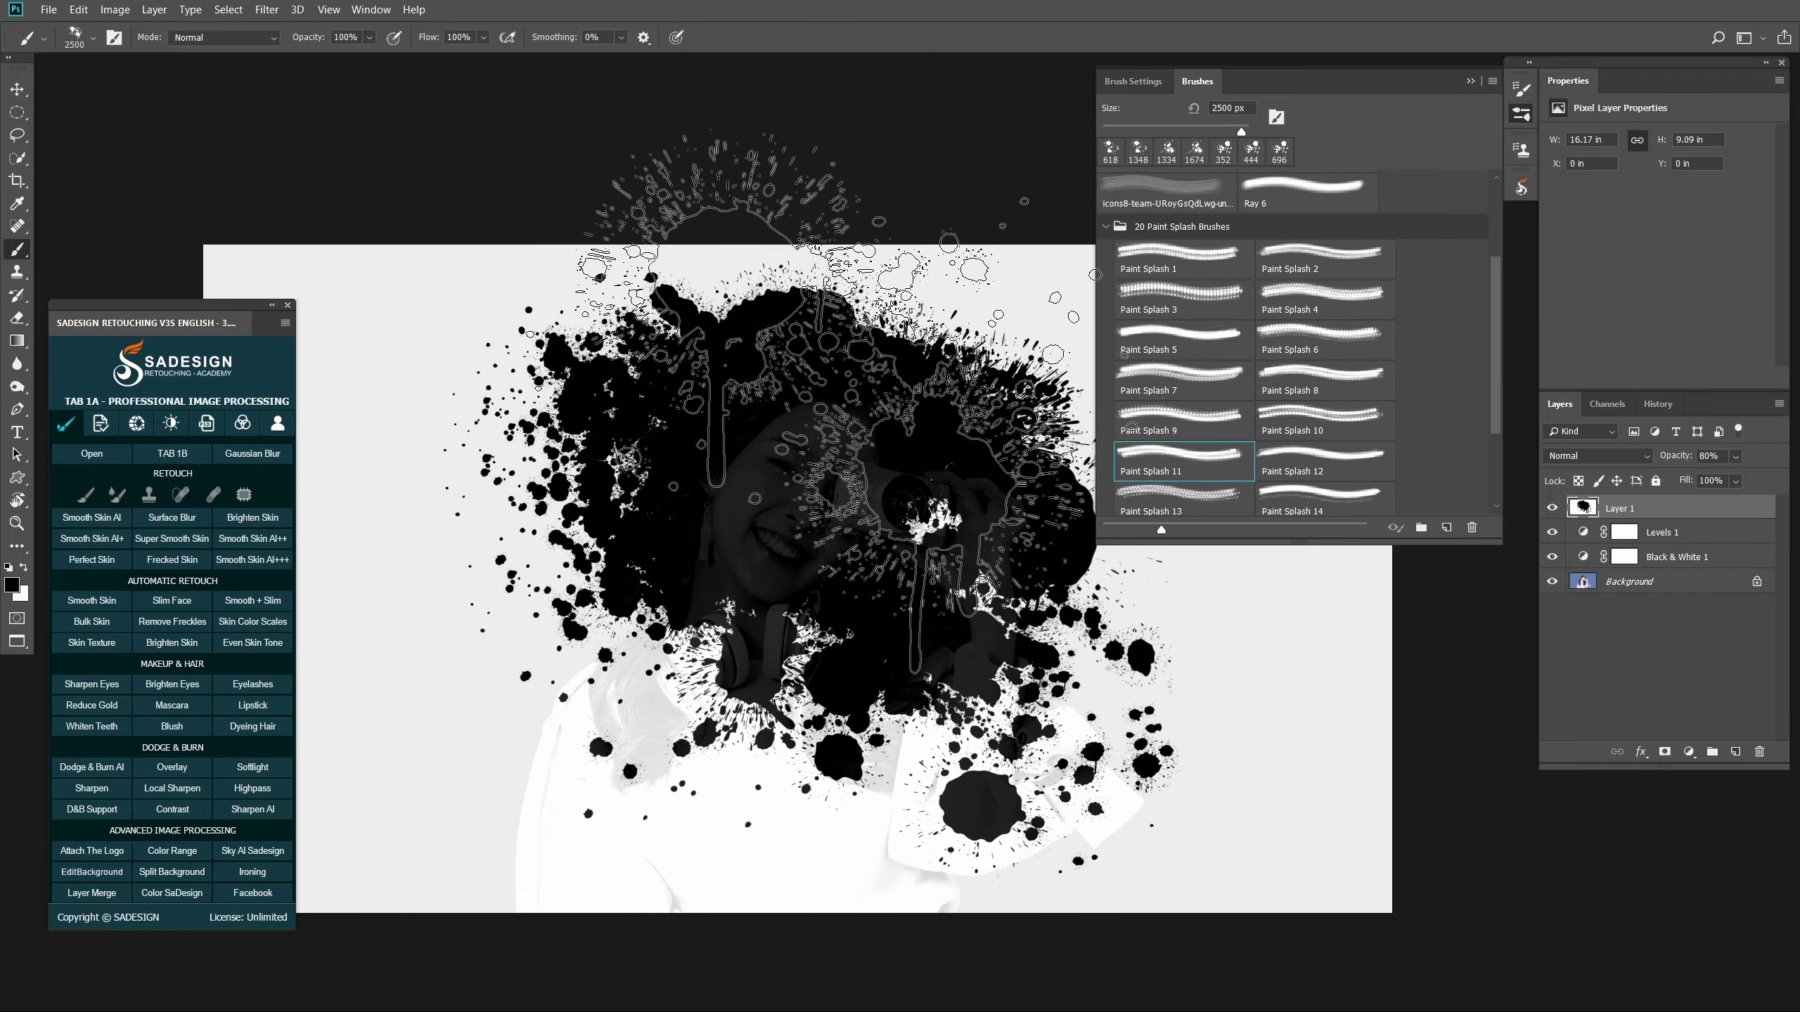
pyautogui.moveTo(918, 357); pyautogui.dragTo(725, 357)
pyautogui.click(896, 329)
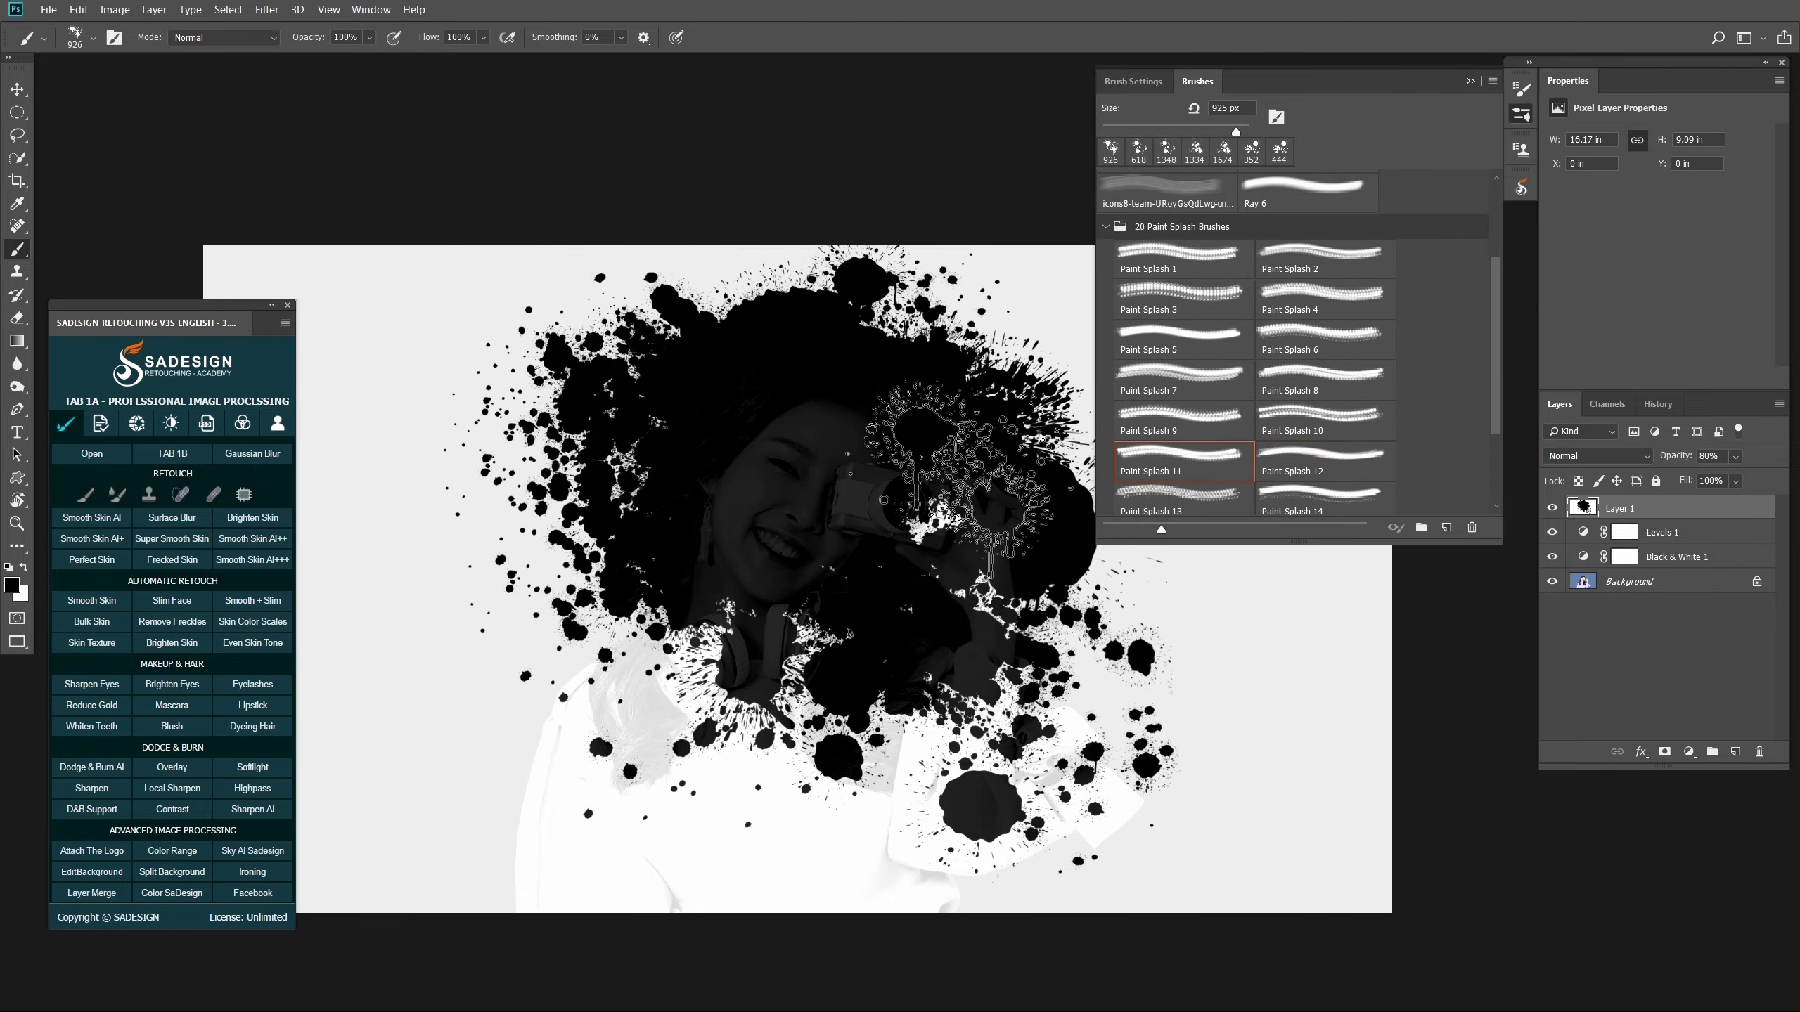
pyautogui.click(1345, 508)
pyautogui.scroll(-1, 1342, 474)
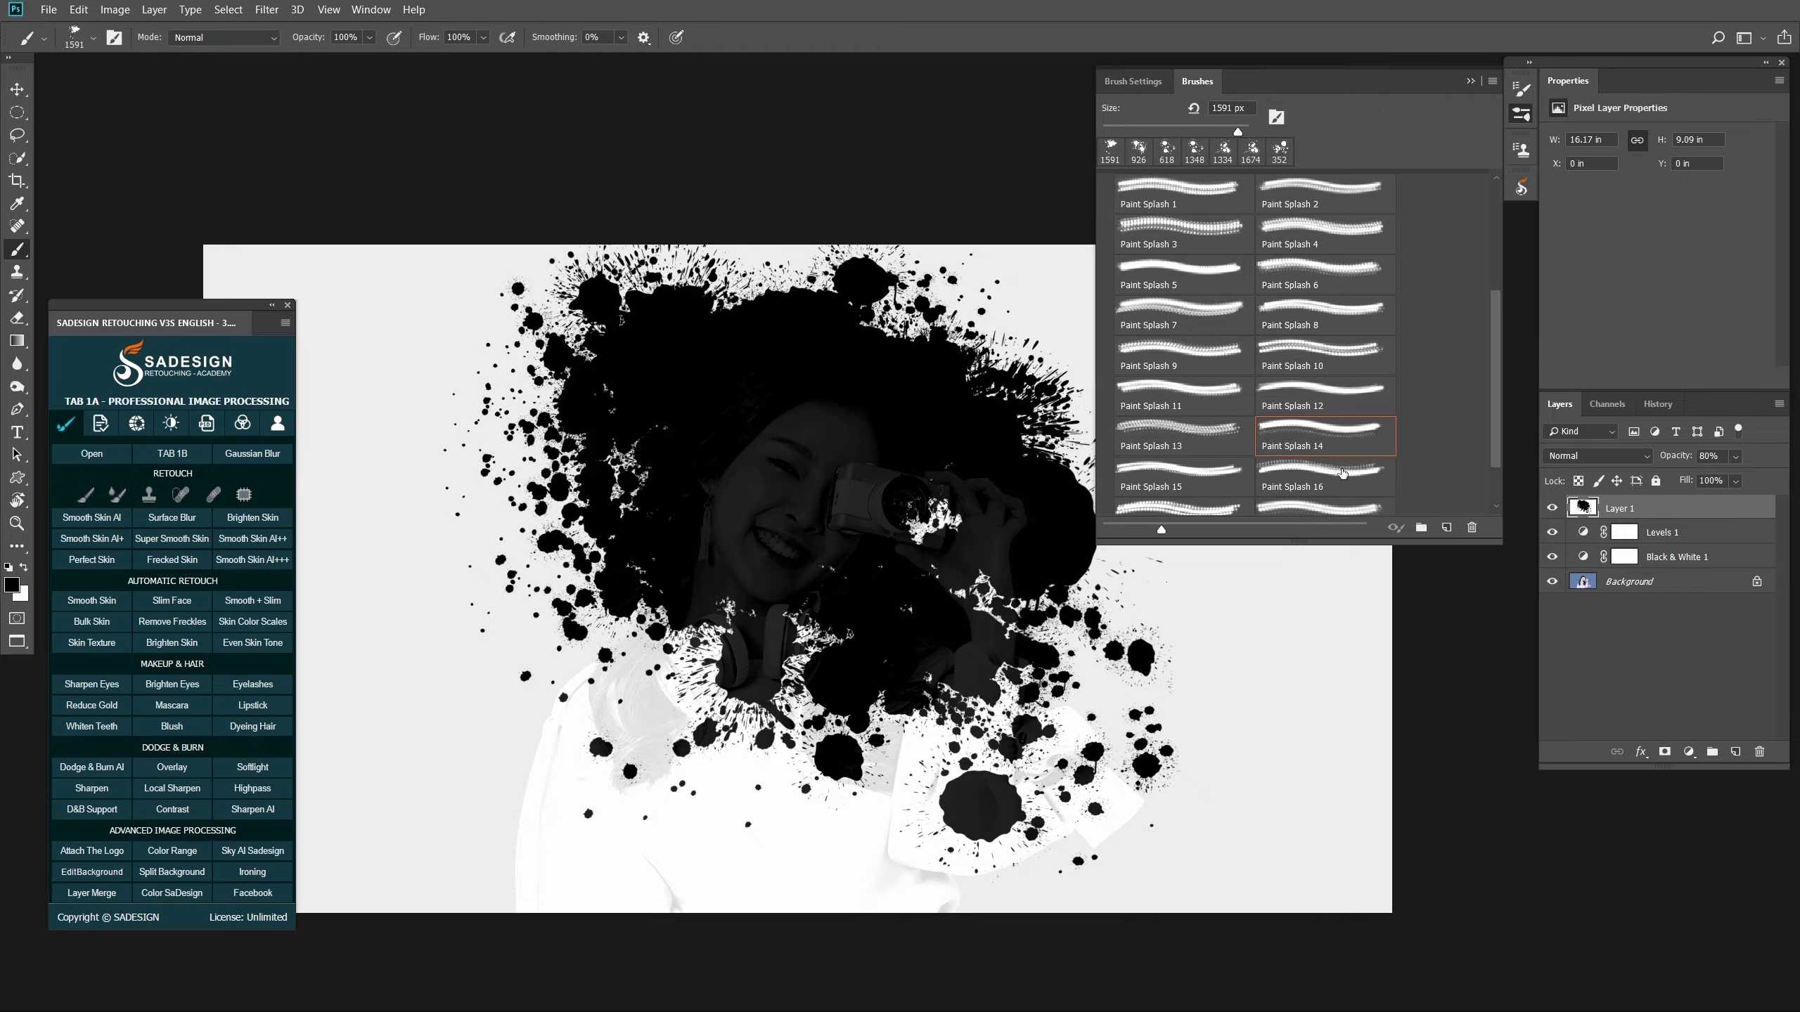
# - Stamp Paint Splash 15 at 2096 px and 1899 px around the neck and headphones, rotating the canvas slightly for the second size
pyautogui.click(1197, 487)
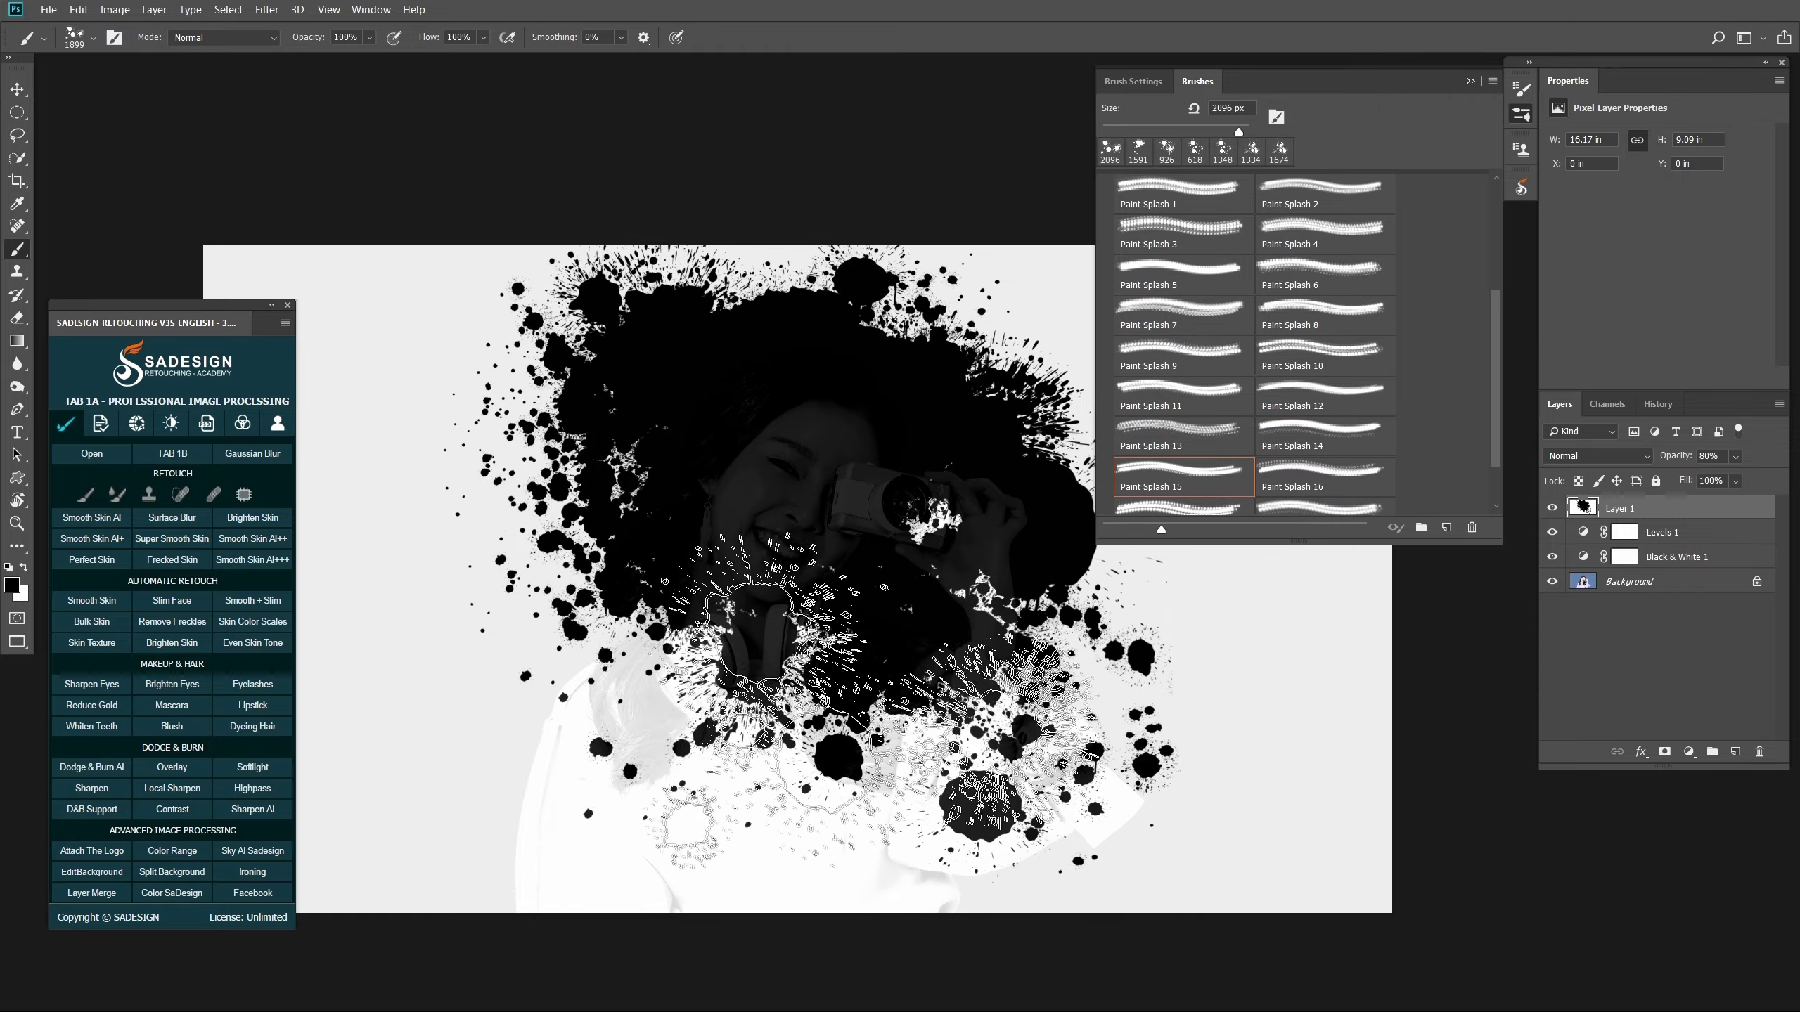
pyautogui.press('r')
pyautogui.moveTo(1018, 681); pyautogui.dragTo(1000, 693)
pyautogui.click(820, 647)
# - Stamp Paint Splash 15 at 581 px over the gap at the camera lens and restore the canvas rotation
pyautogui.moveTo(886, 554); pyautogui.dragTo(759, 553)
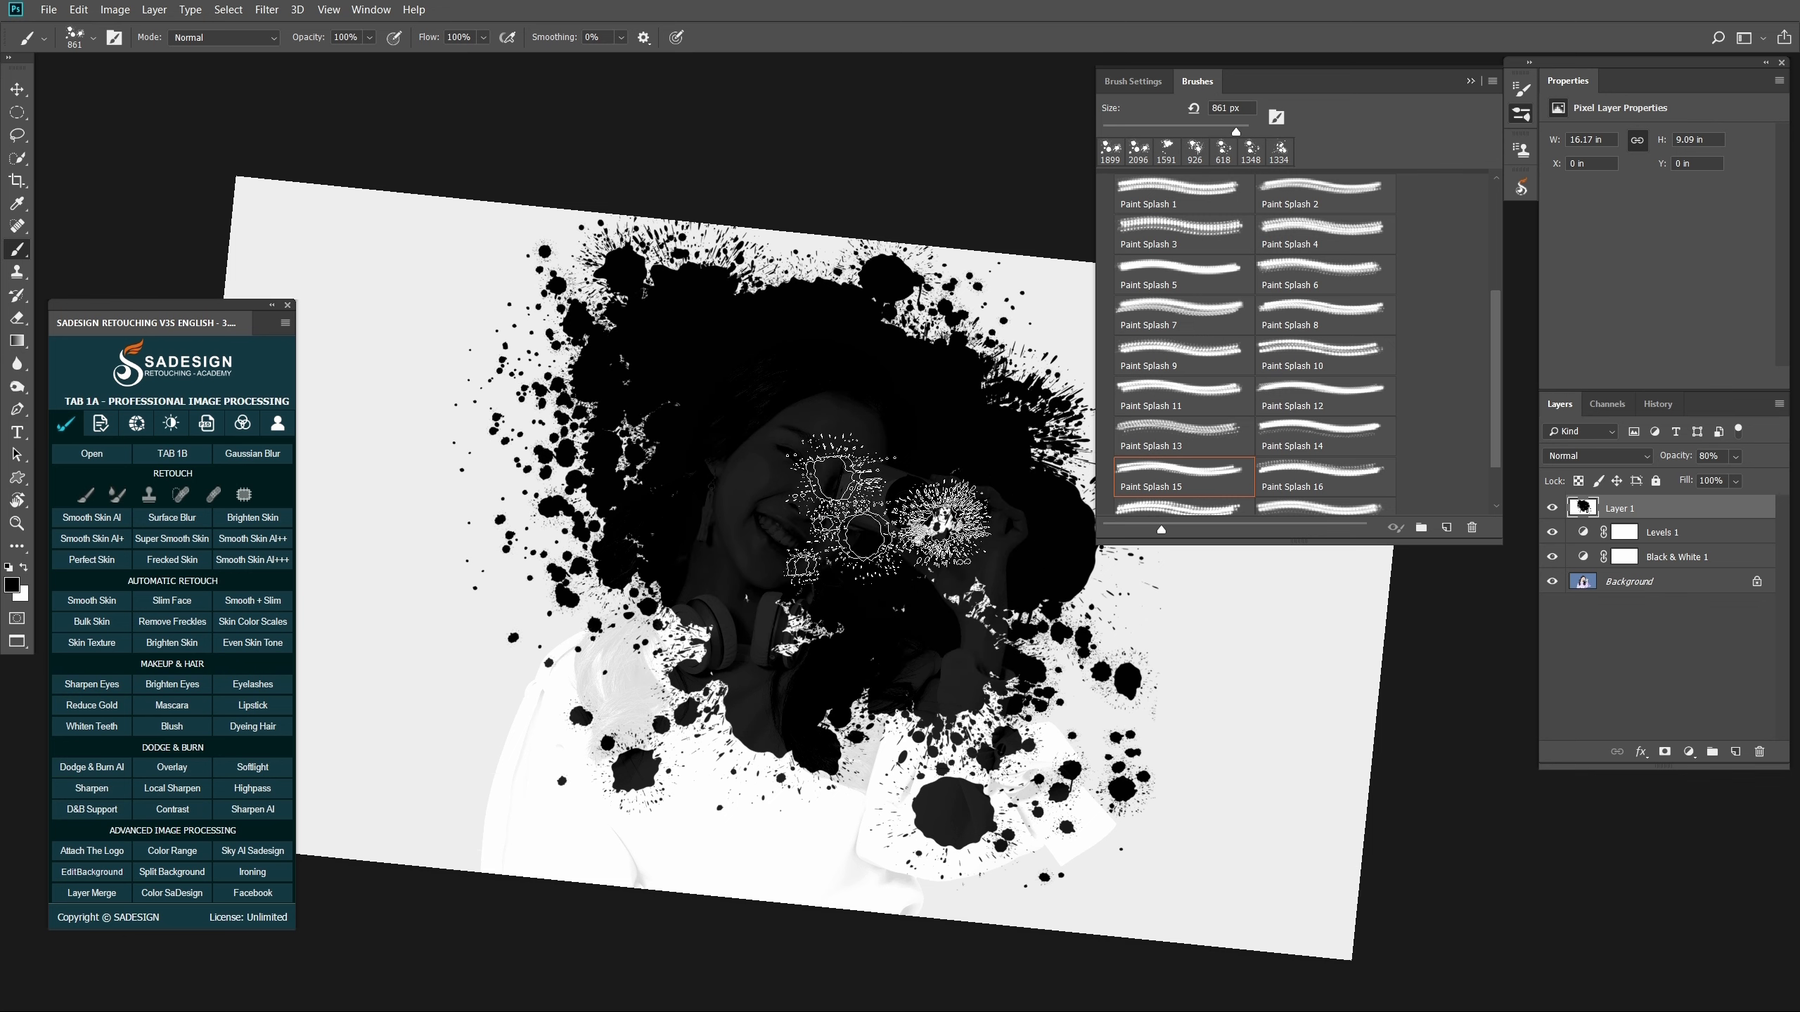
pyautogui.moveTo(888, 509); pyautogui.dragTo(853, 509)
pyautogui.click(934, 515)
pyautogui.press('r')
pyautogui.moveTo(1253, 702)
pyautogui.mouseDown()
pyautogui.moveTo(1278, 652)
pyautogui.moveTo(1272, 672)
pyautogui.mouseUp()
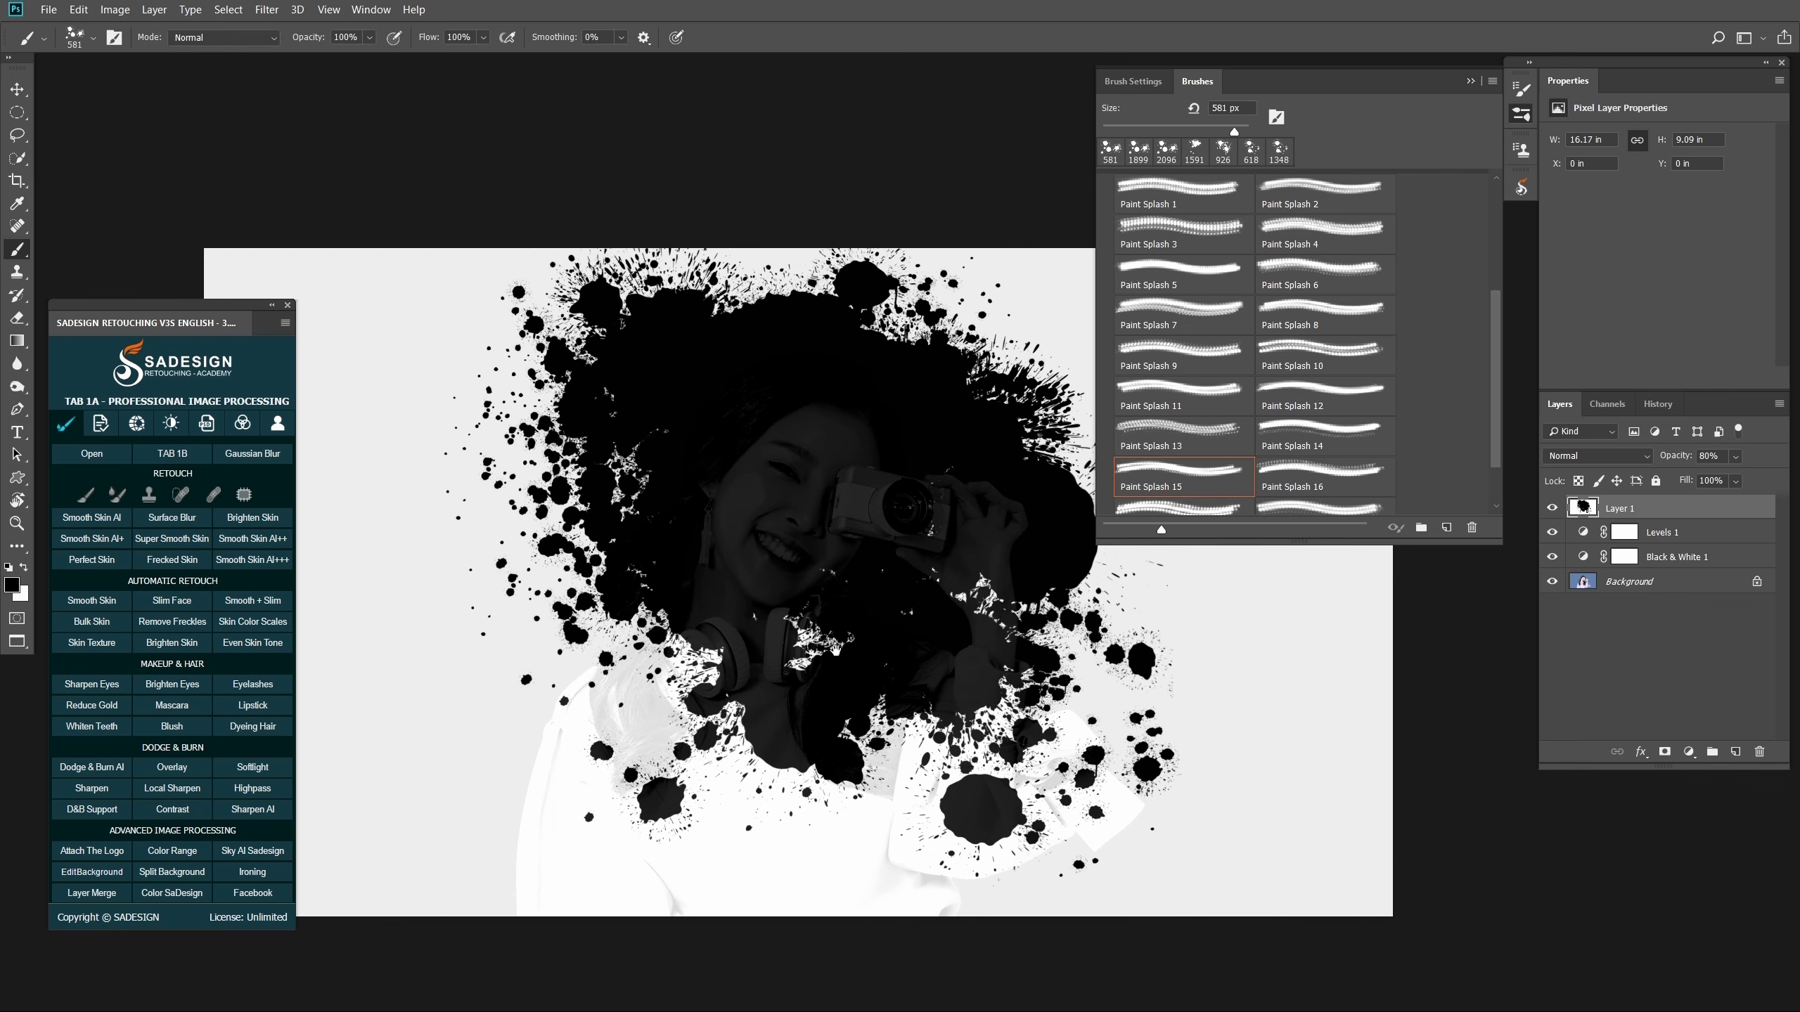
pyautogui.moveTo(836, 651); pyautogui.dragTo(883, 613)
pyautogui.click(1524, 115)
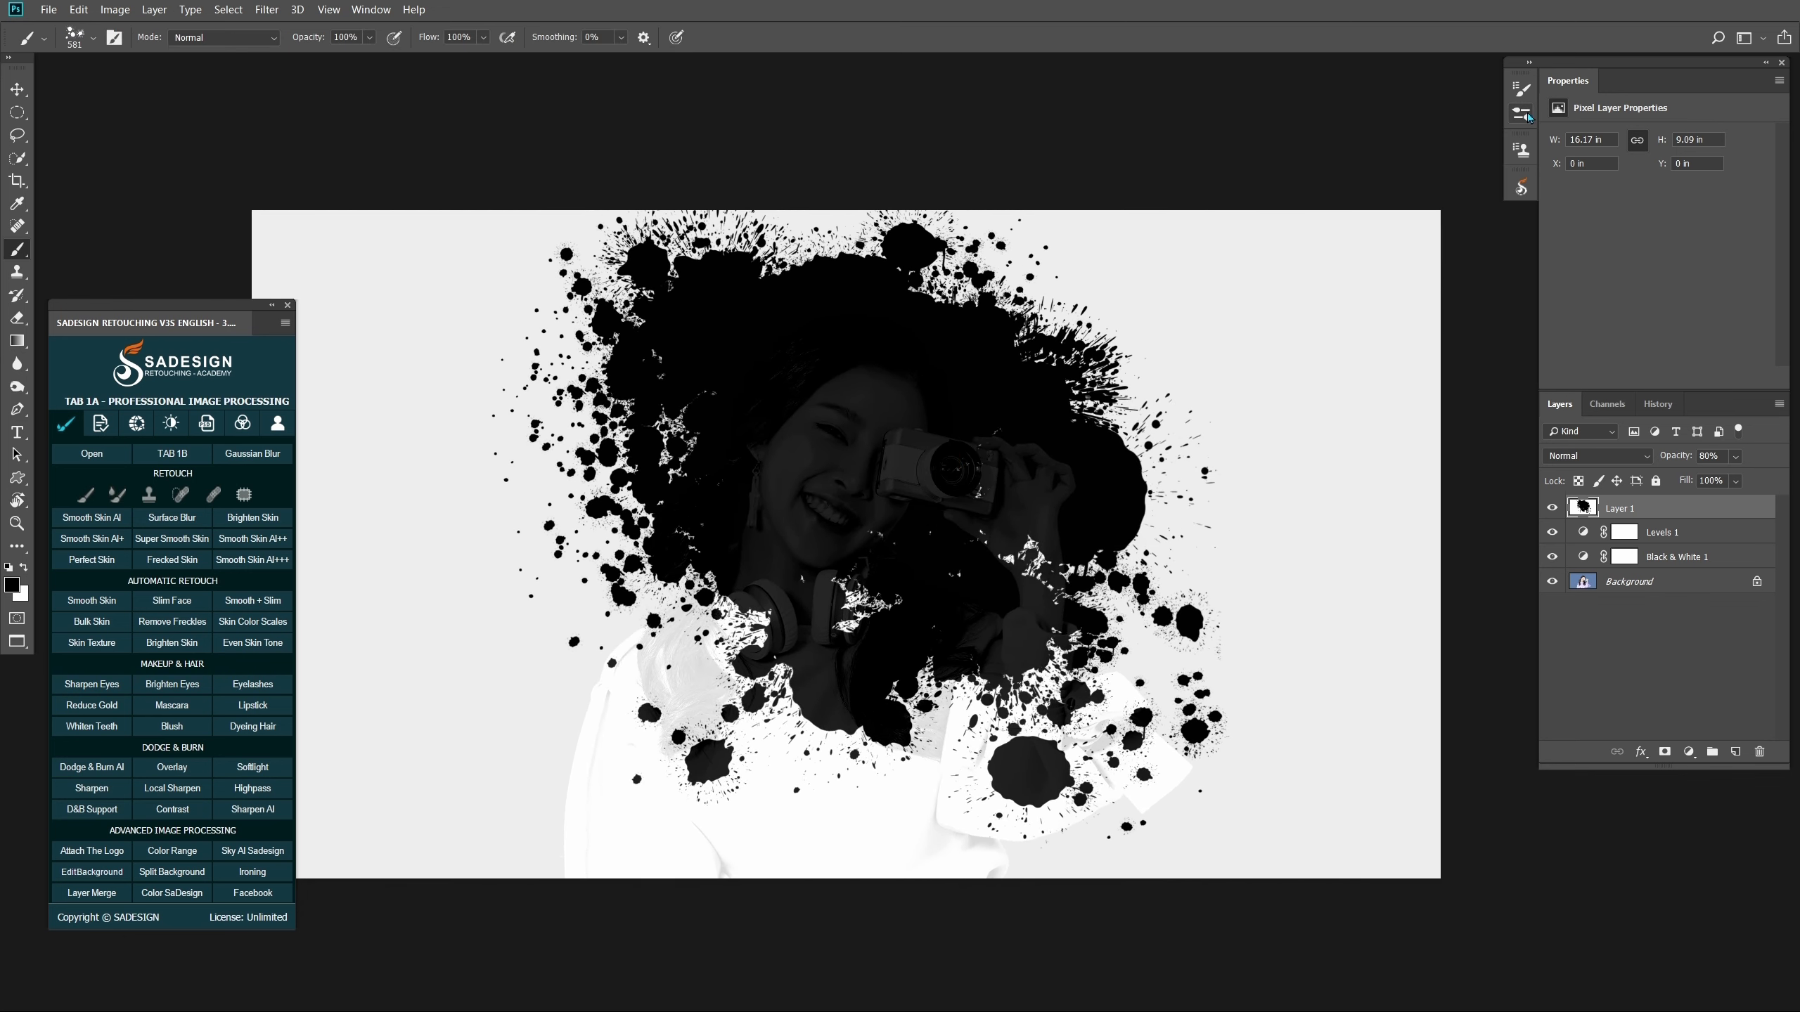
# - Set Layer 1's opacity to 100% and add a new empty layer above it
pyautogui.click(1737, 456)
pyautogui.moveTo(1758, 477); pyautogui.dragTo(1789, 478)
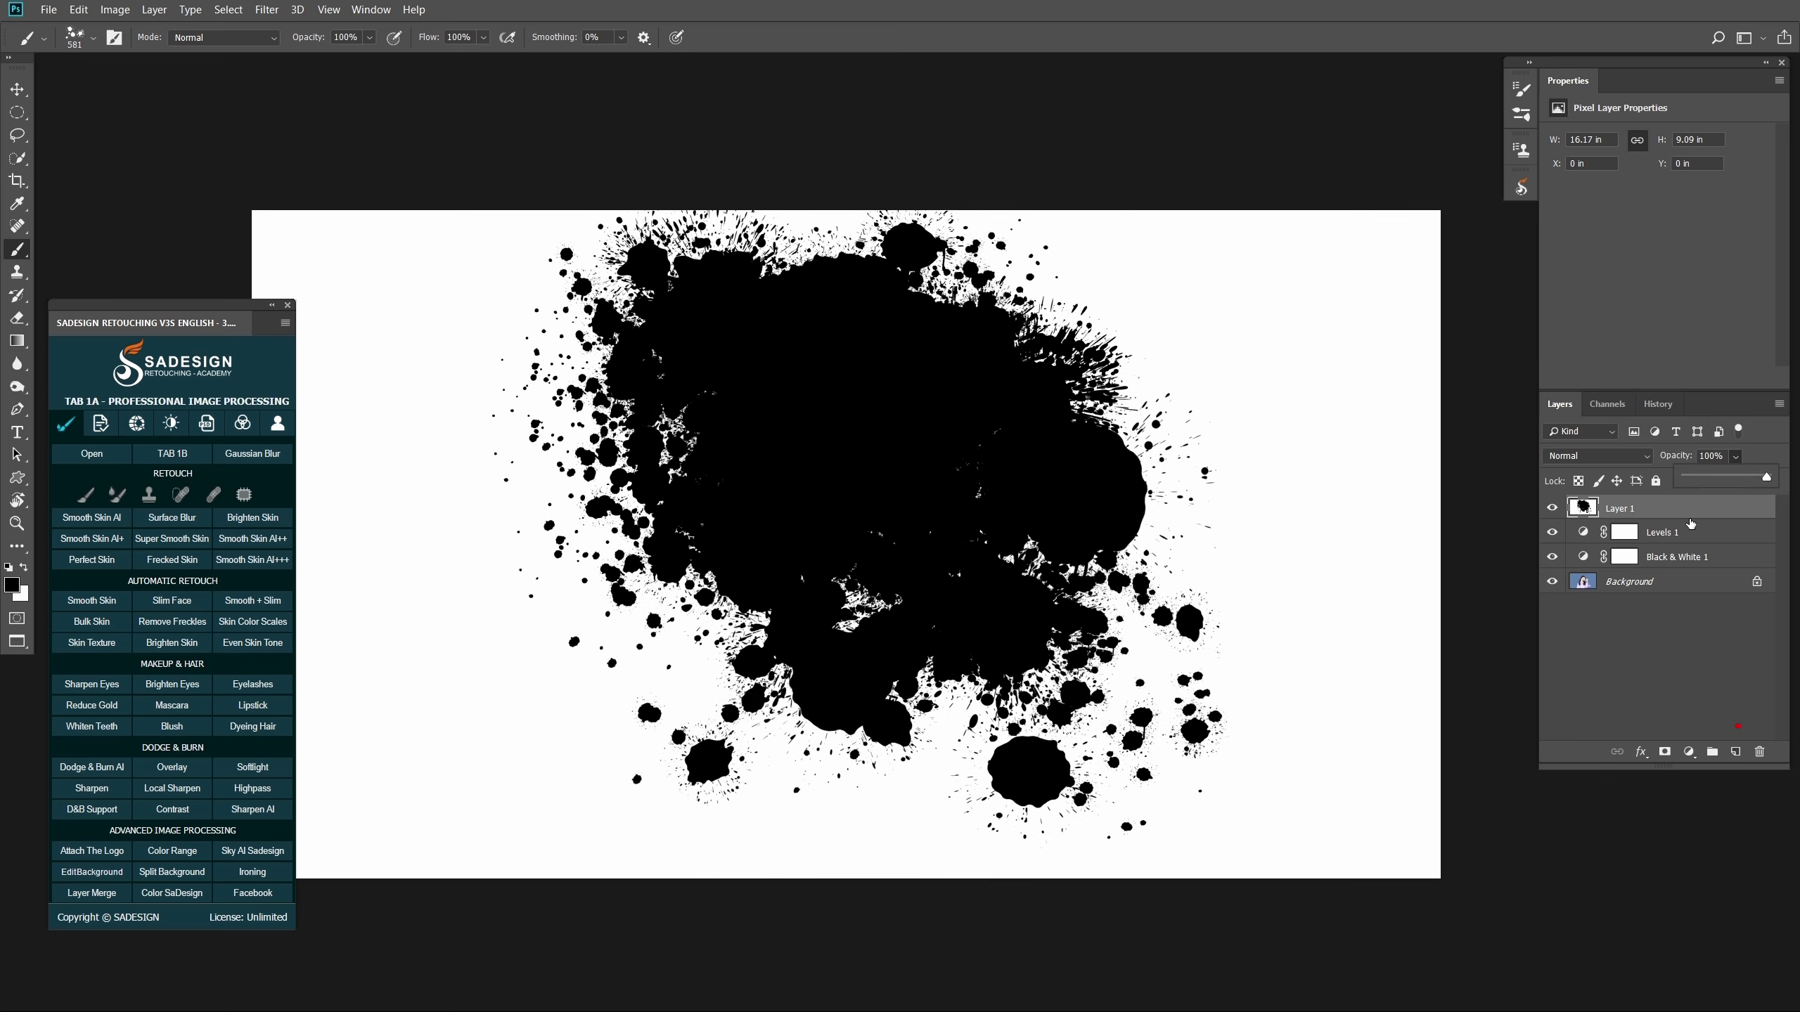
pyautogui.moveTo(1738, 727); pyautogui.dragTo(1733, 777)
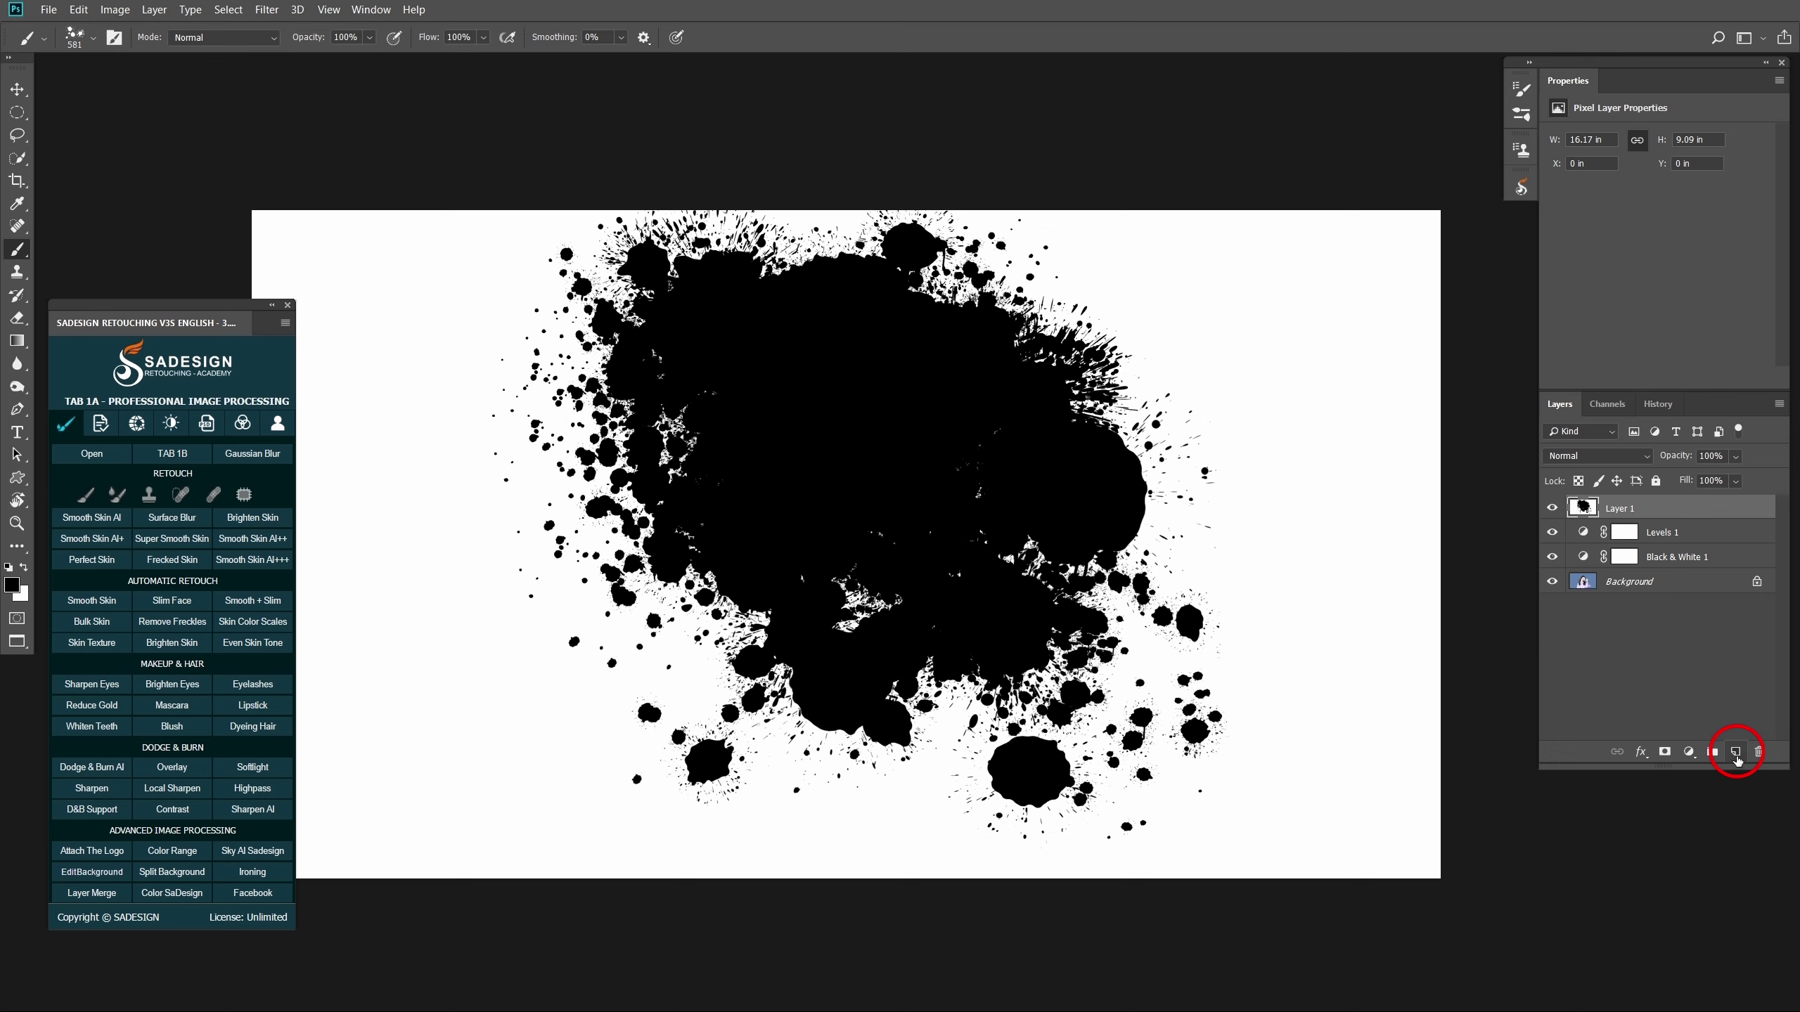
pyautogui.click(1735, 753)
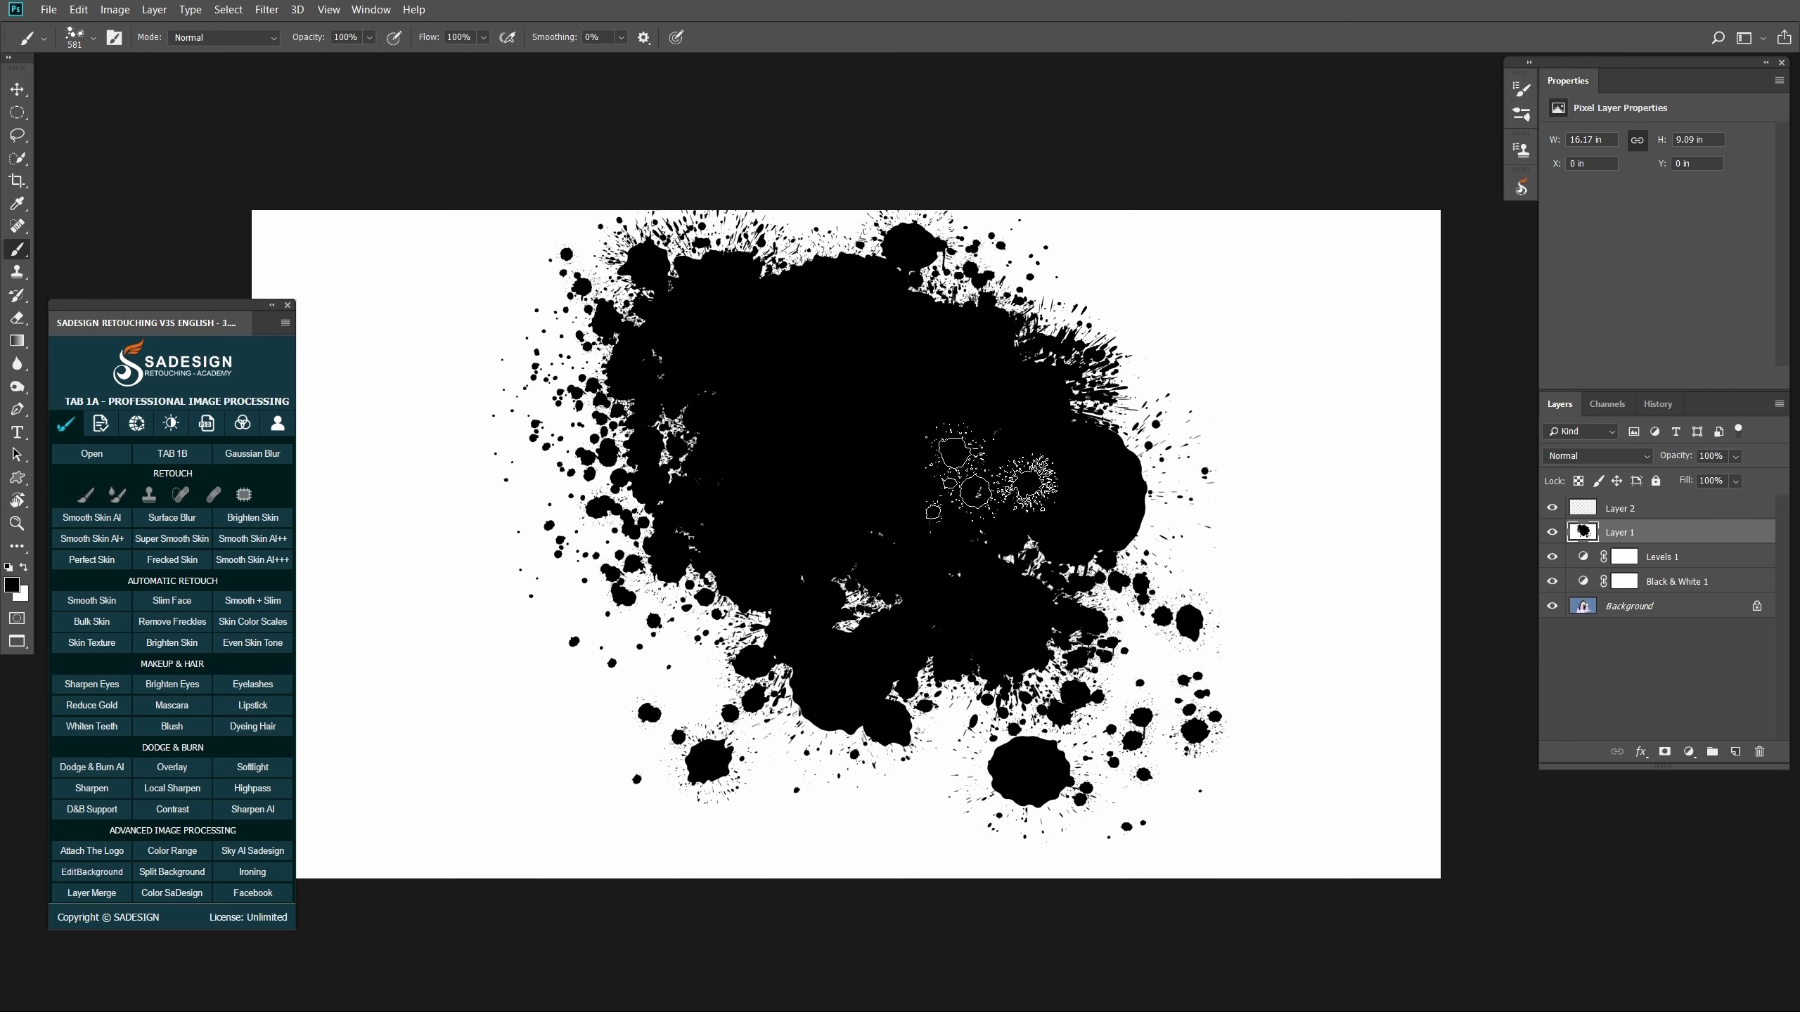
# - Select the black splatter on Layer 1 with Color Range, using Sampled Colors and a fuzziness of 200
pyautogui.click(227, 9)
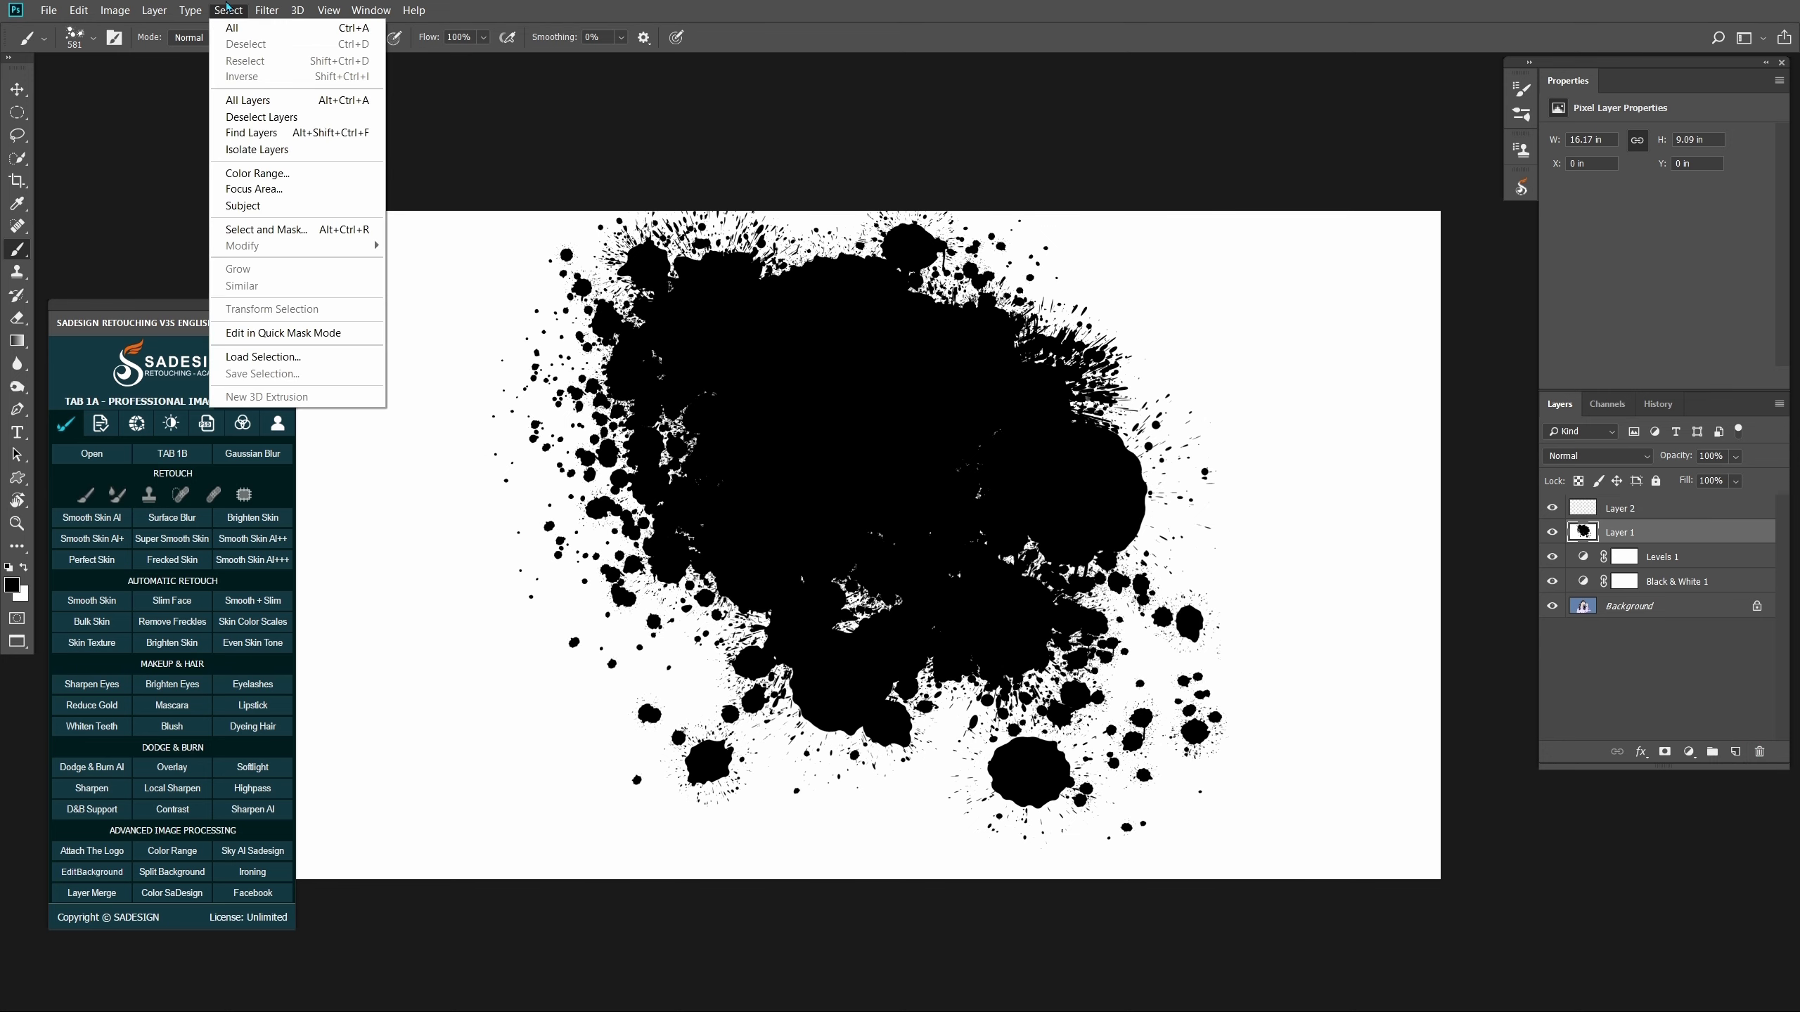
pyautogui.click(343, 175)
pyautogui.click(978, 222)
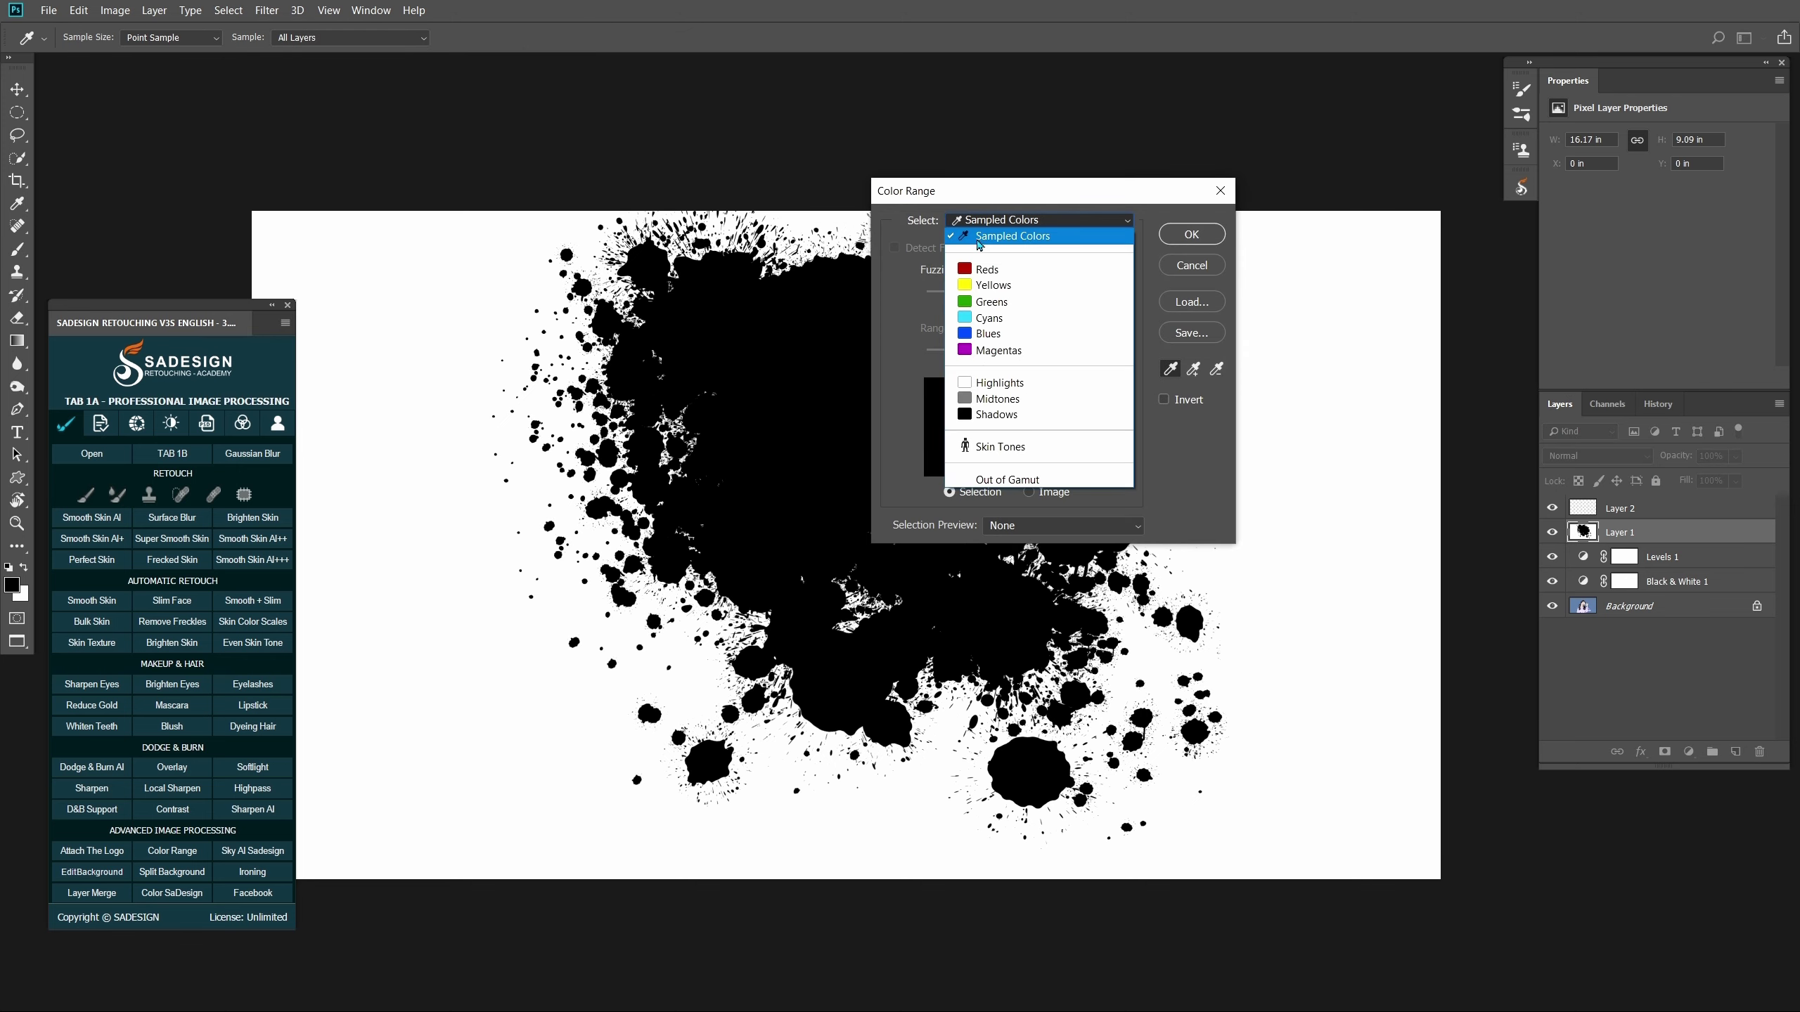
pyautogui.click(980, 241)
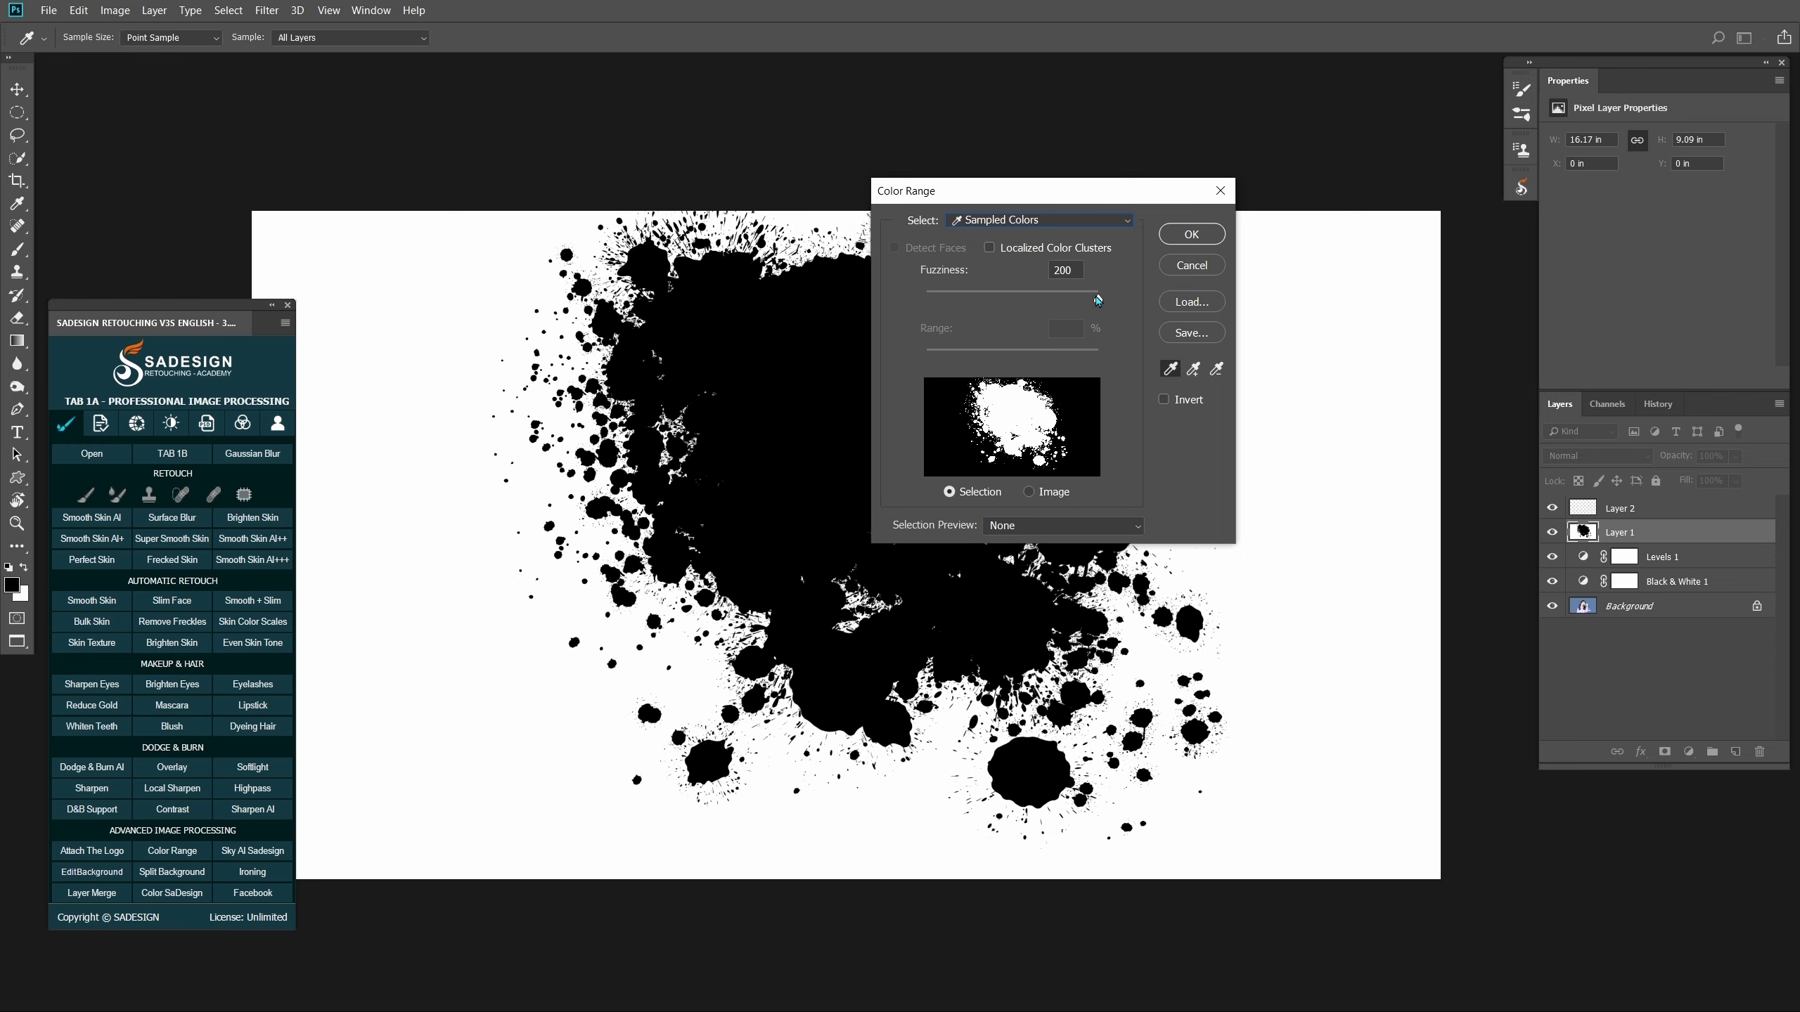
pyautogui.moveTo(1097, 301); pyautogui.dragTo(1110, 307)
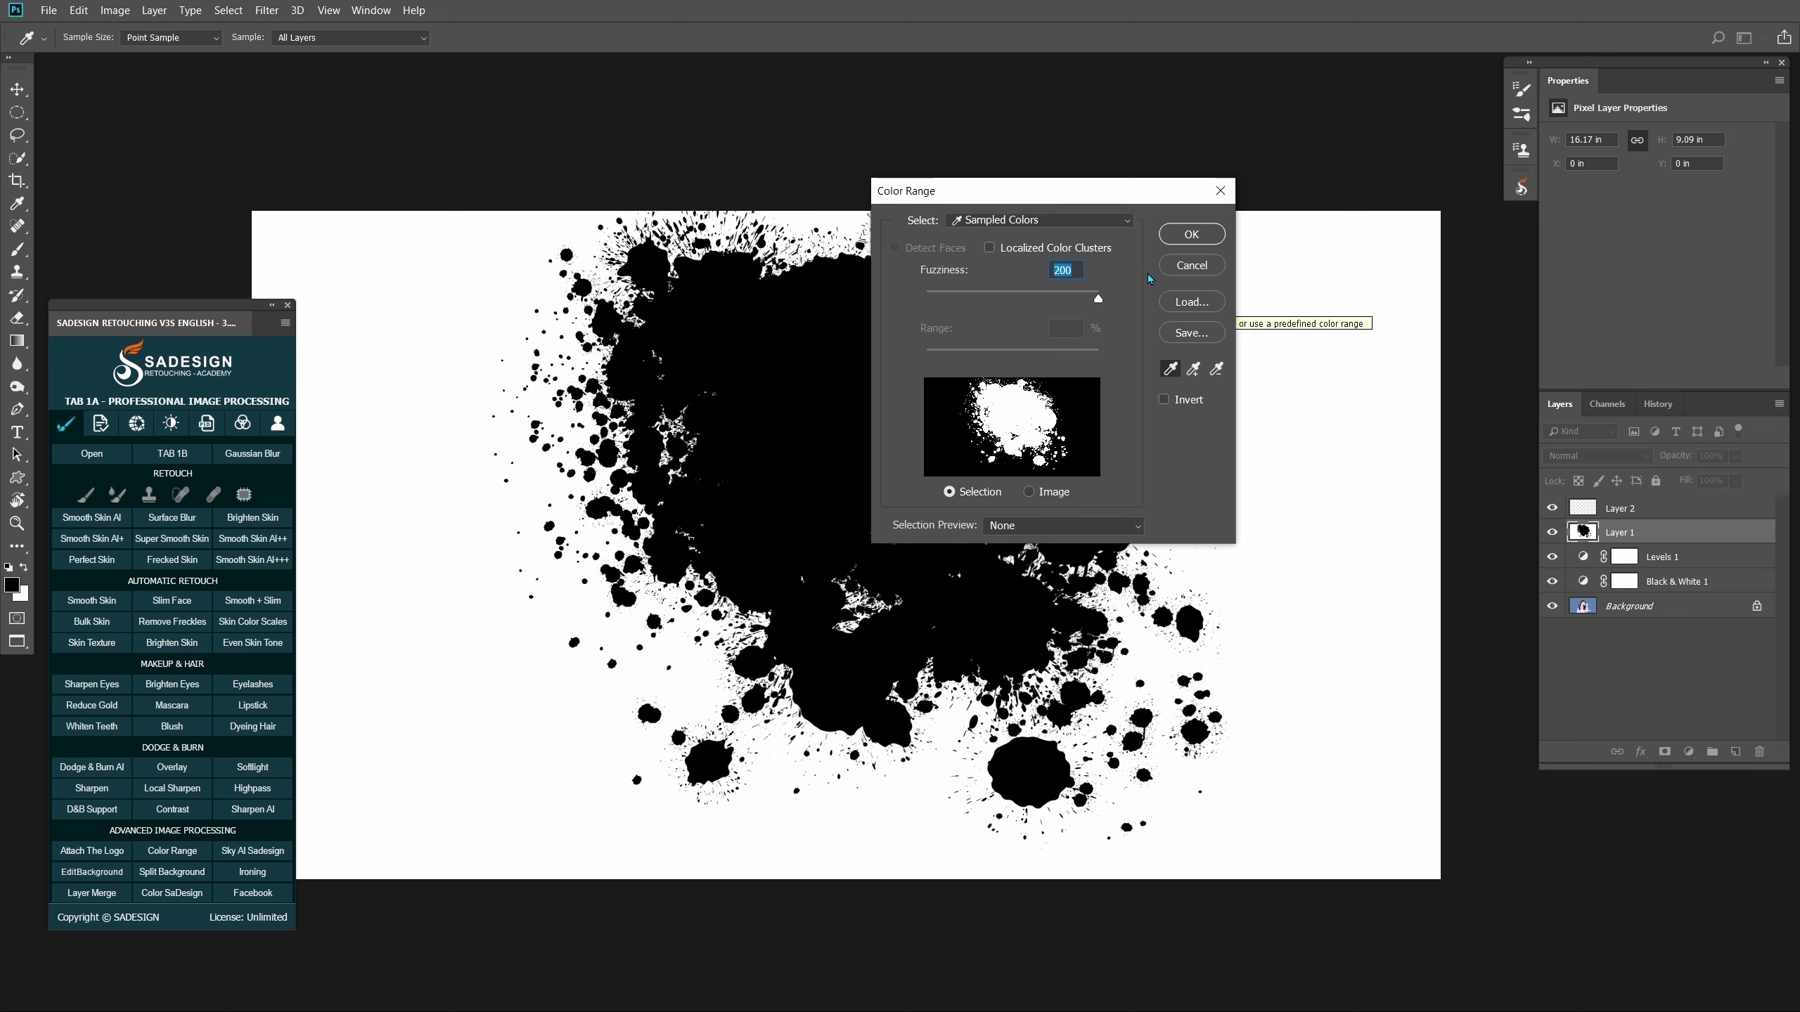
pyautogui.click(1193, 237)
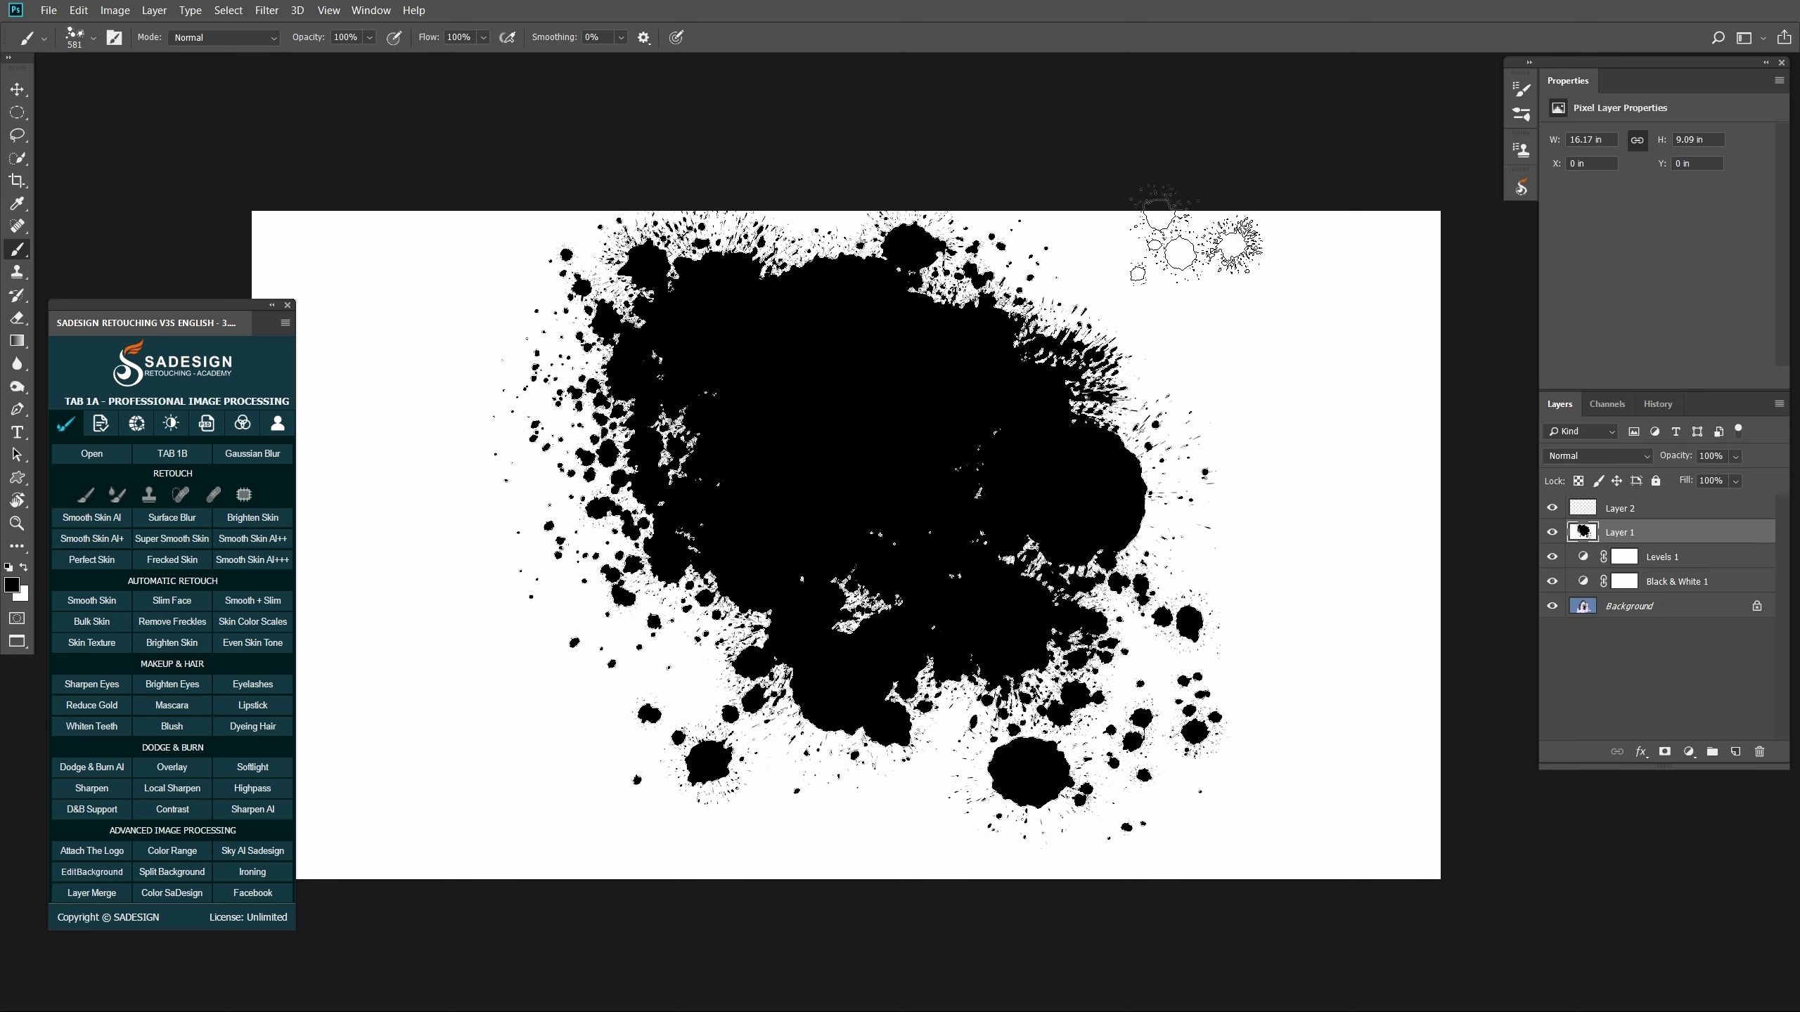
# - On Layer 2, invert the selection, fill it with the white background color and deselect
pyautogui.click(1612, 510)
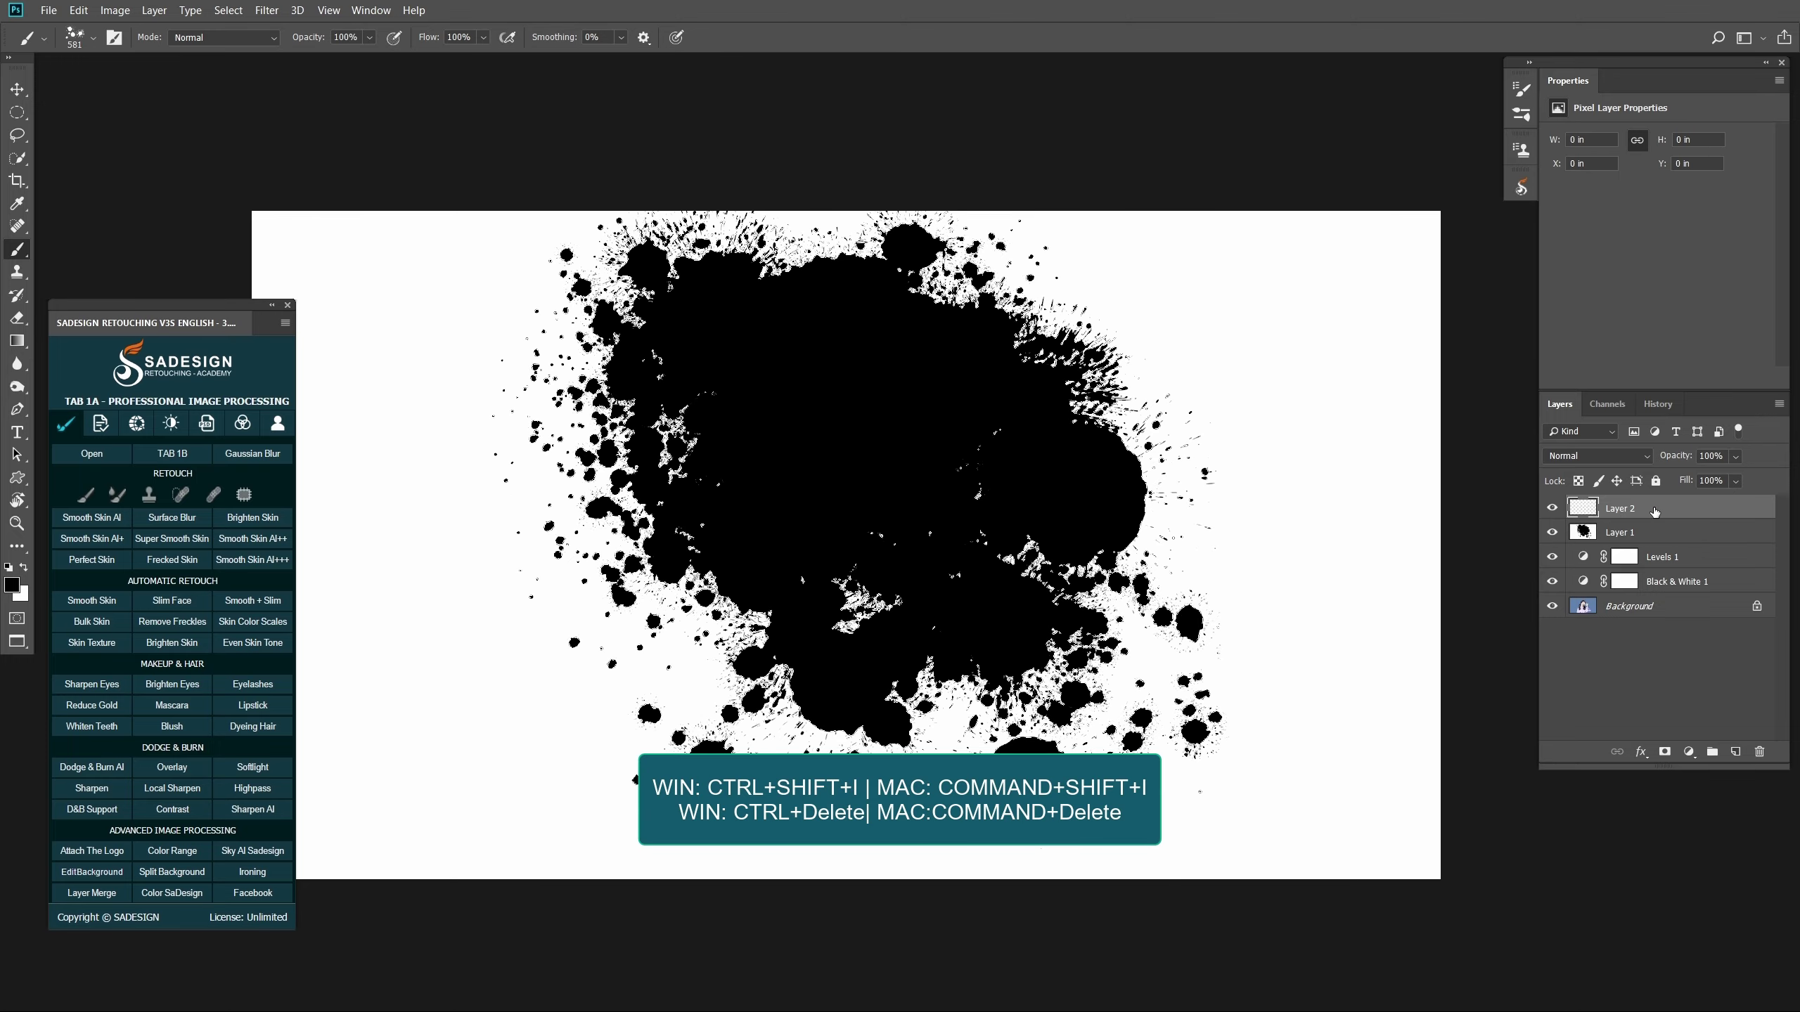
pyautogui.hotkey('ctrl', 'shift', 'i')
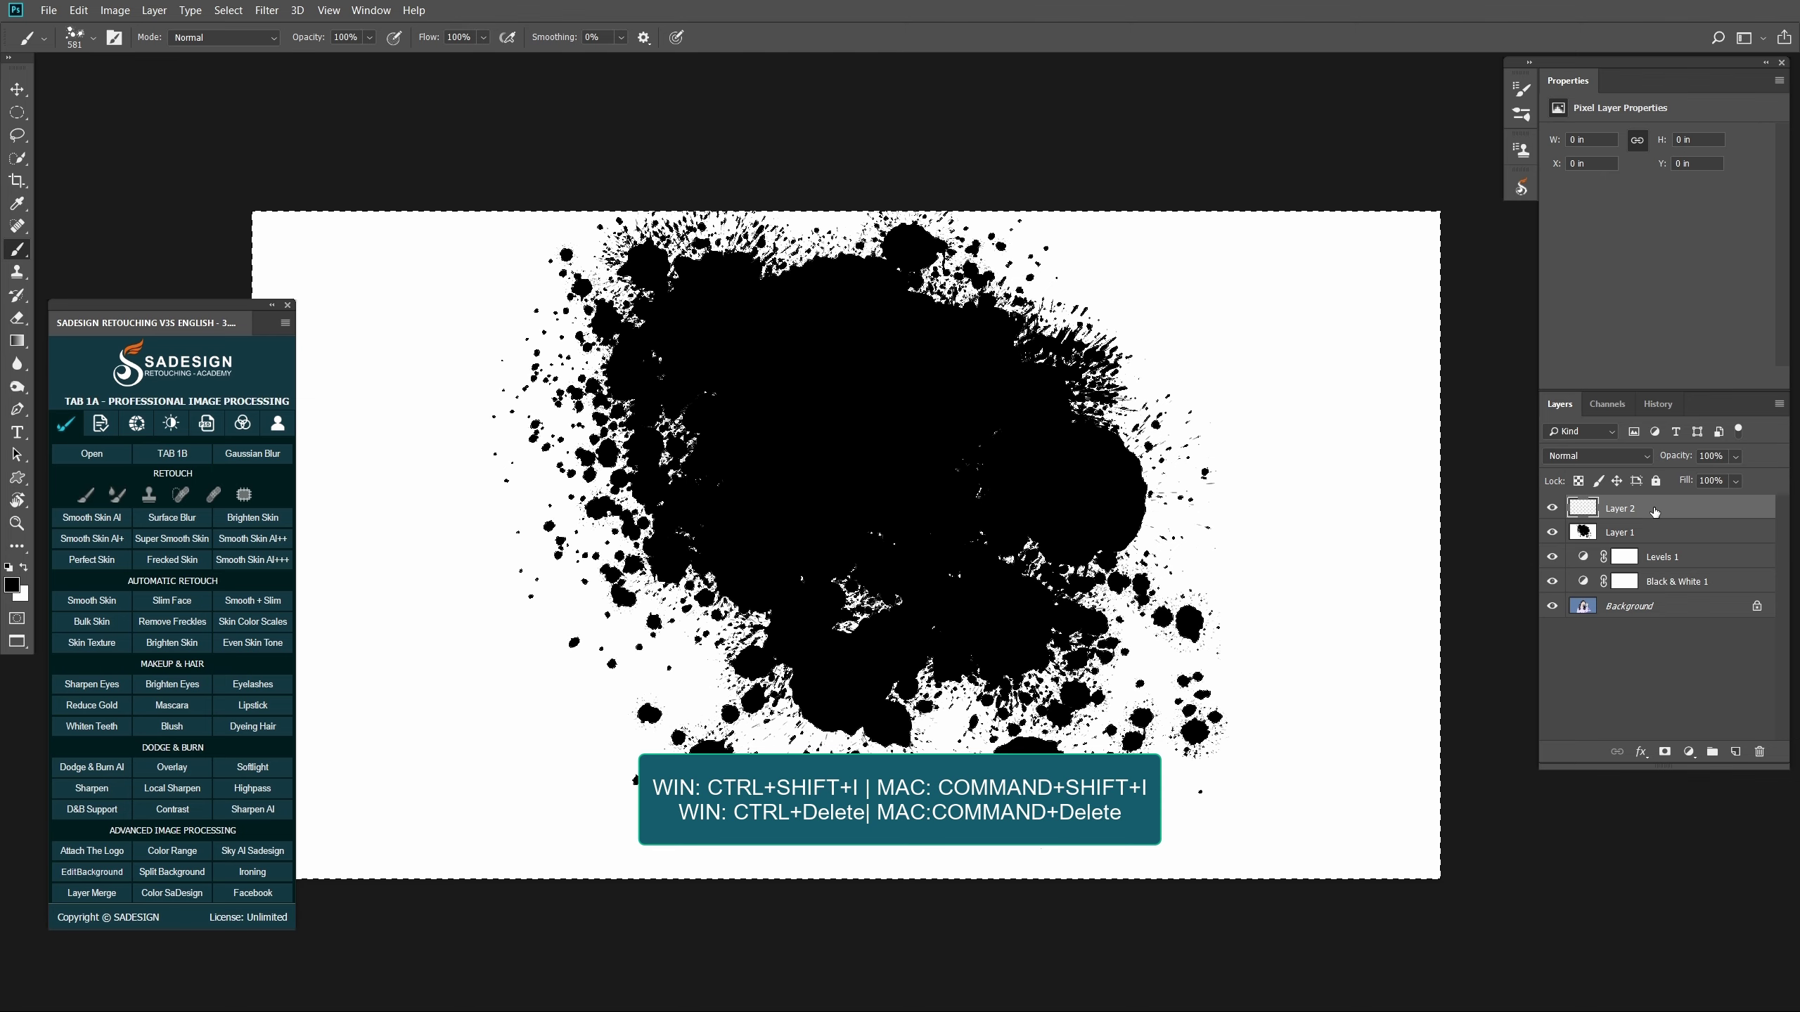
pyautogui.hotkey('ctrl', 'Delete')
pyautogui.hotkey('ctrl', 'd')
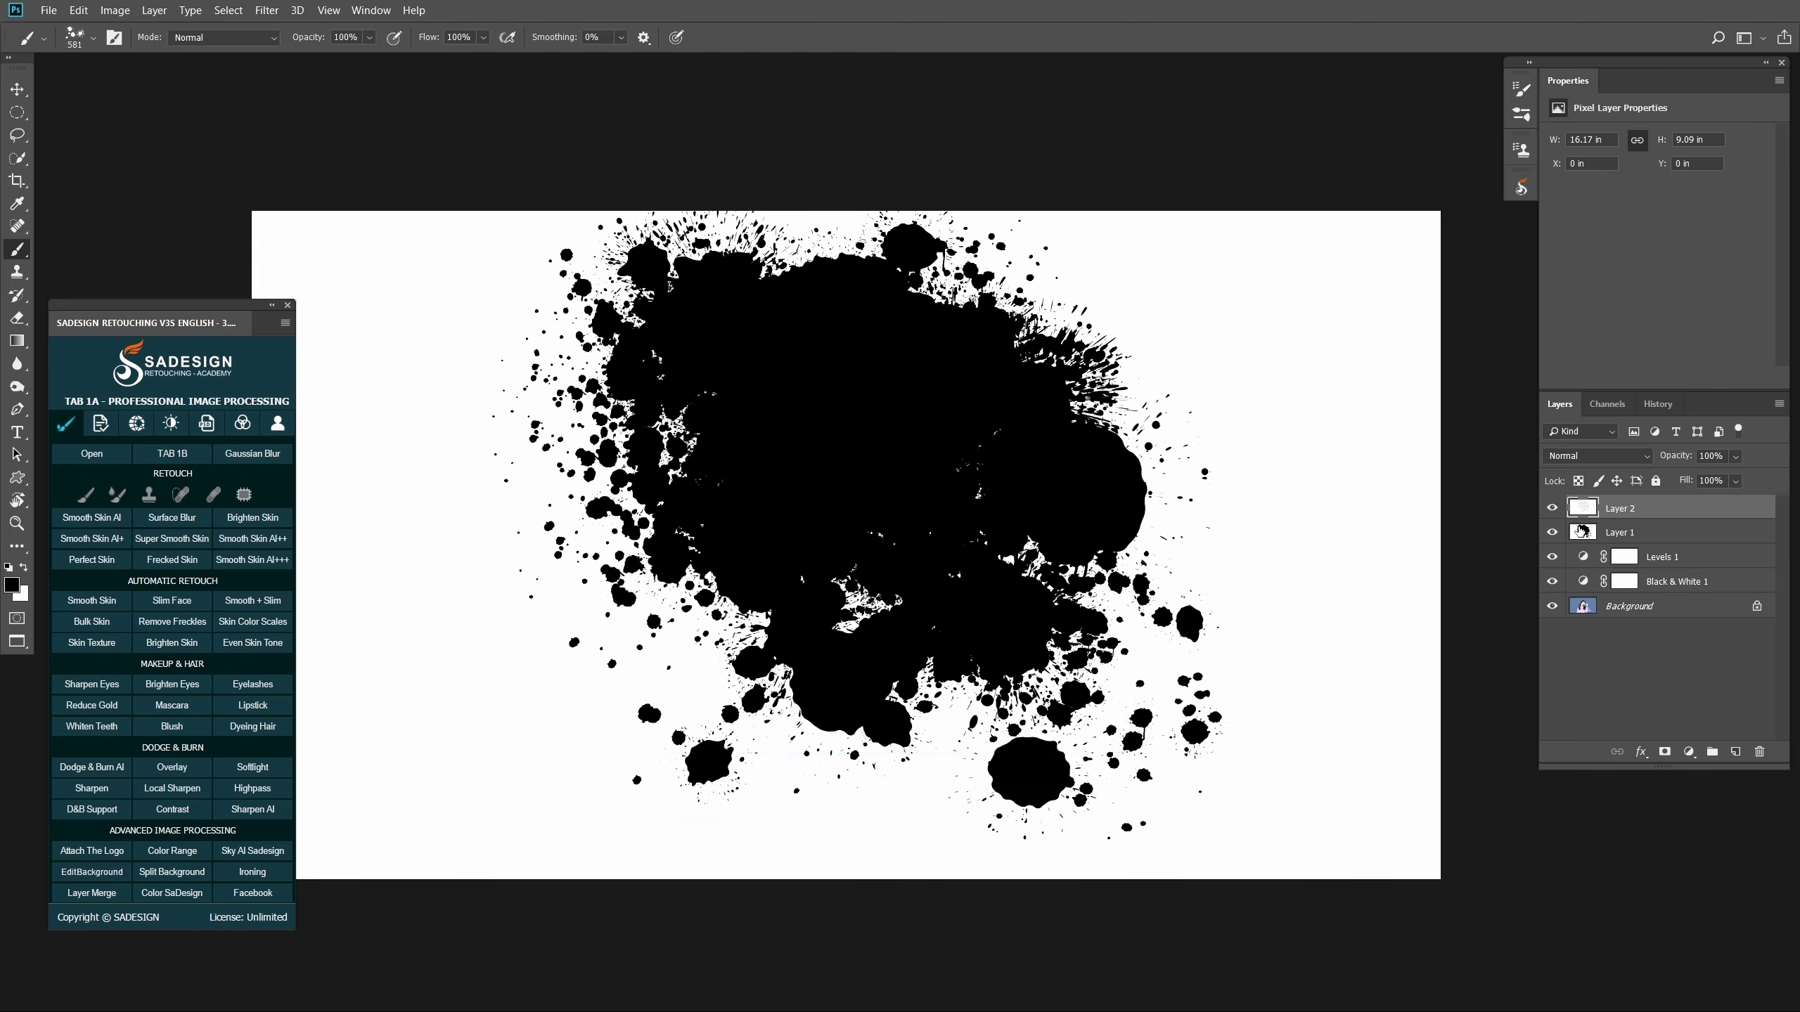
# - Hide the original splatter layer, Layer 1, and delete it
pyautogui.click(1551, 533)
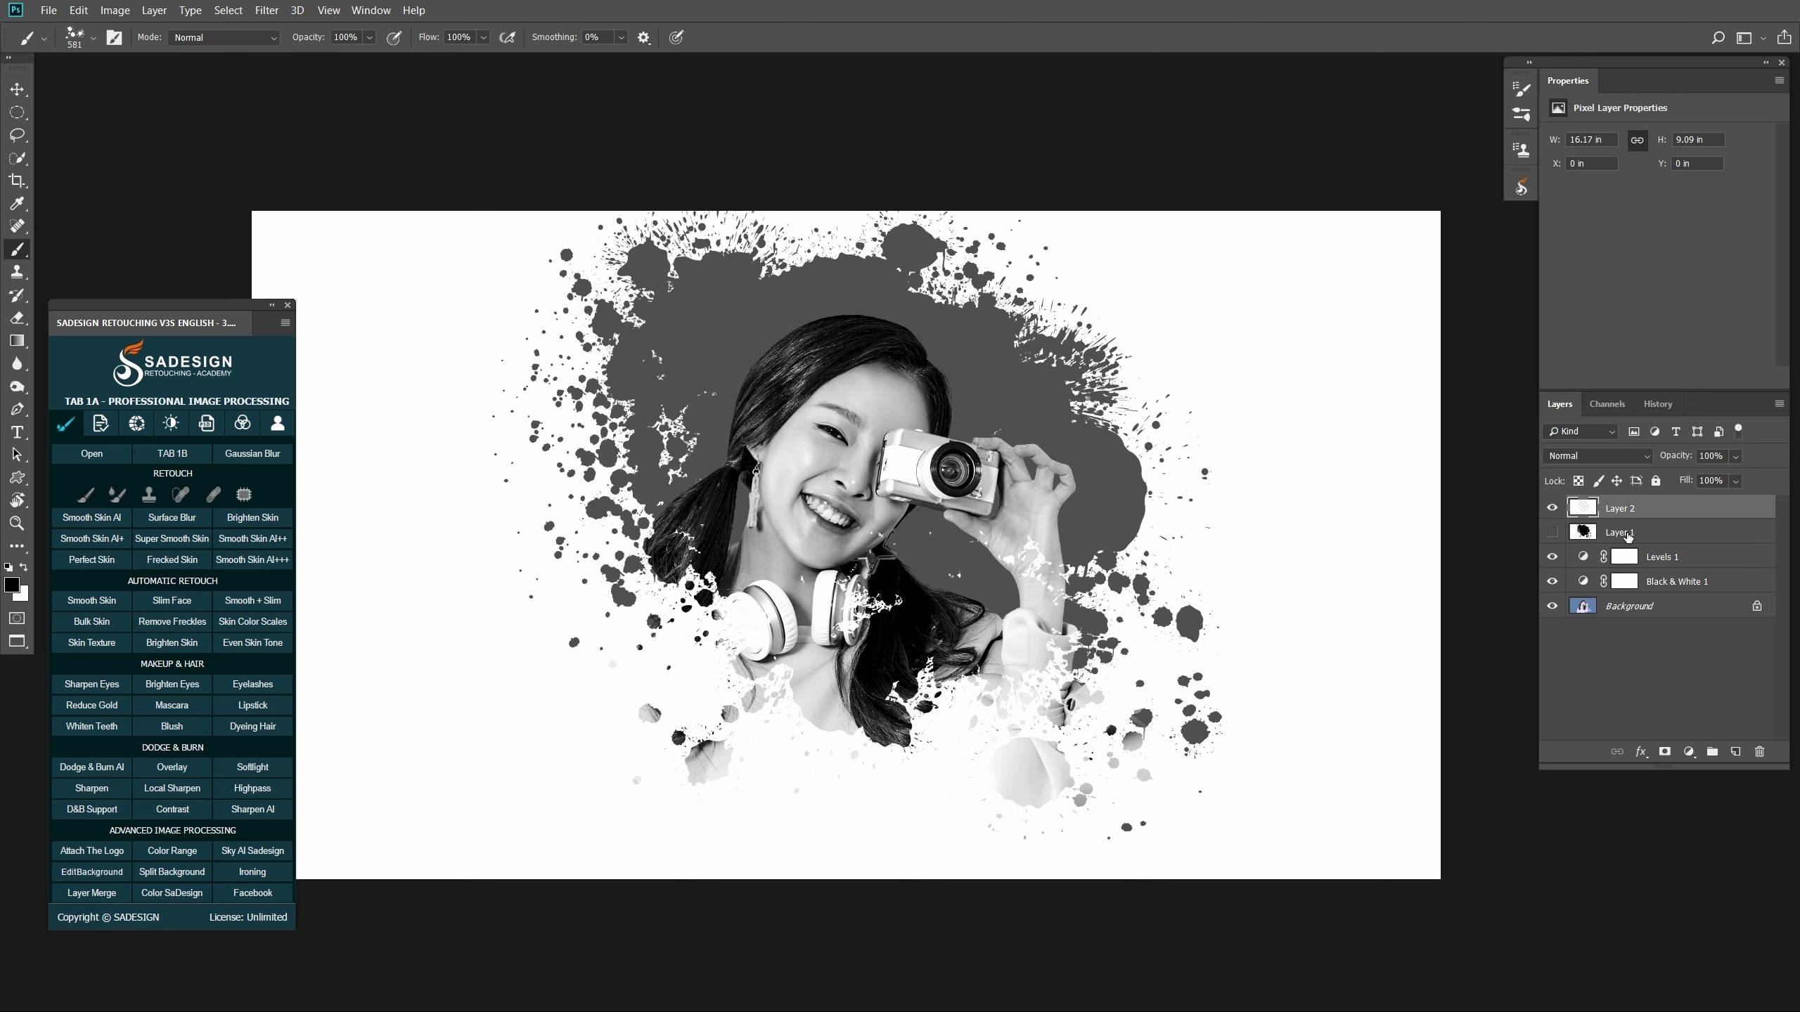
pyautogui.click(1628, 536)
pyautogui.press('Delete')
# - Enlarge Layer 2 to about 104.5% toward the lower left with Free Transform and nudge it slightly to the right
pyautogui.click(1628, 511)
pyautogui.hotkey('ctrl', 't')
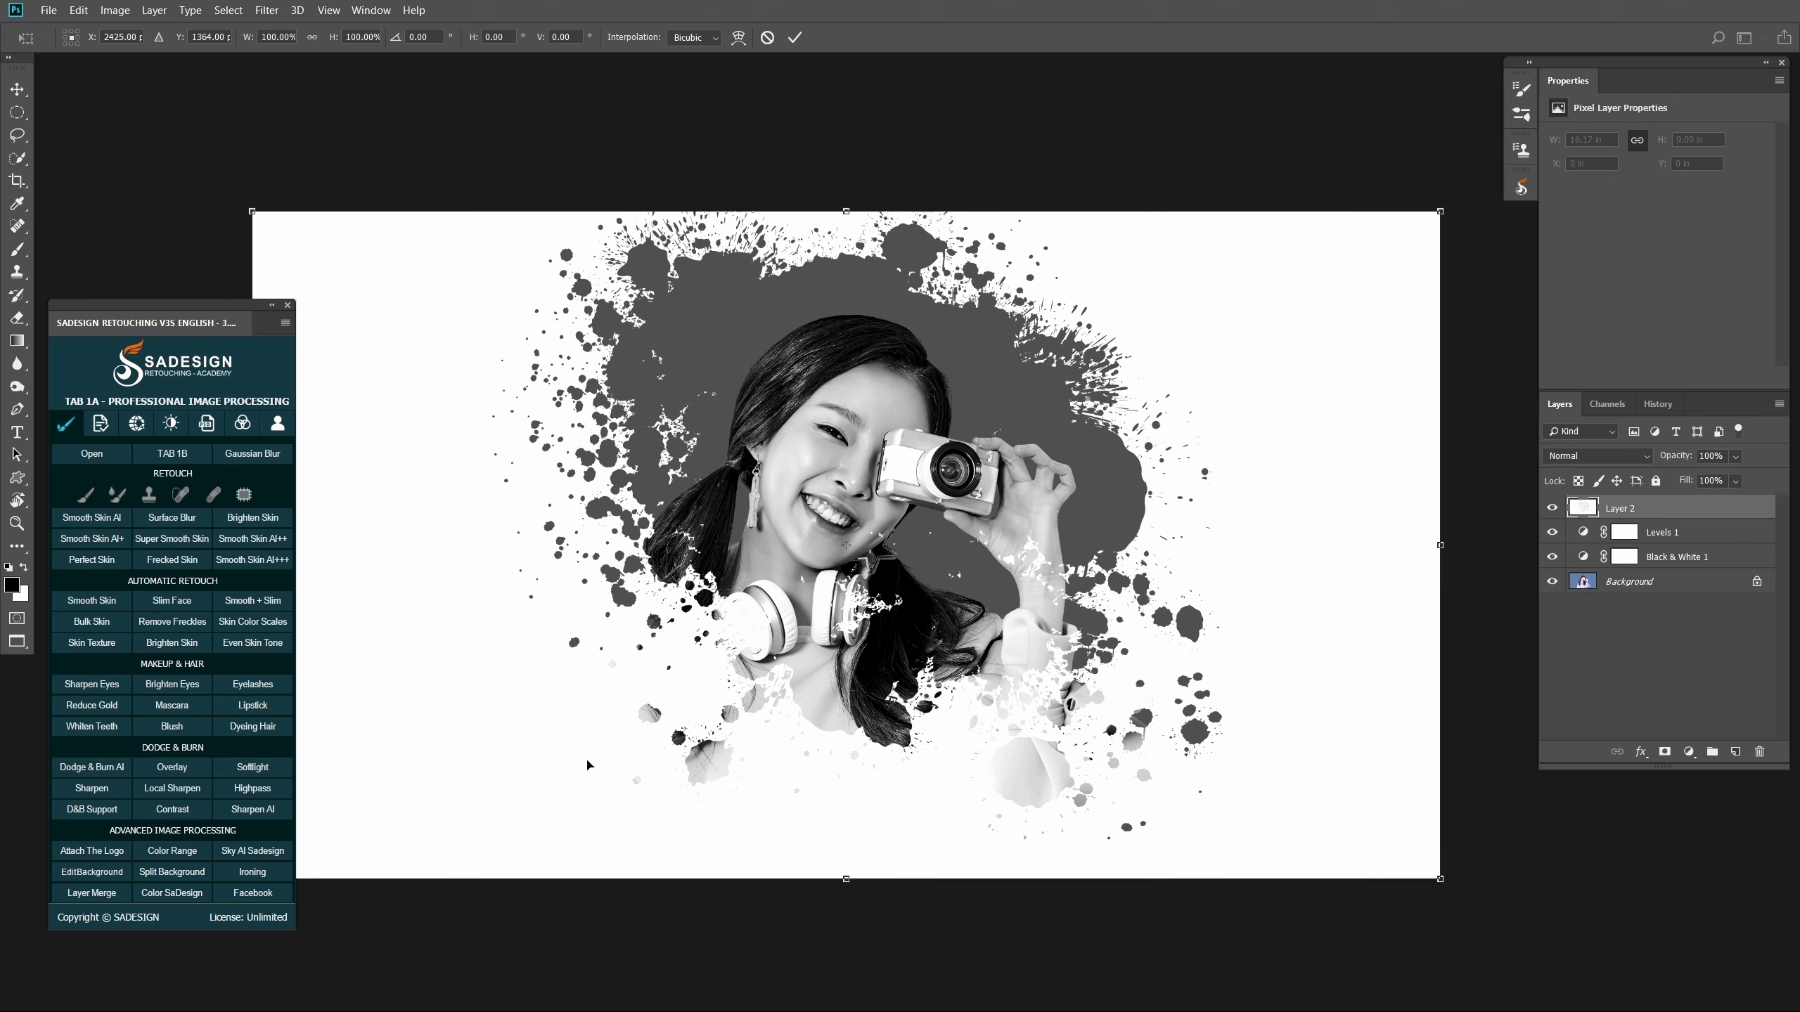
pyautogui.moveTo(527, 761); pyautogui.dragTo(595, 712)
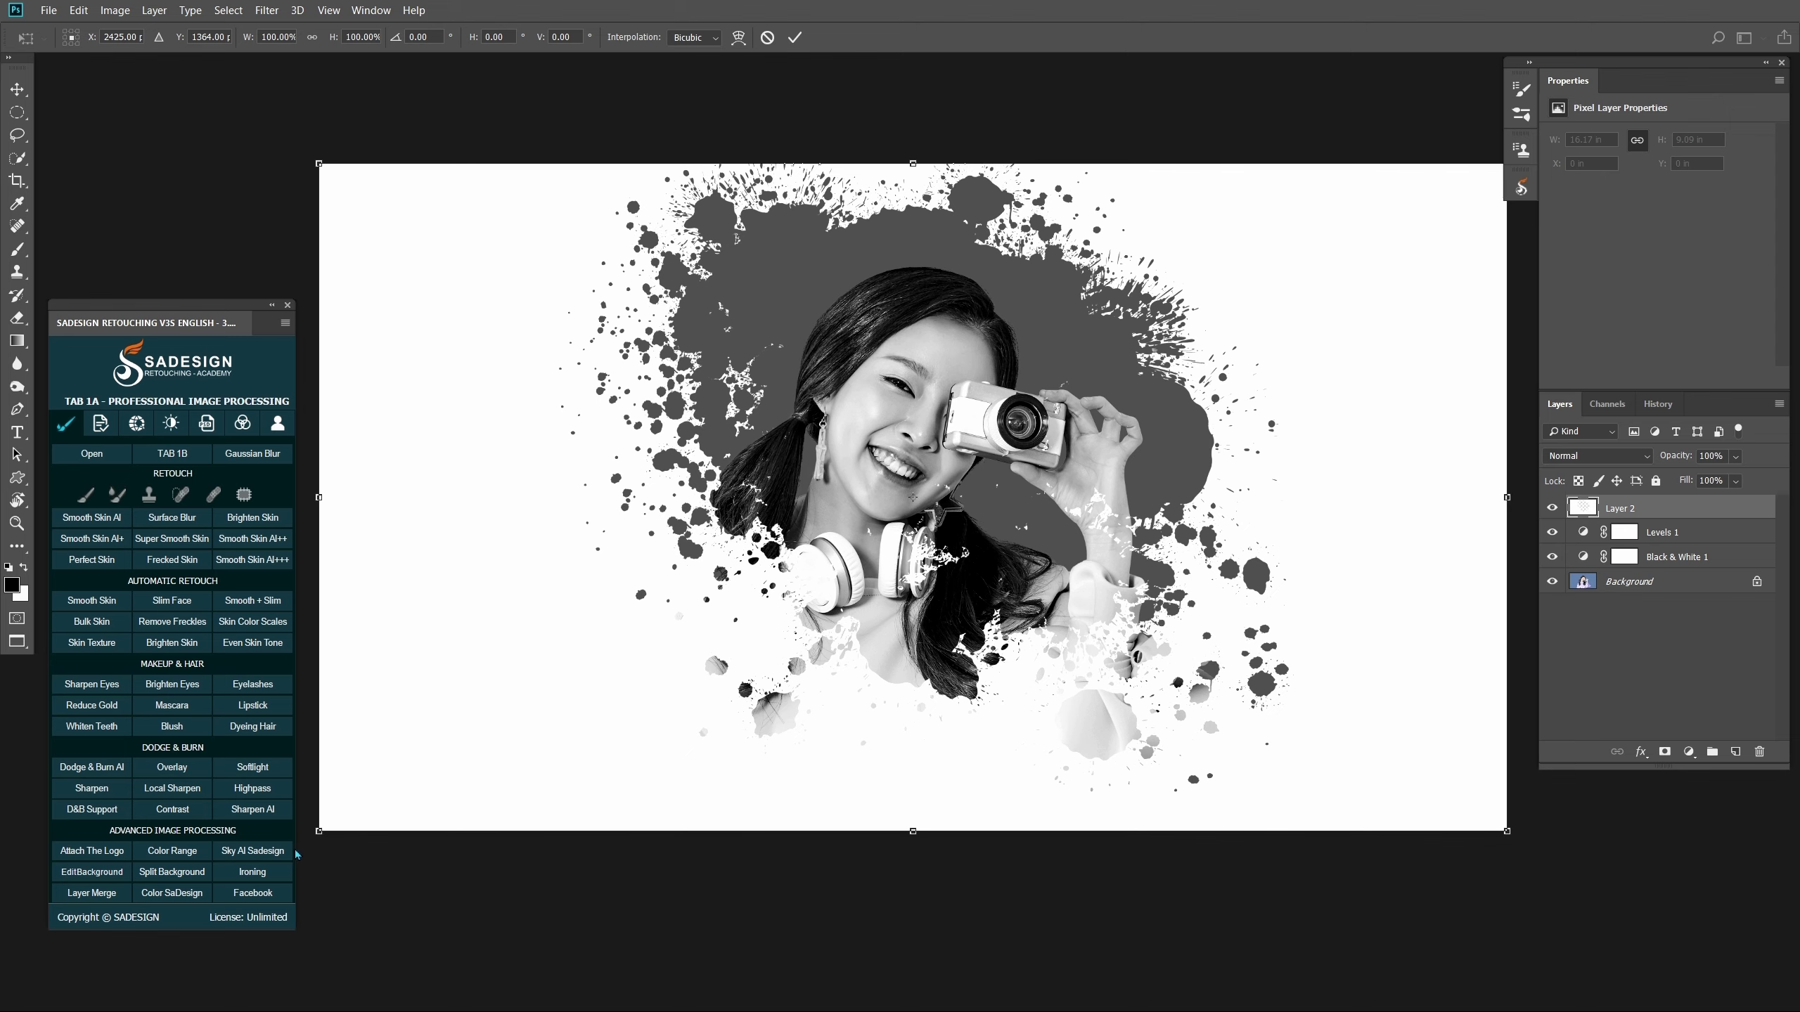
pyautogui.moveTo(319, 830); pyautogui.dragTo(267, 860)
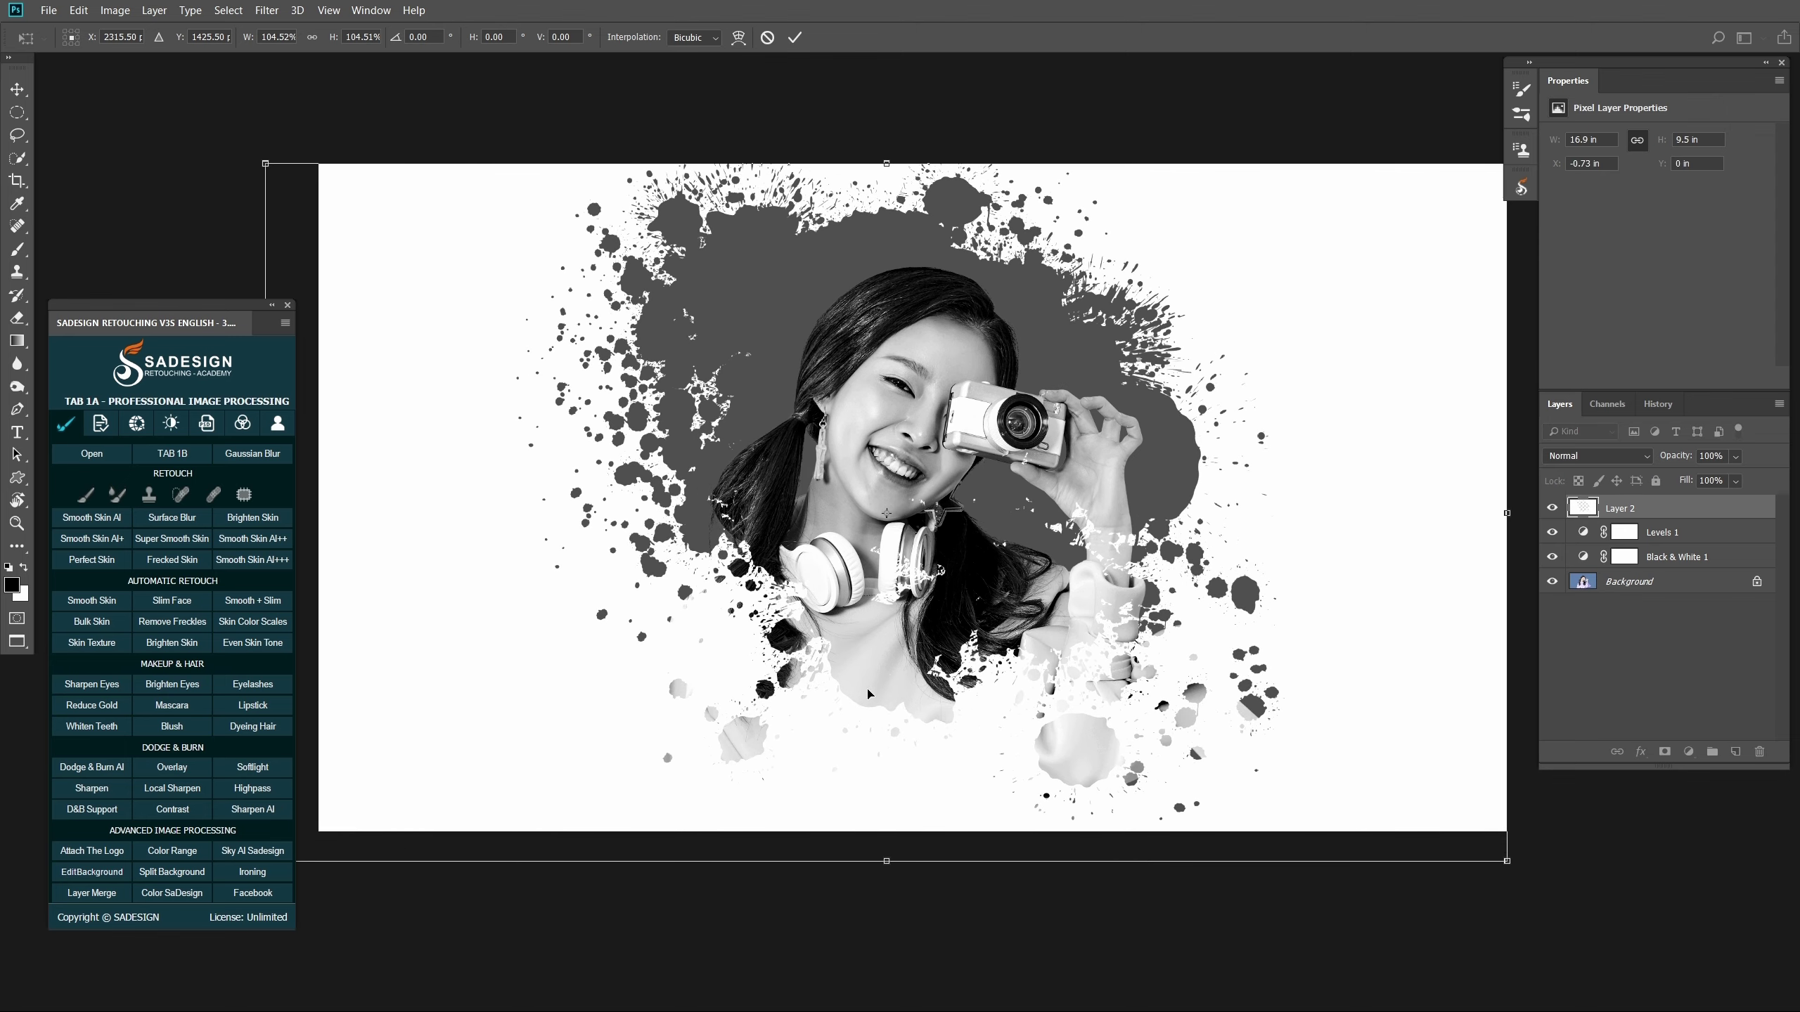
pyautogui.moveTo(888, 677); pyautogui.dragTo(900, 677)
pyautogui.press('Return')
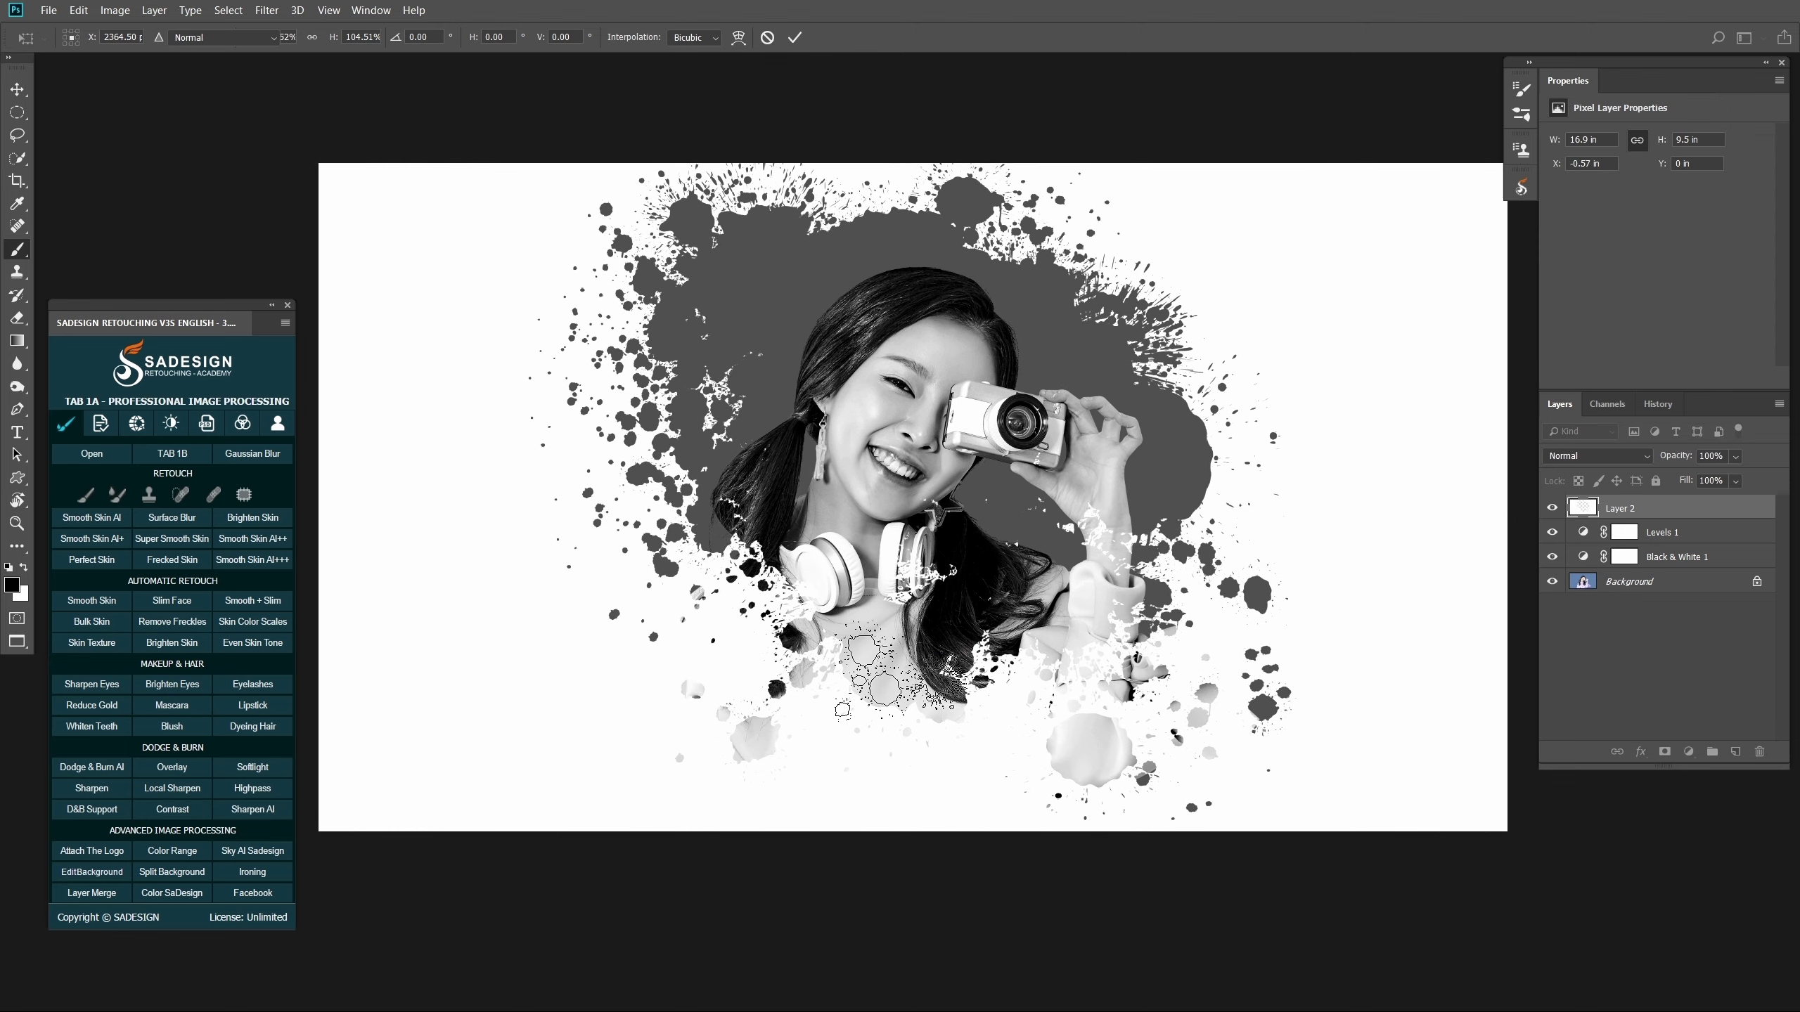
# - Add a Gradient fill layer directly above Levels 1 and open its gradient for editing
pyautogui.press('b')
pyautogui.scroll(1, 905, 387)
pyautogui.moveTo(942, 409); pyautogui.dragTo(926, 415)
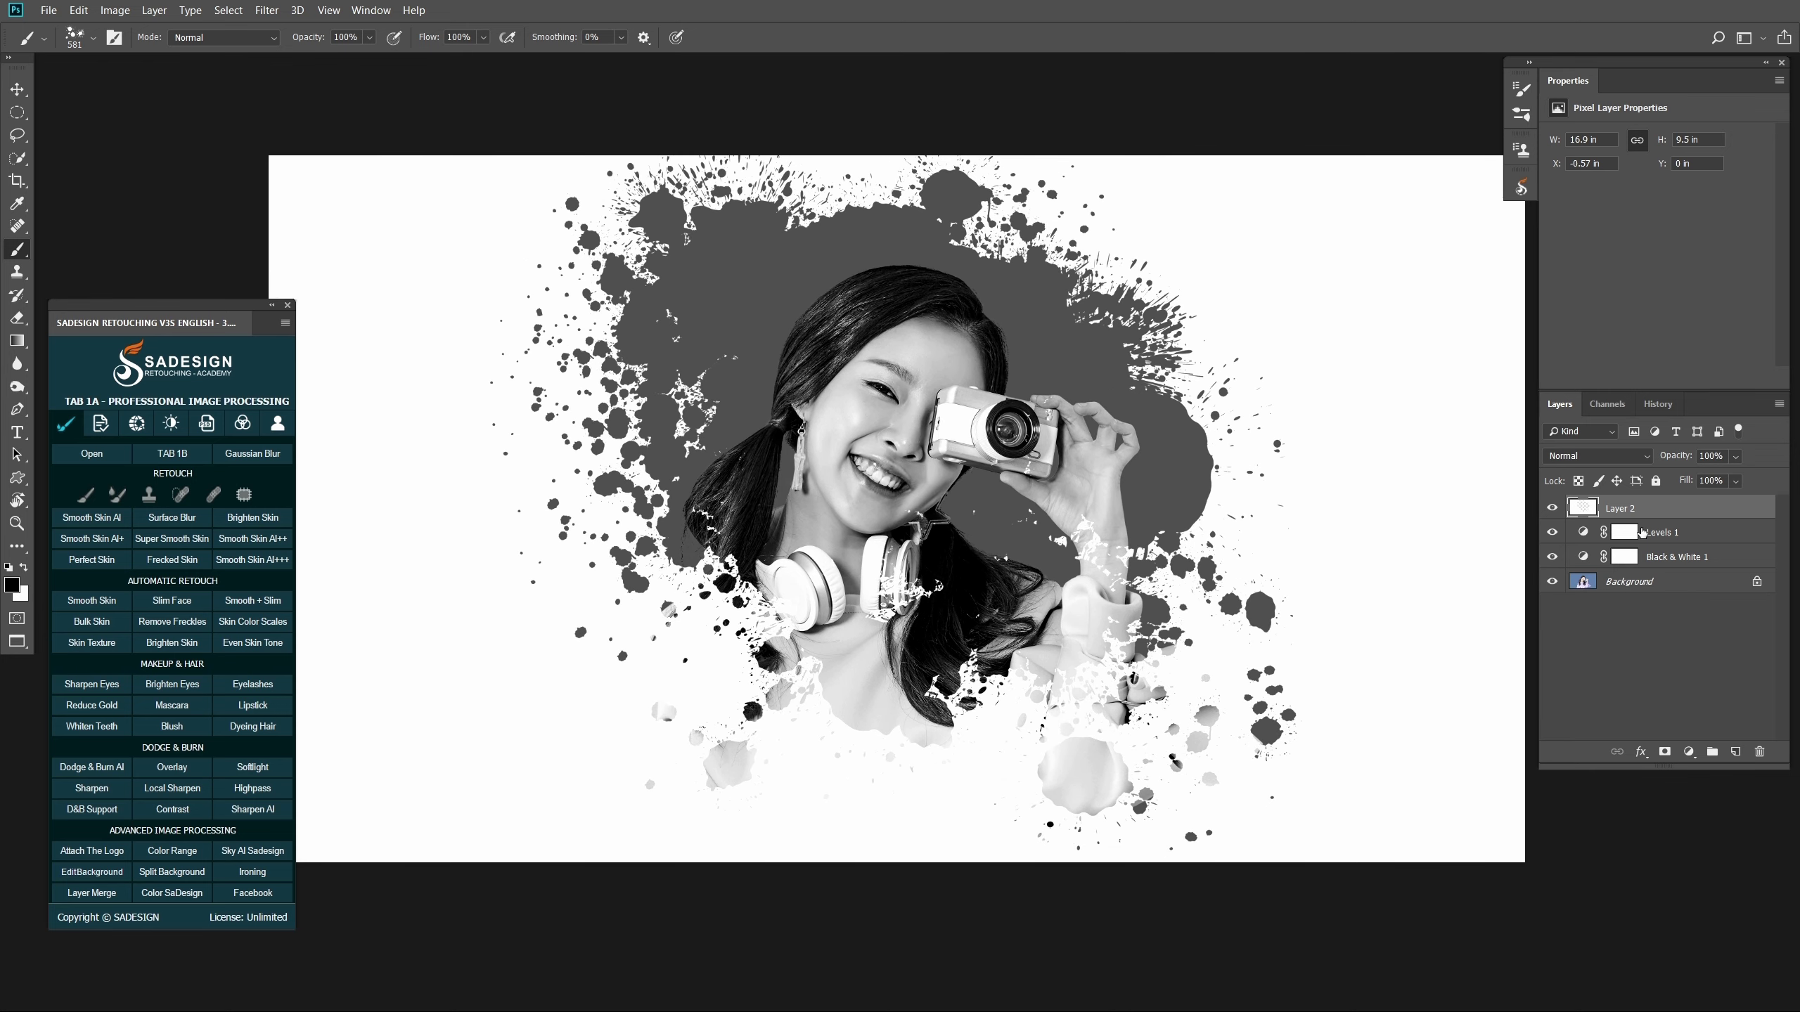
pyautogui.click(1634, 532)
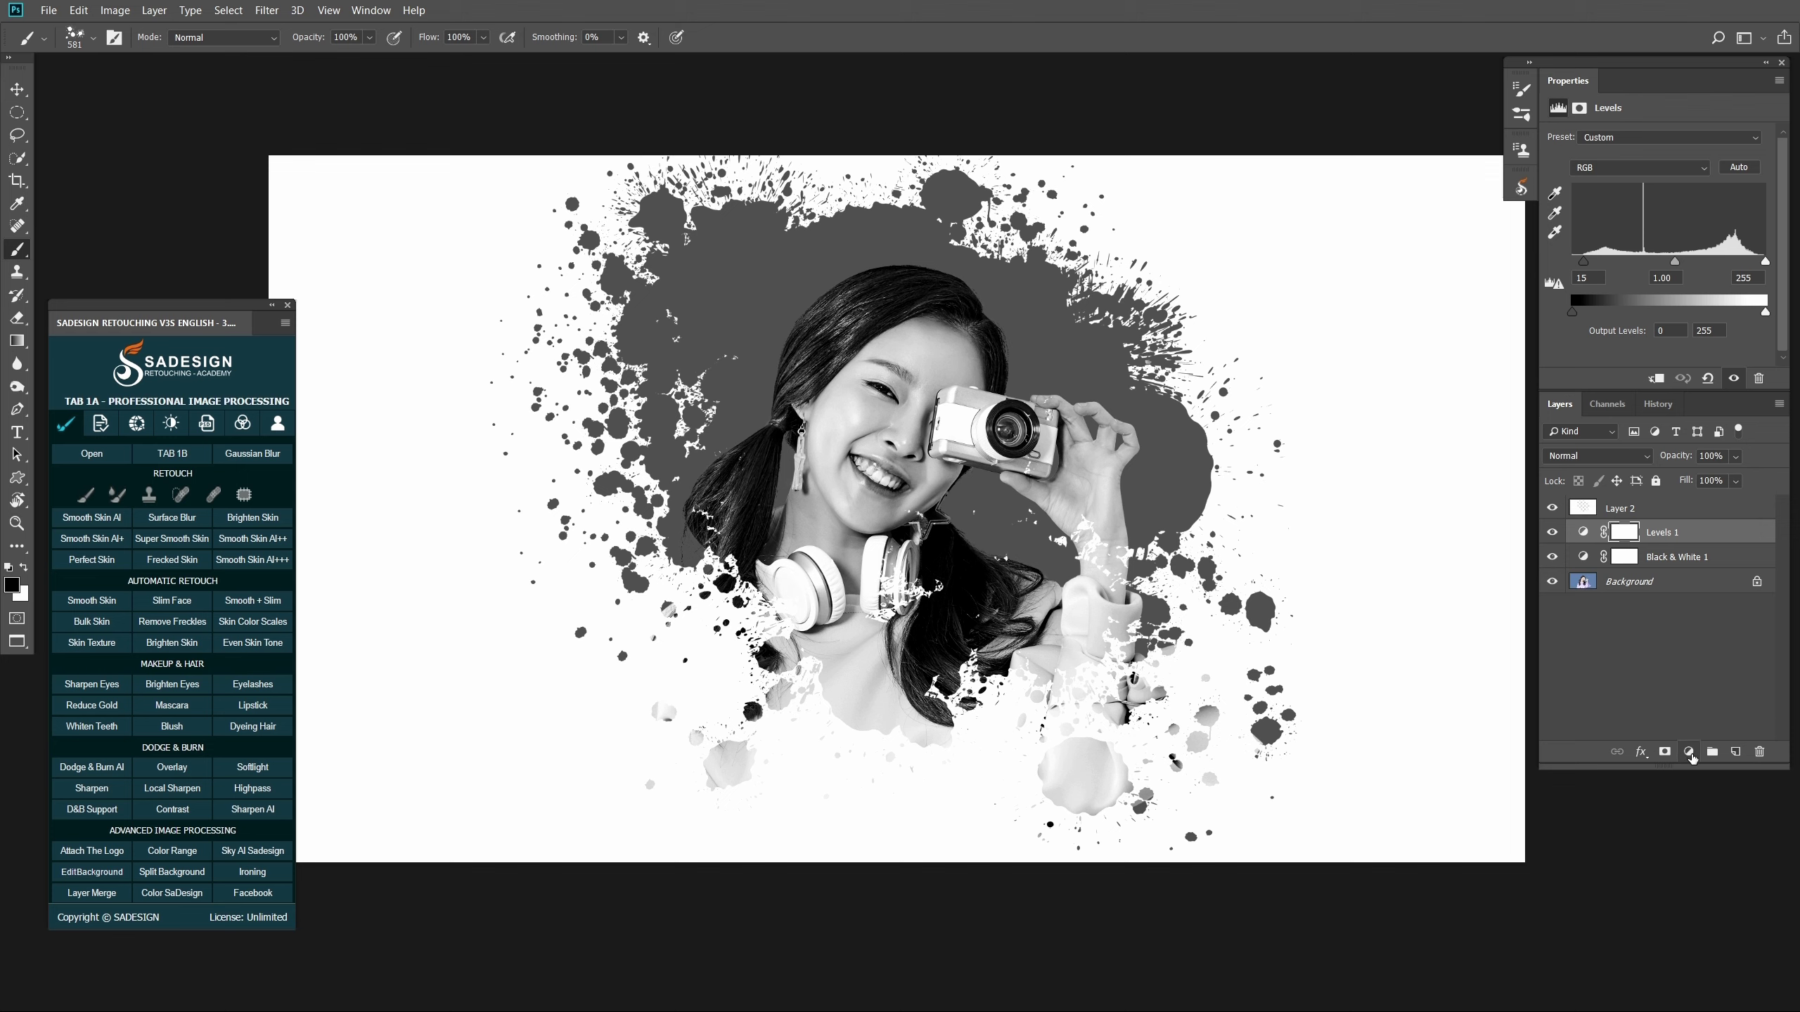
pyautogui.click(1690, 752)
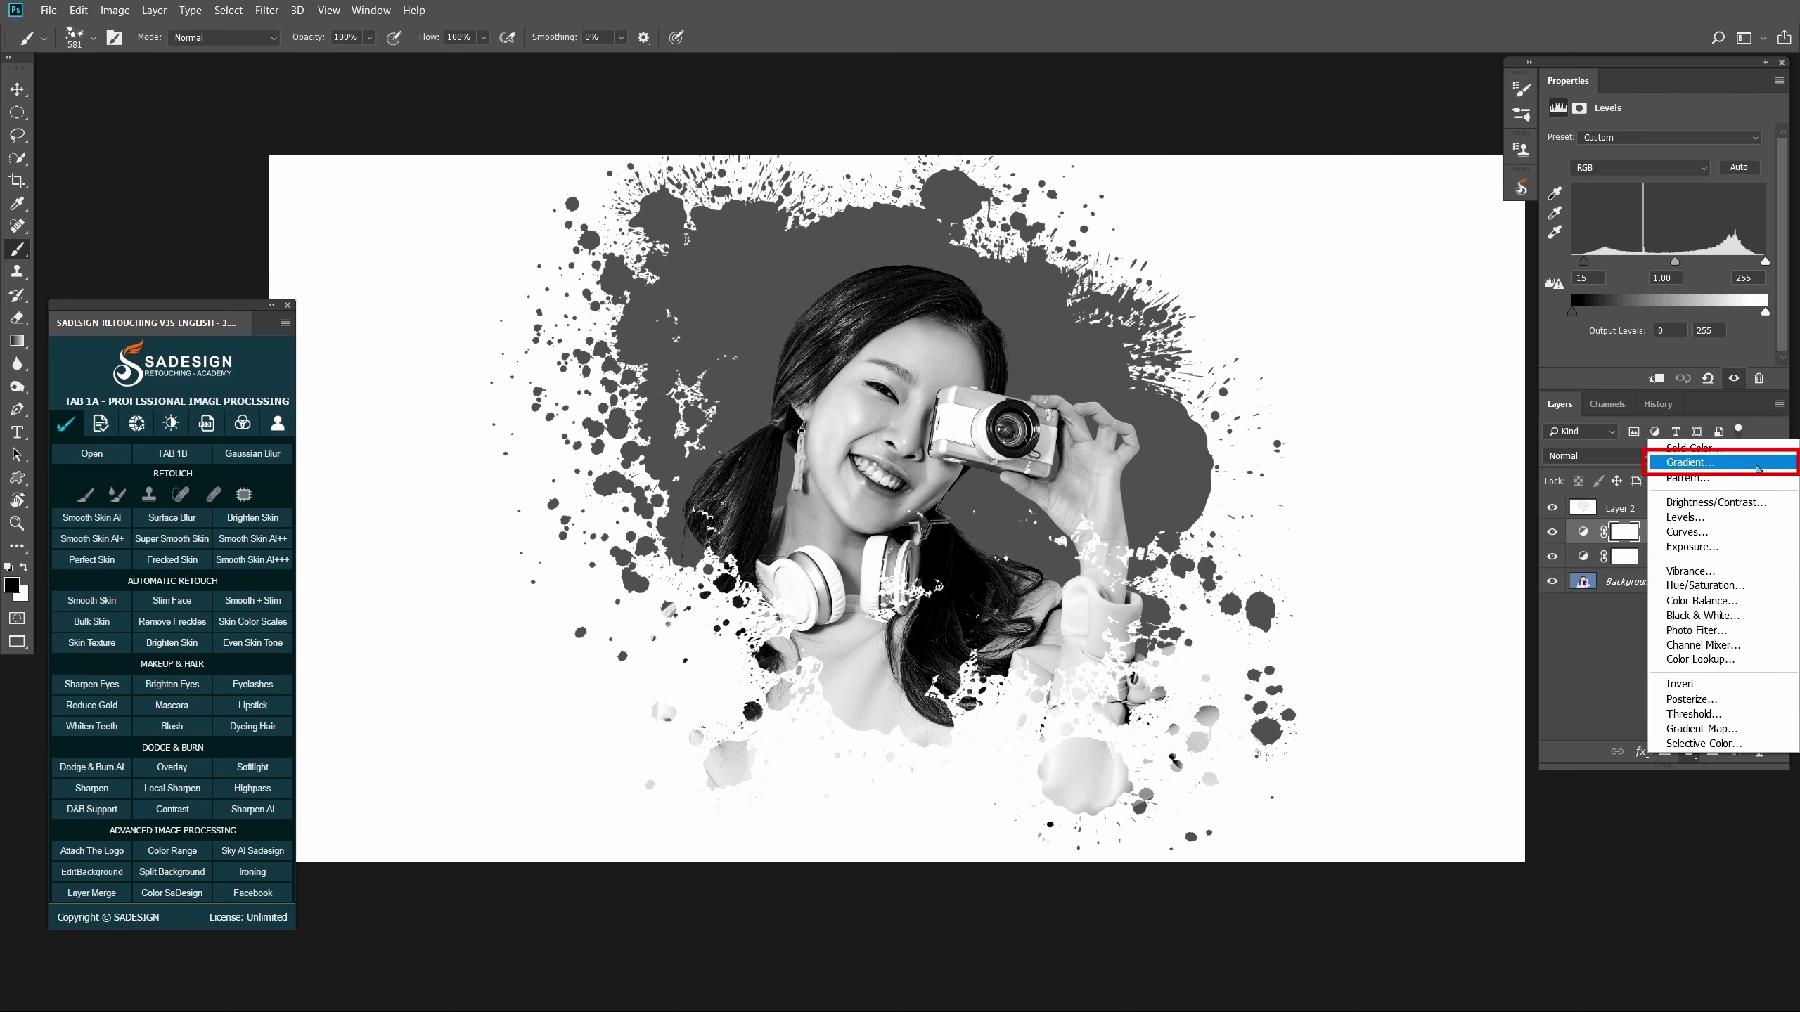
pyautogui.click(1759, 469)
pyautogui.click(1323, 516)
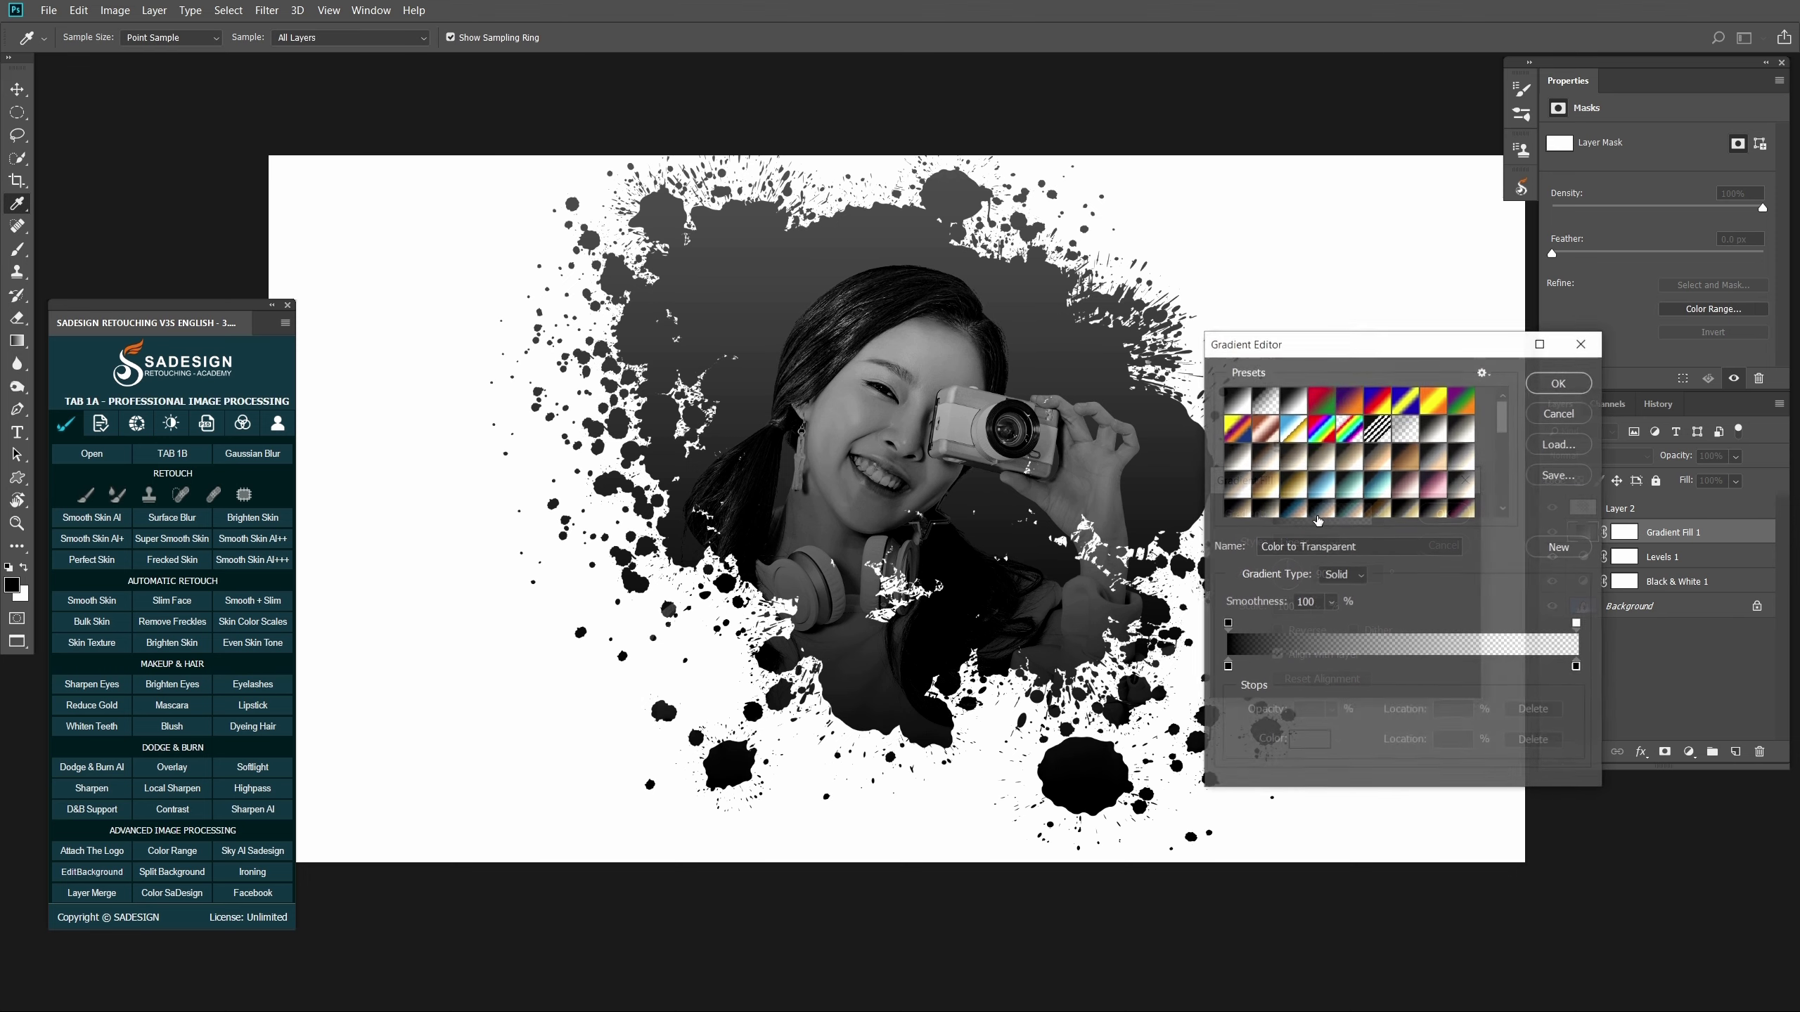
# - Apply the Red, Green preset to the gradient fill and set the layer's blend mode to Screen
pyautogui.click(1349, 405)
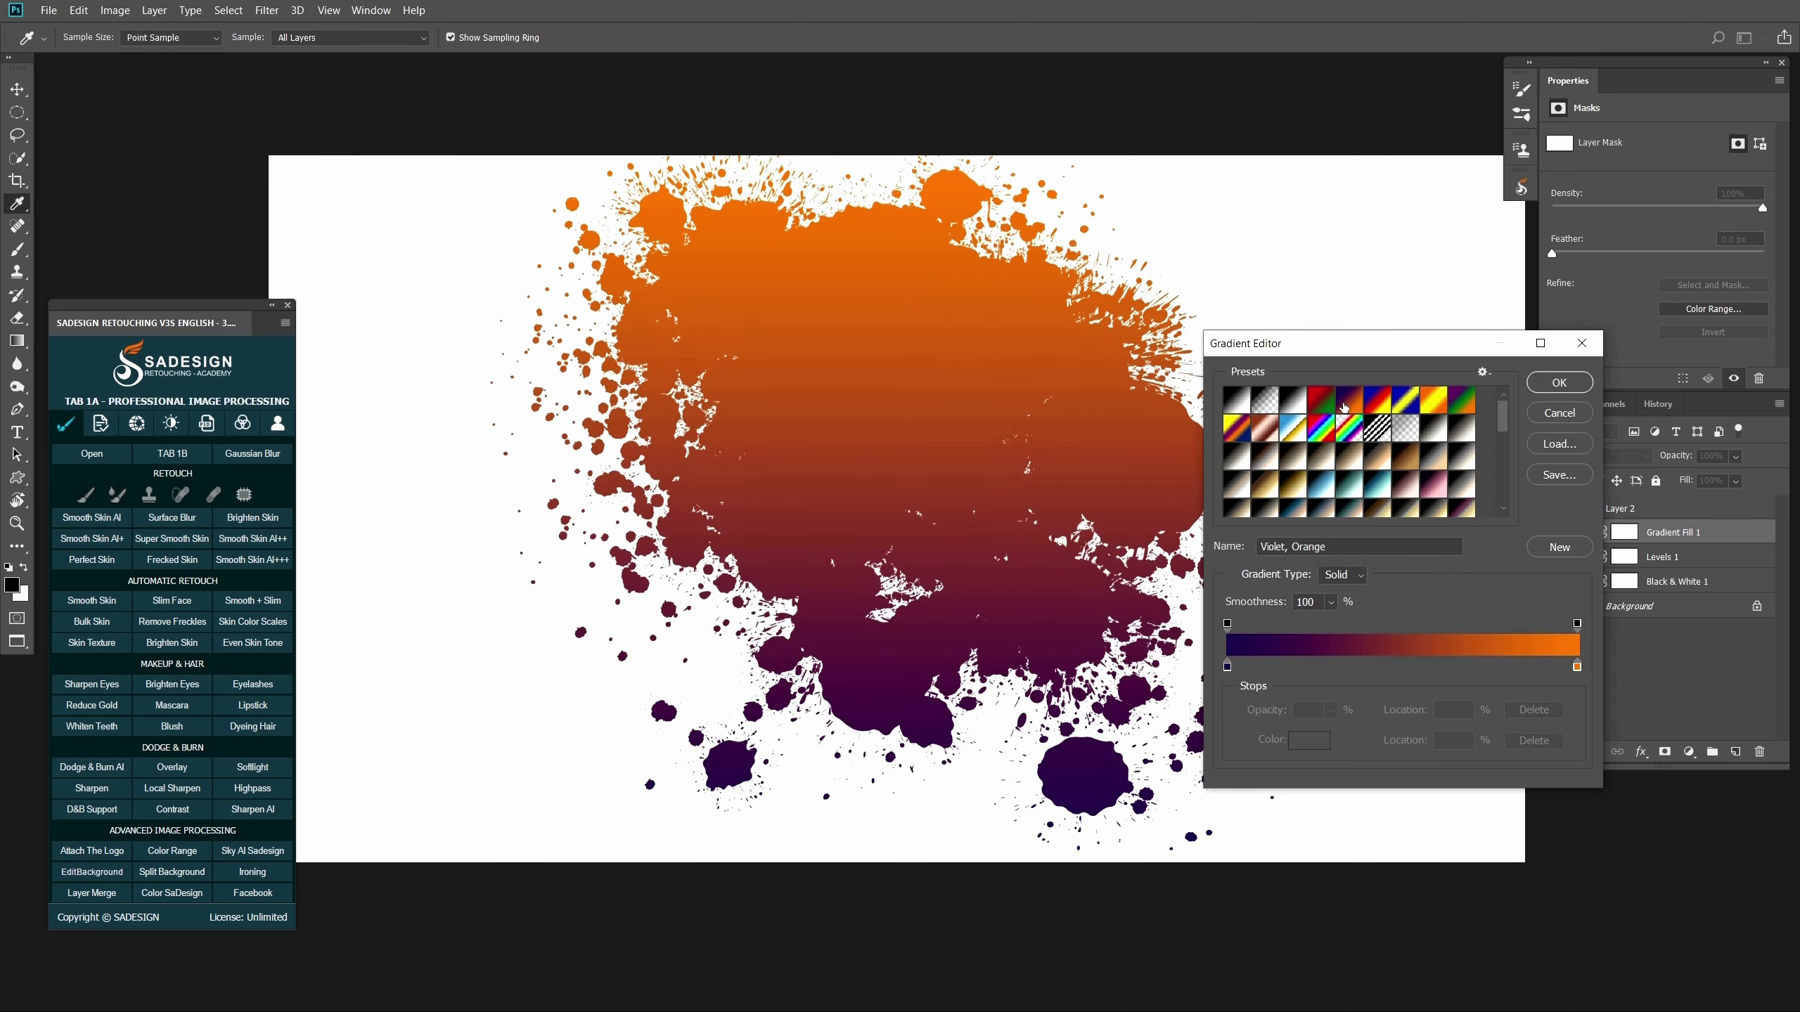
pyautogui.click(1334, 406)
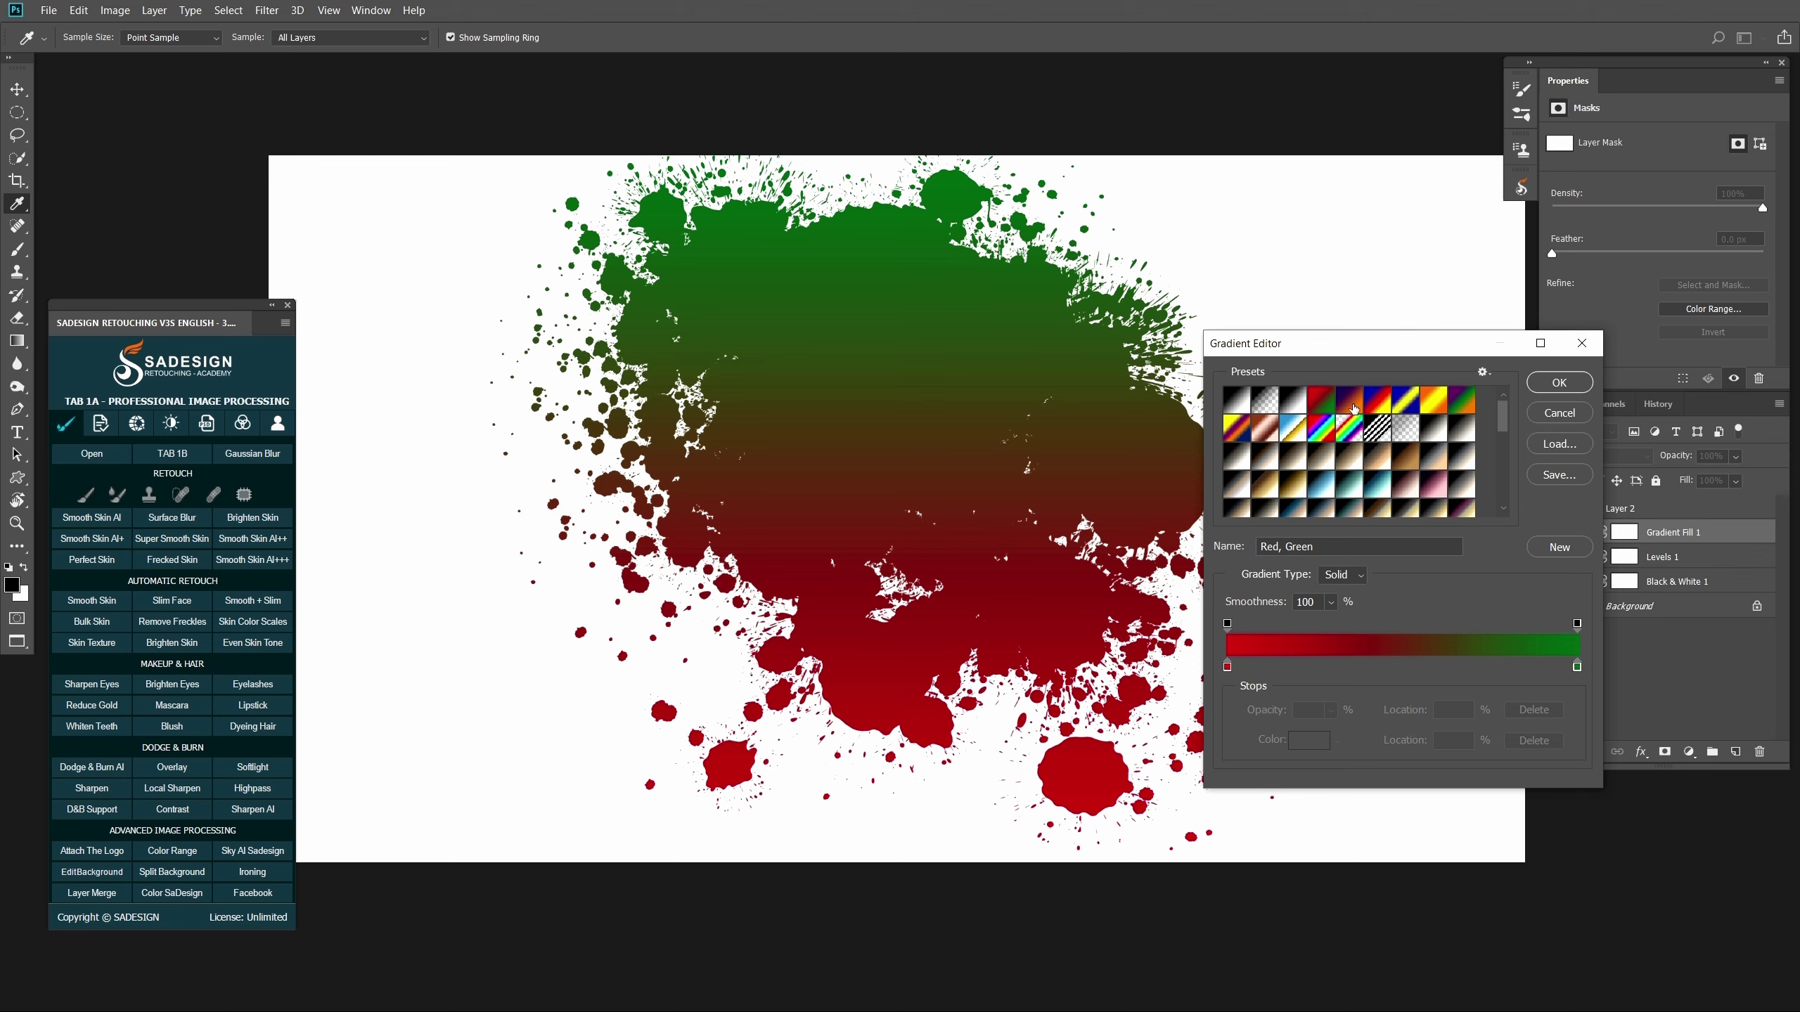
pyautogui.click(1559, 383)
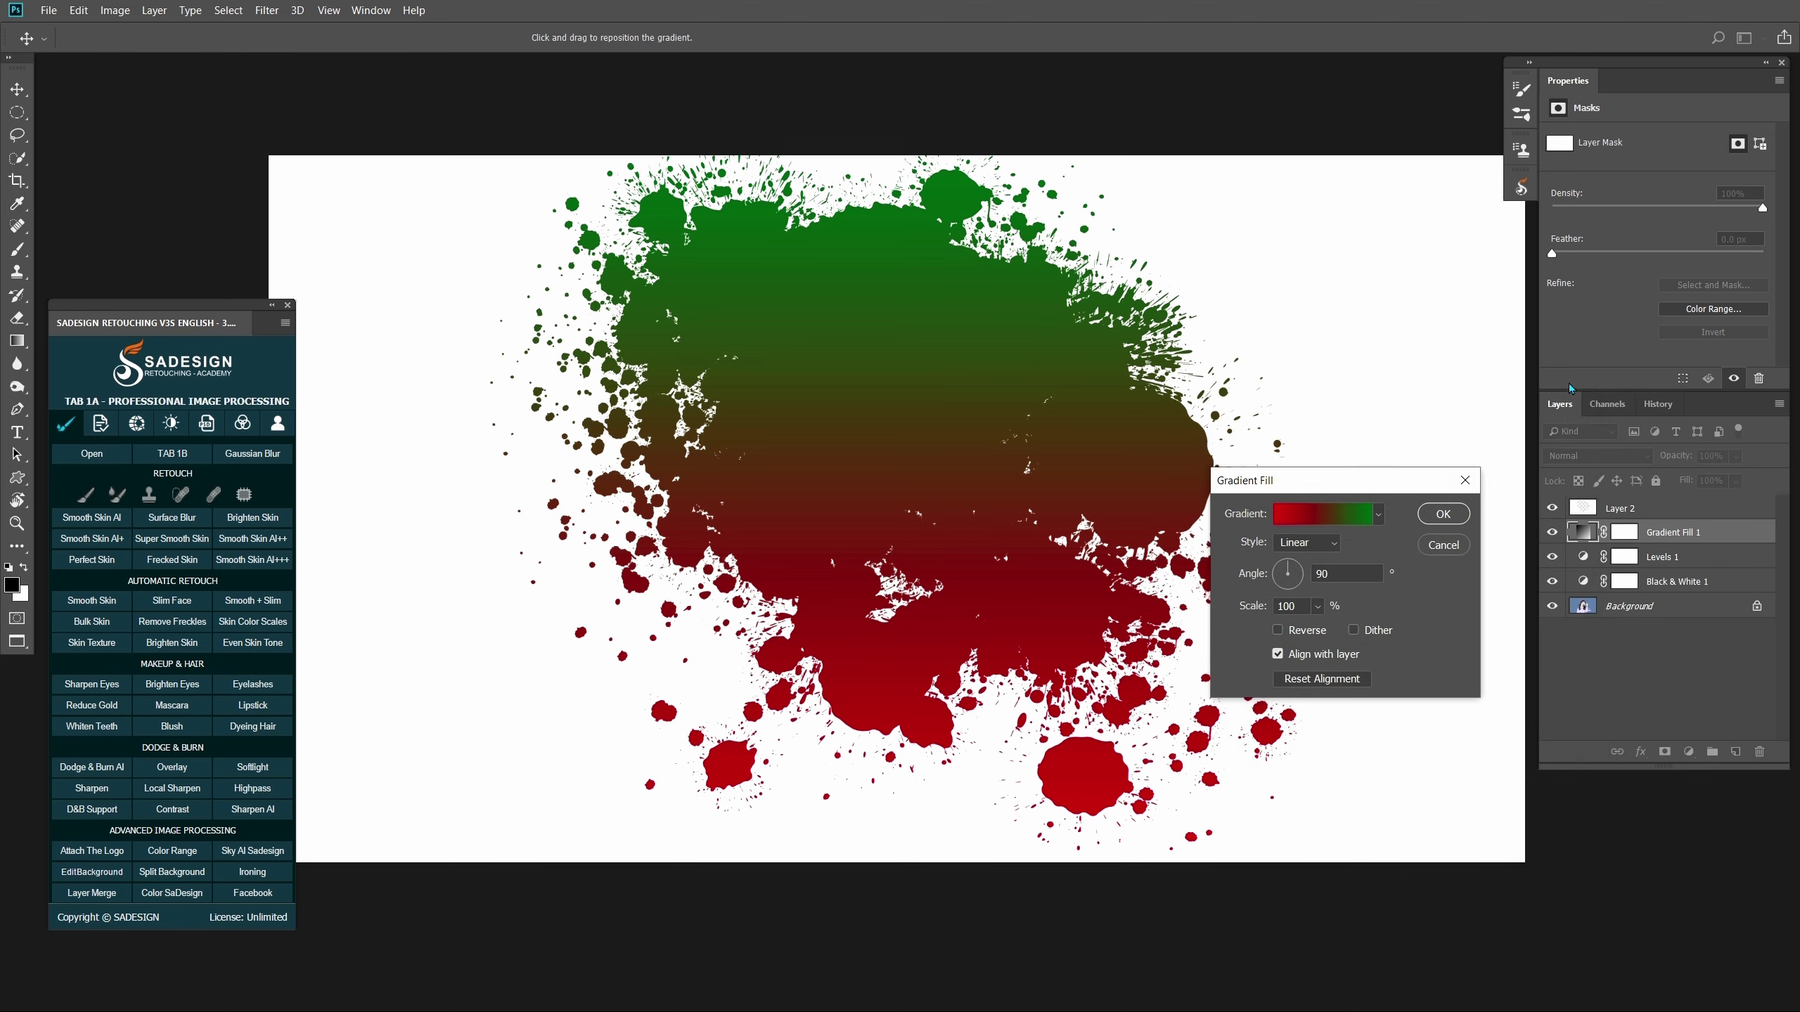
pyautogui.click(1442, 513)
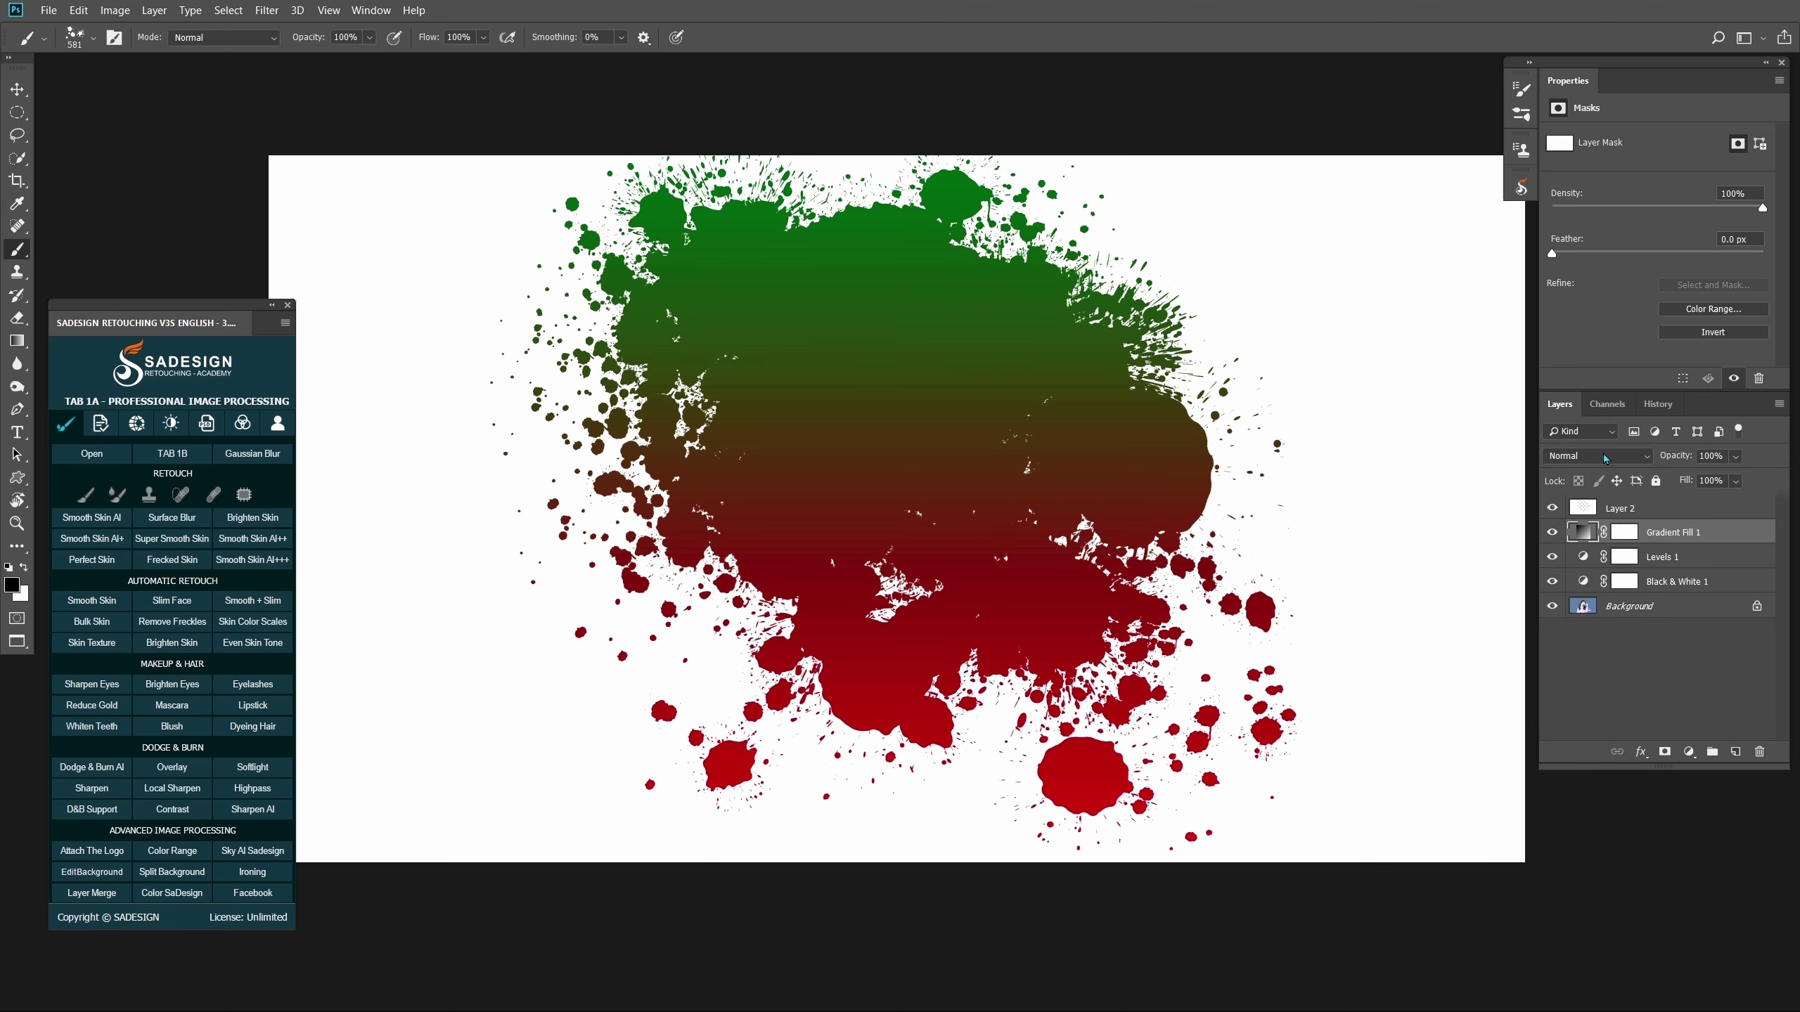
pyautogui.click(1603, 454)
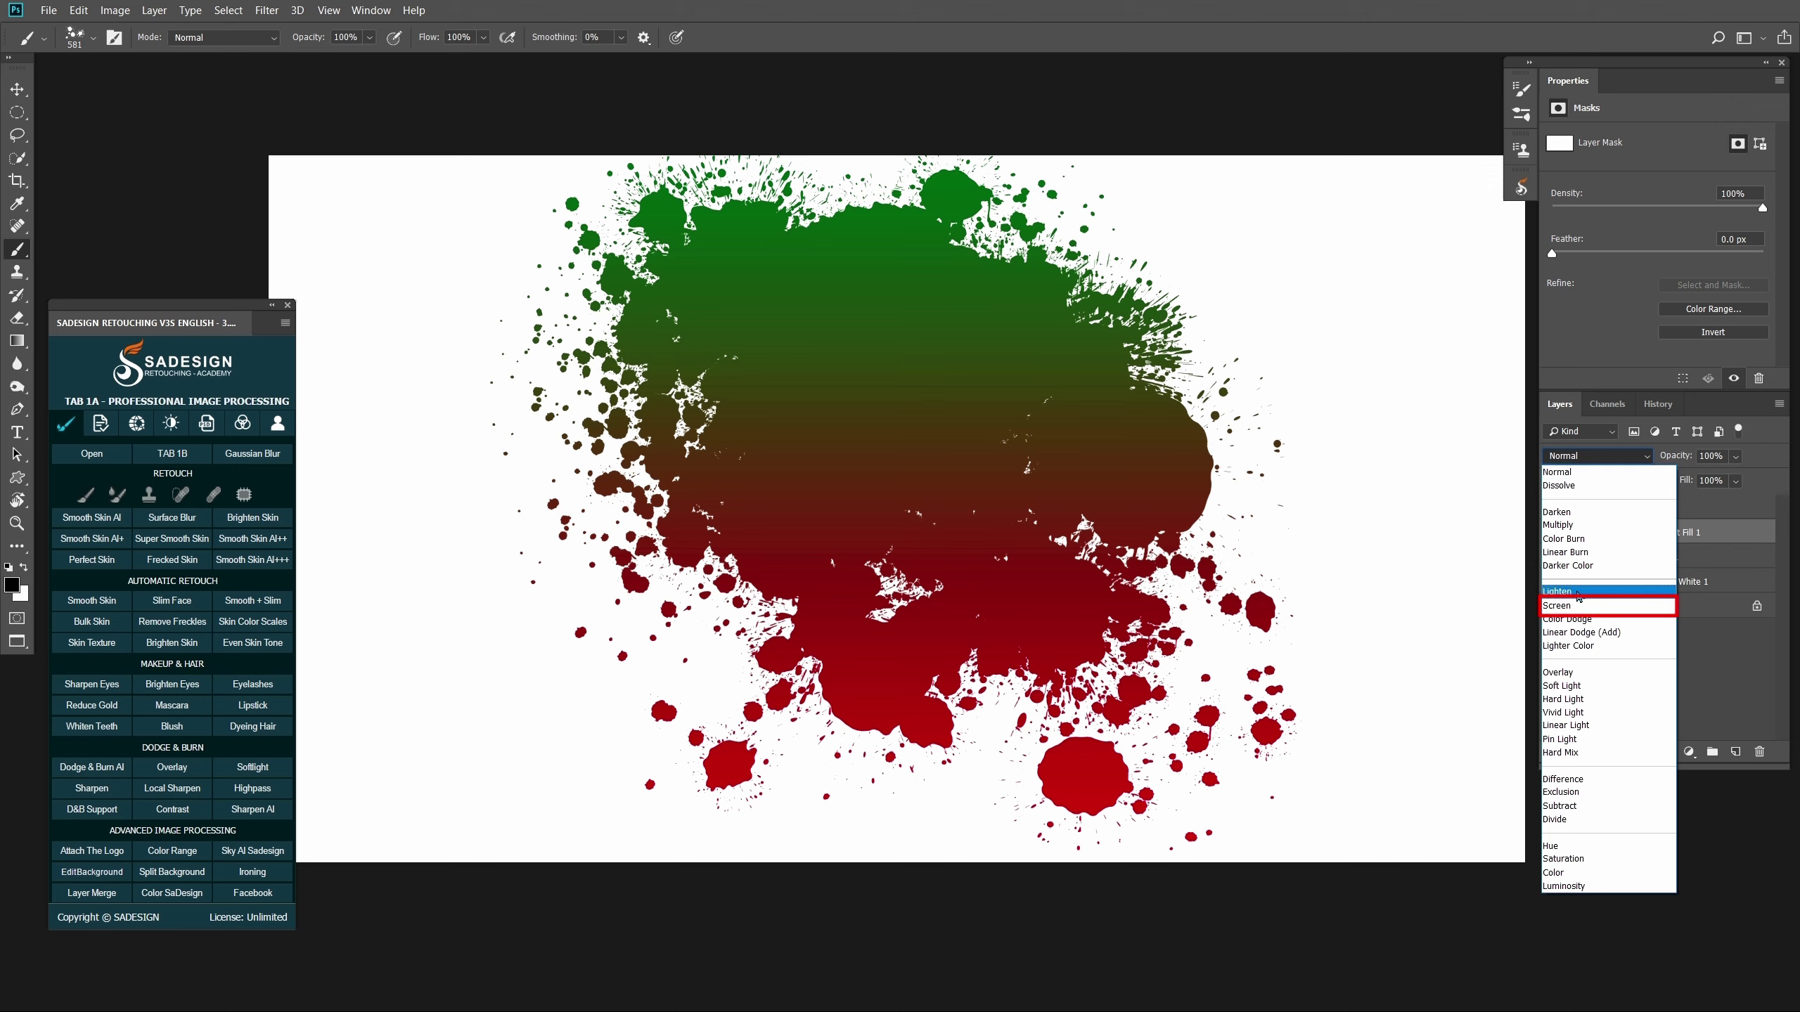
pyautogui.click(1615, 606)
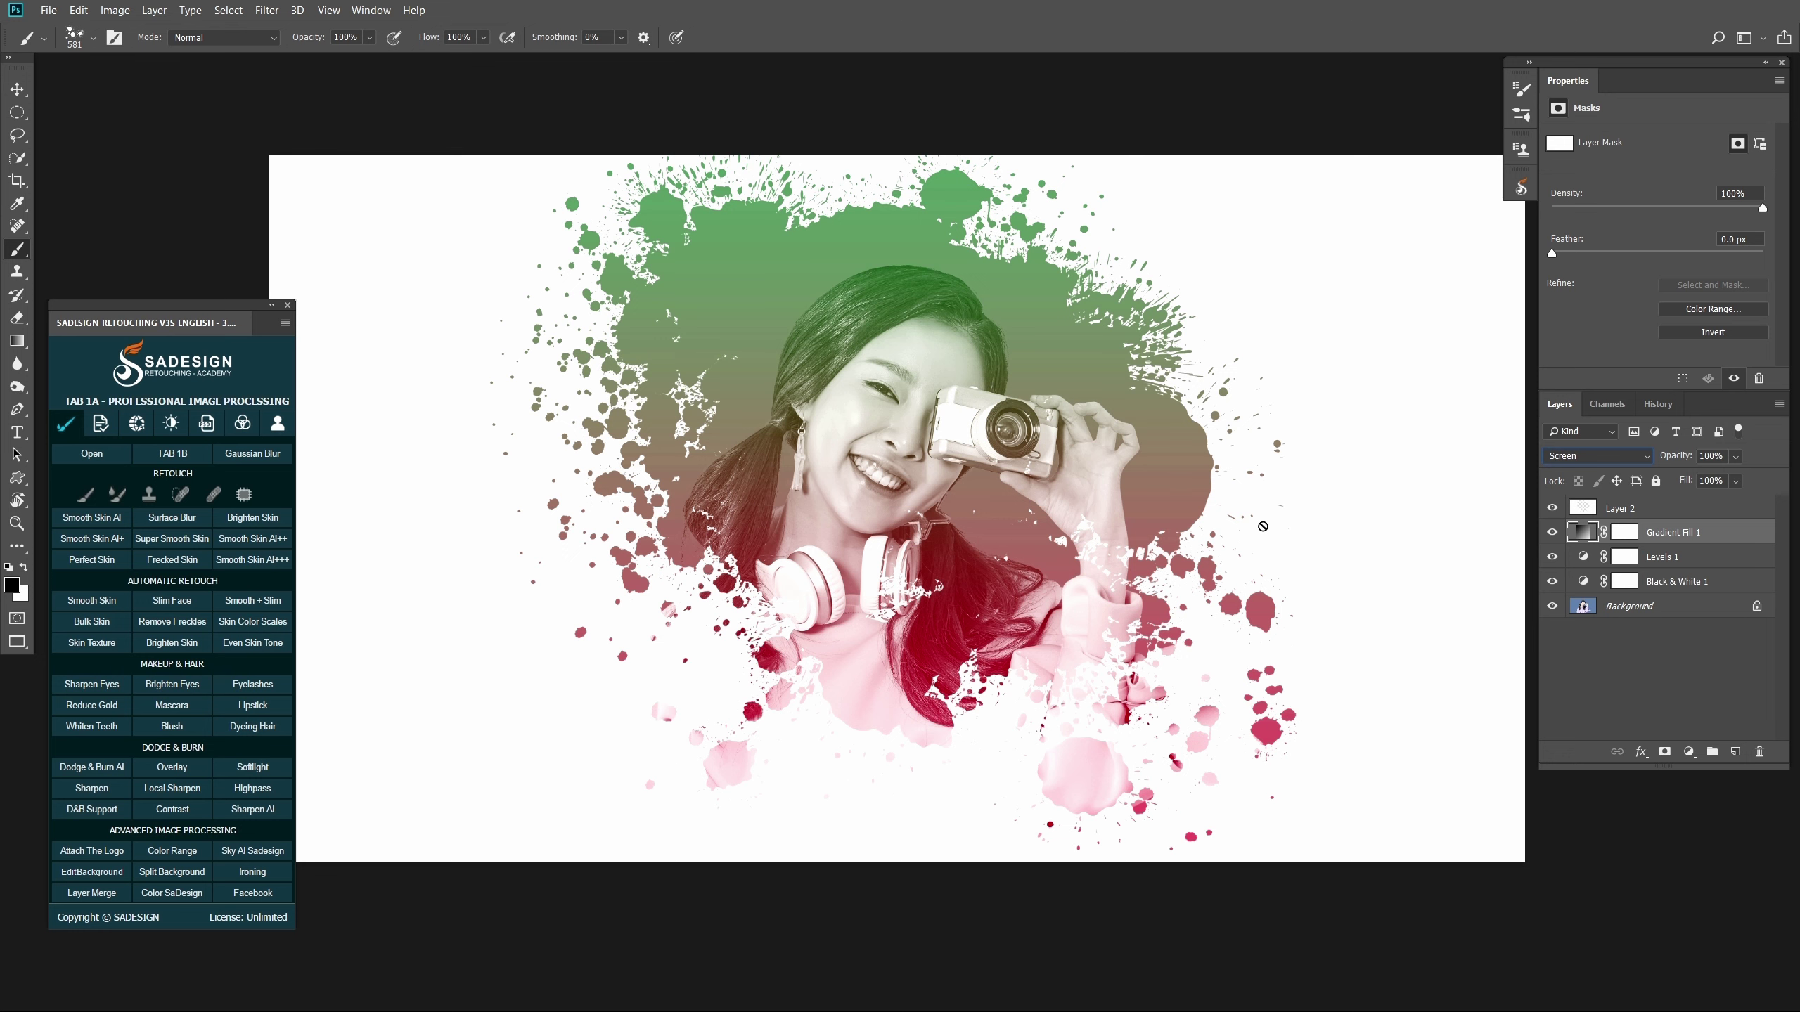
# - Darken the Levels 1 adjustment by setting the shadow input to 39 and the midtone input to about 0.87
pyautogui.click(1673, 561)
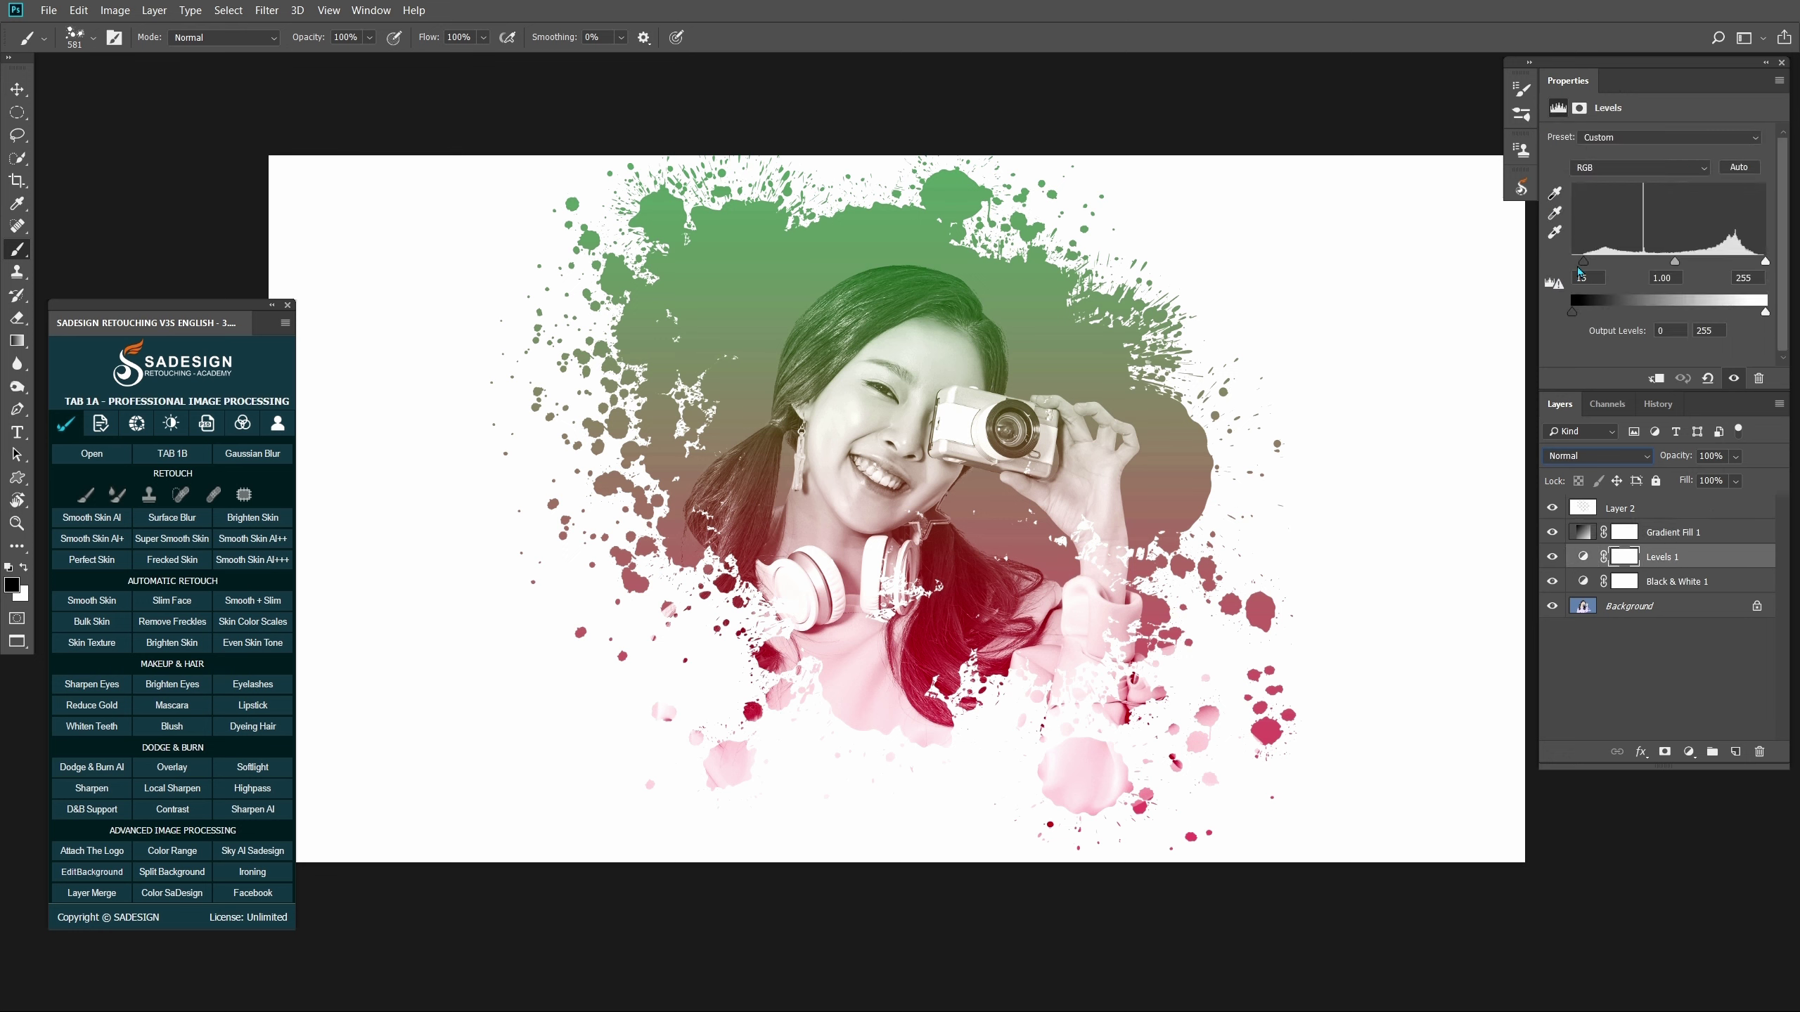
pyautogui.moveTo(1586, 267); pyautogui.dragTo(1692, 264)
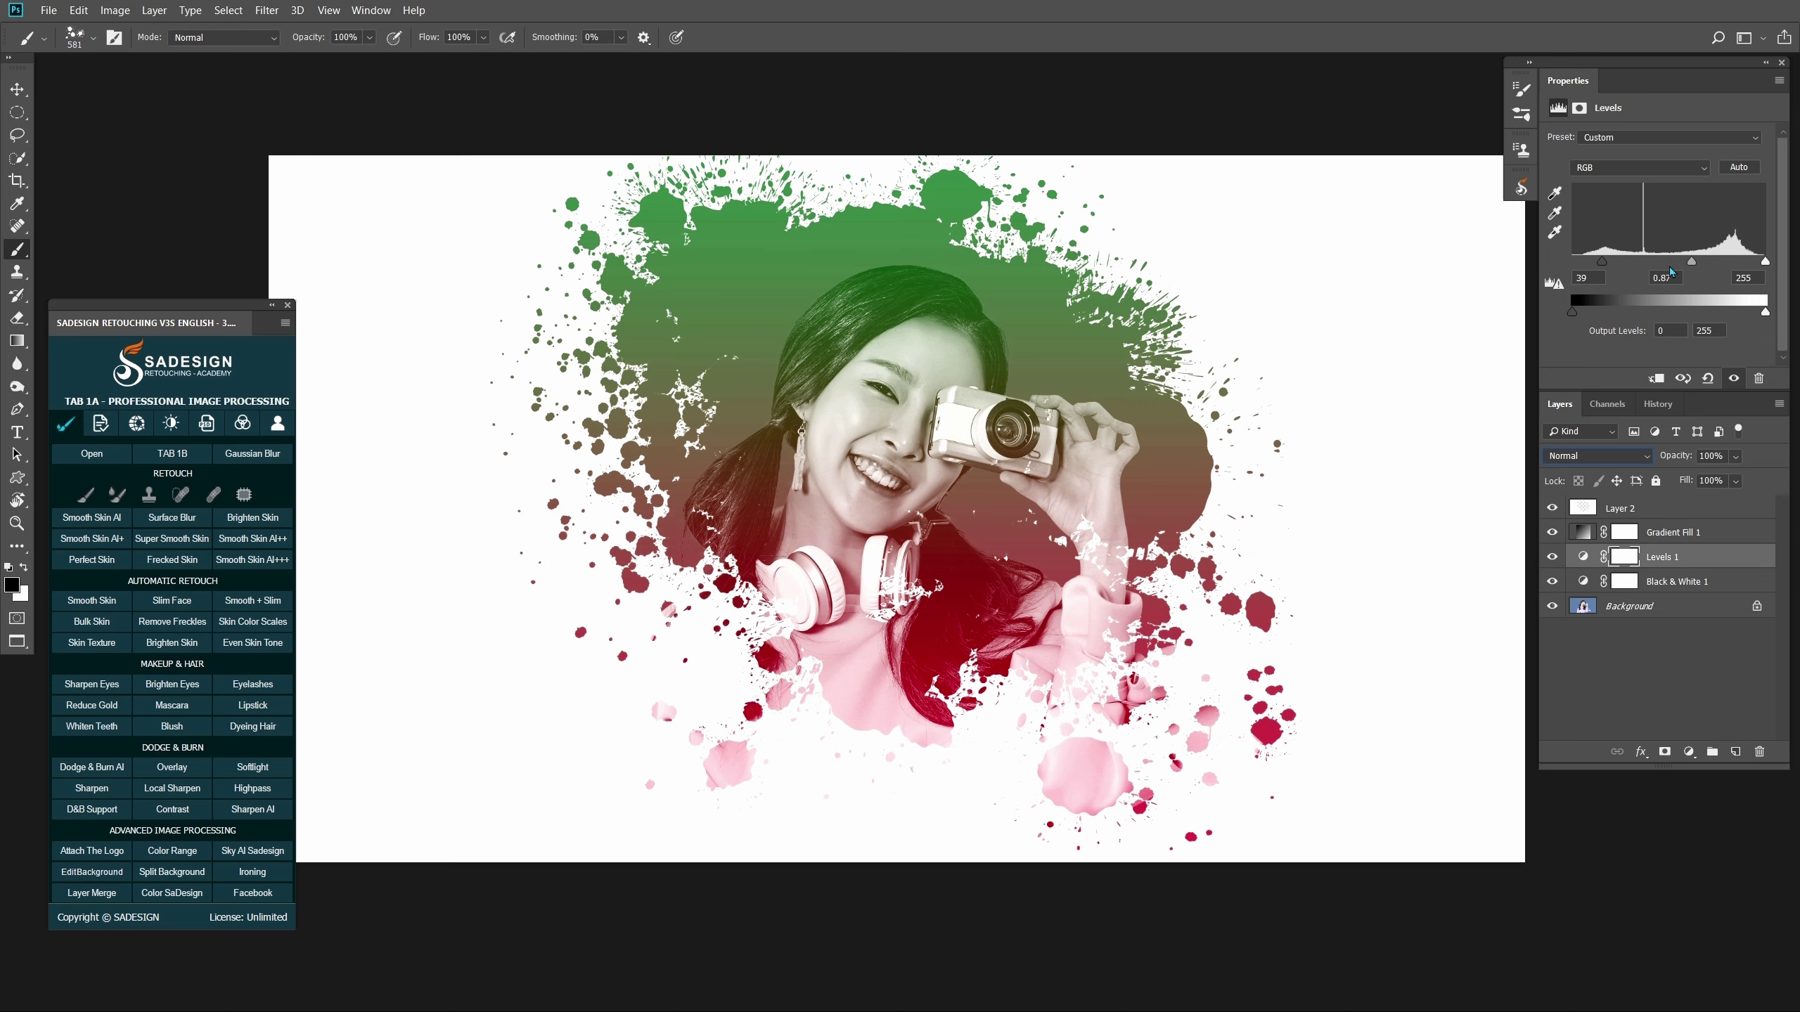
# - Add a new empty layer directly above Gradient Fill 1 and set its blend mode to Screen
pyautogui.click(1583, 532)
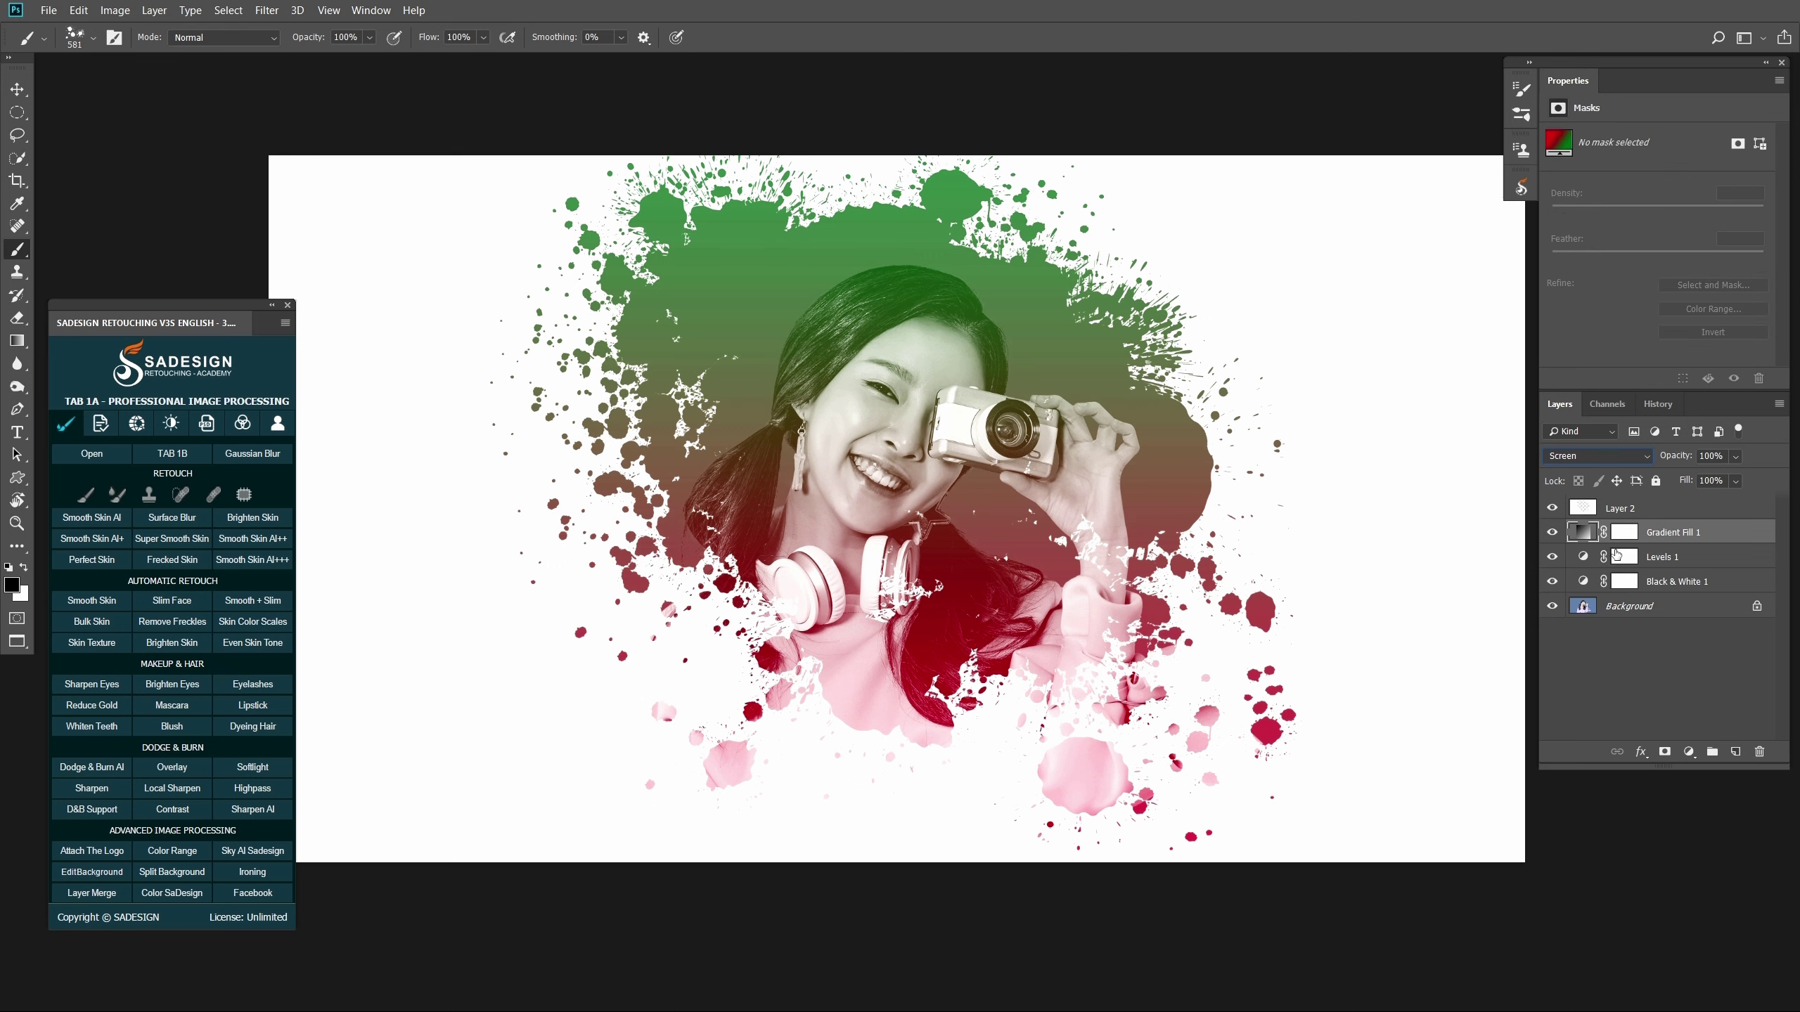
pyautogui.click(1736, 753)
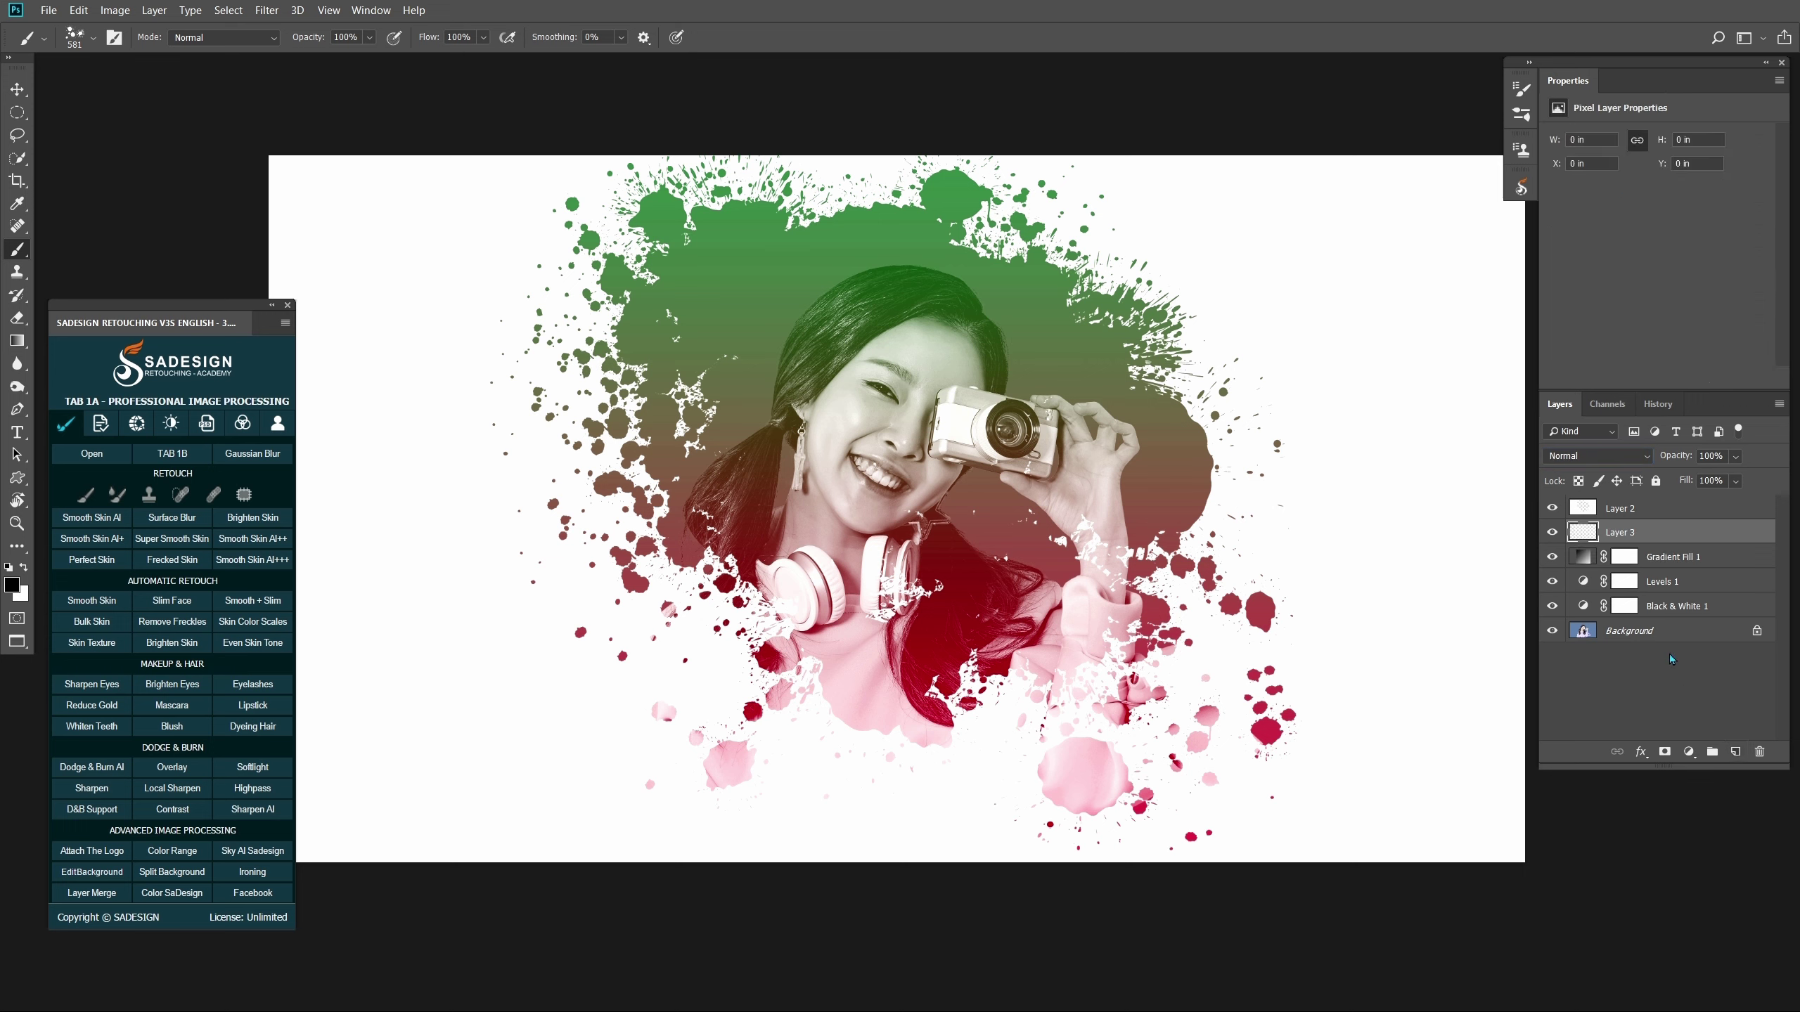
pyautogui.click(1574, 455)
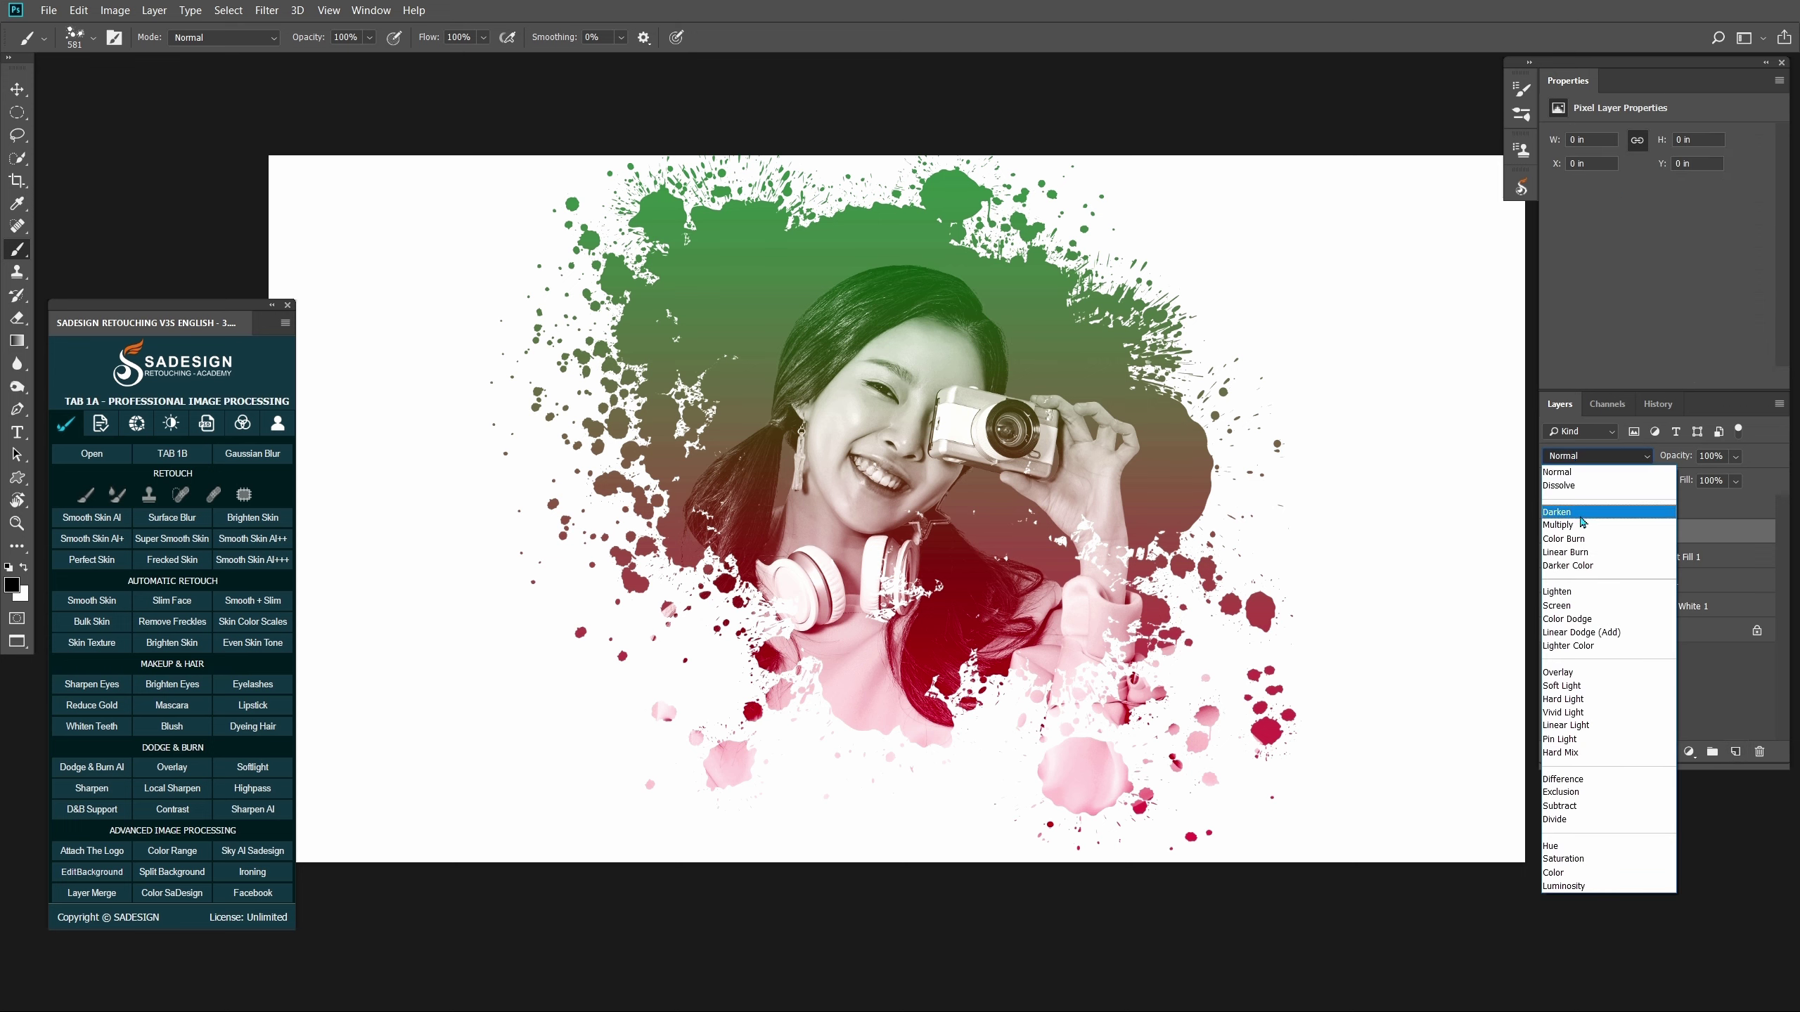
pyautogui.click(1628, 607)
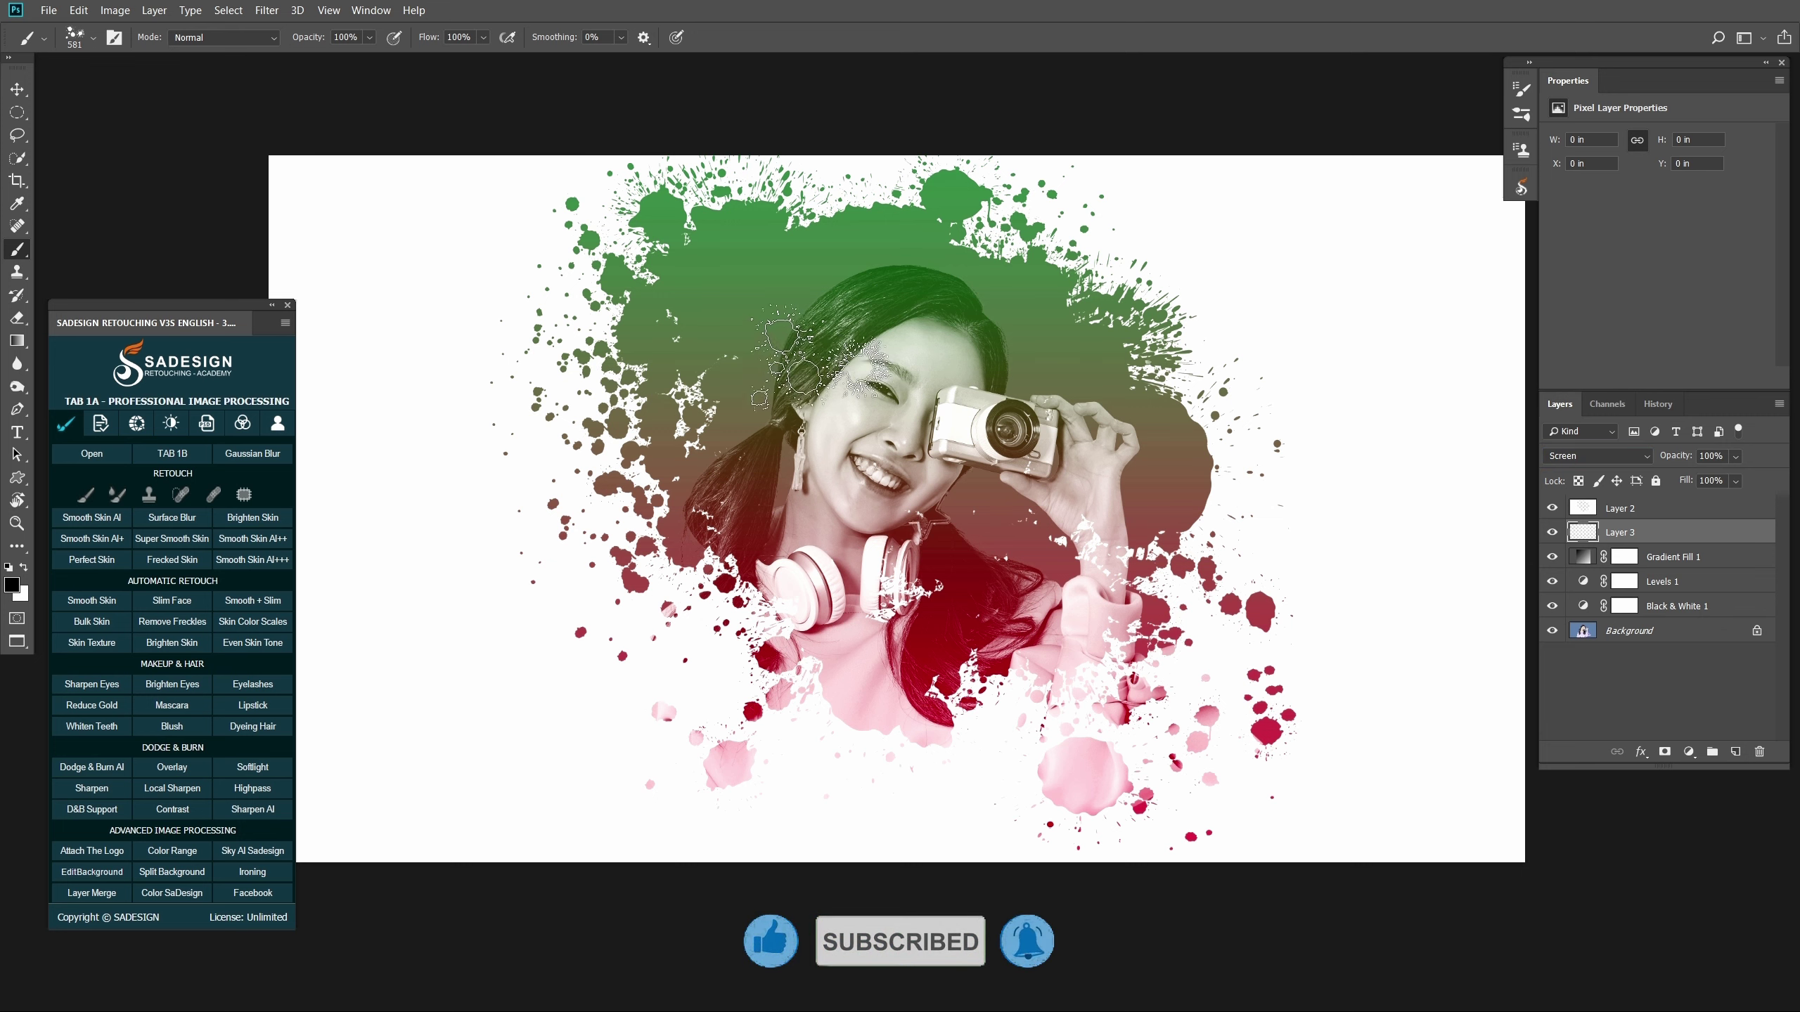
# - Paint bright green (#0cff00) on Layer 3 over the upper-left splash area and top of the hair with a Soft Round brush
pyautogui.rightClick(837, 377)
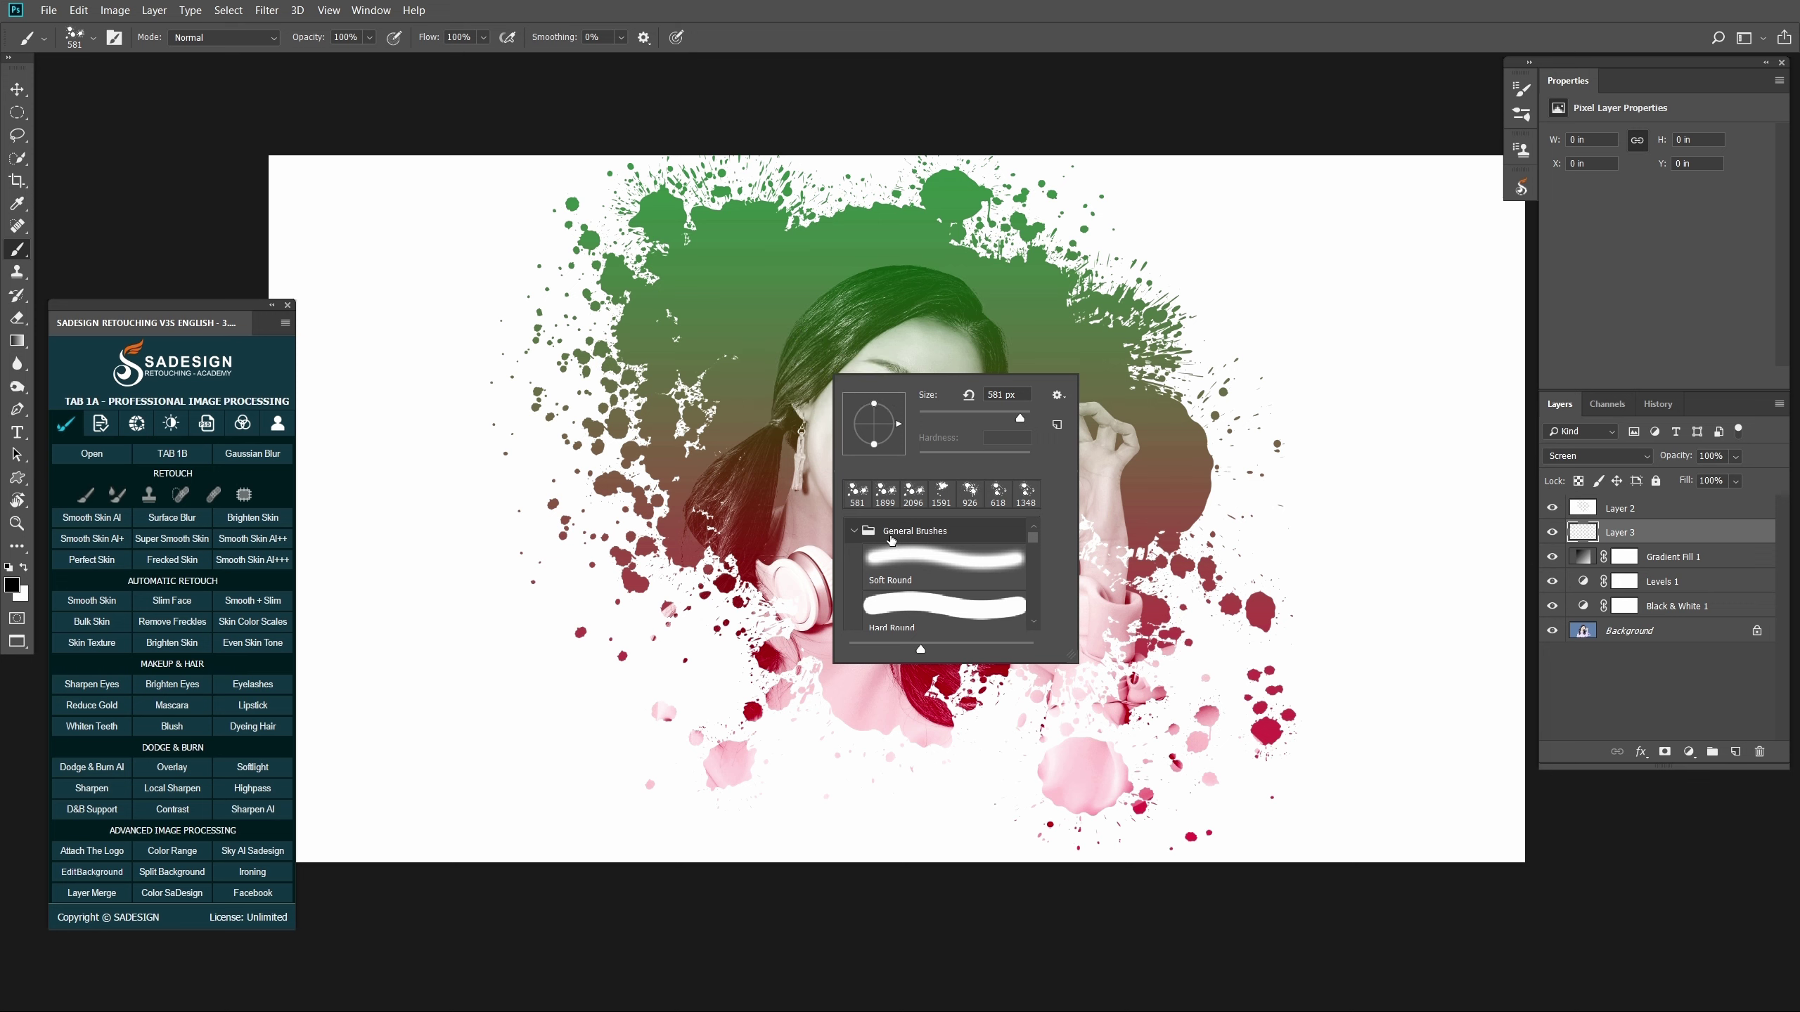
pyautogui.click(906, 572)
pyautogui.doubleClick(900, 568)
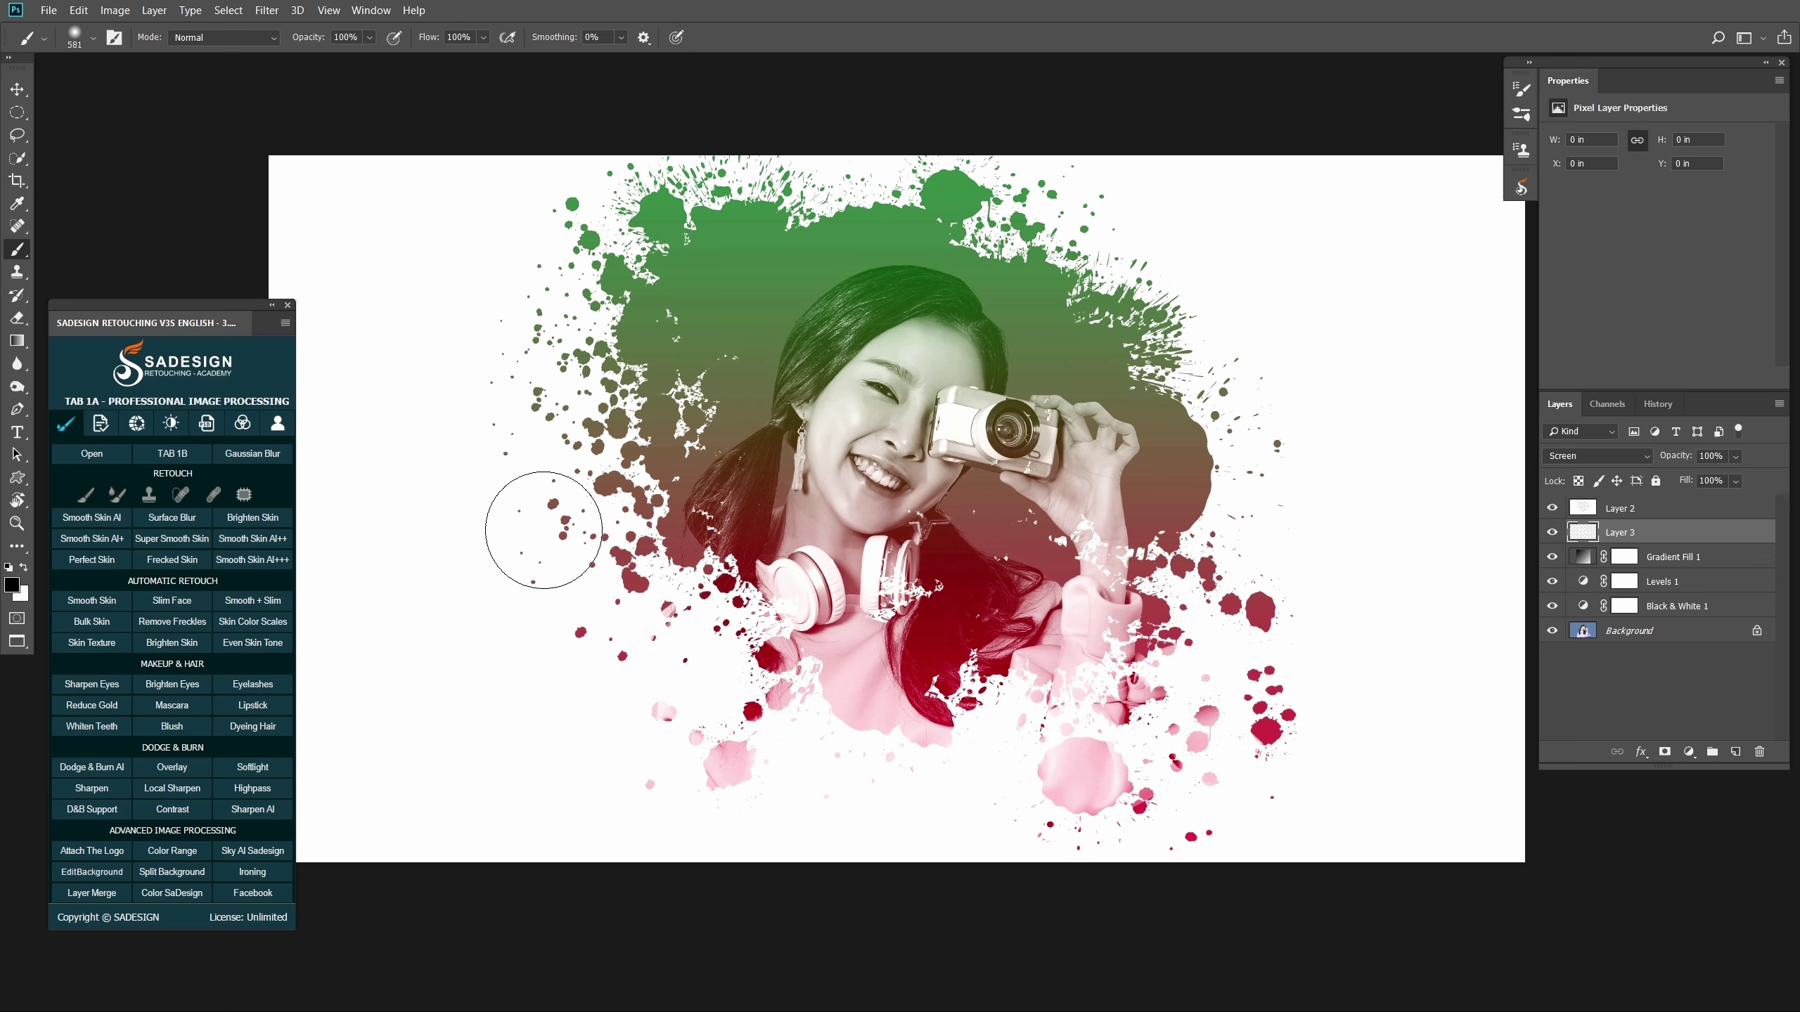
pyautogui.click(9, 584)
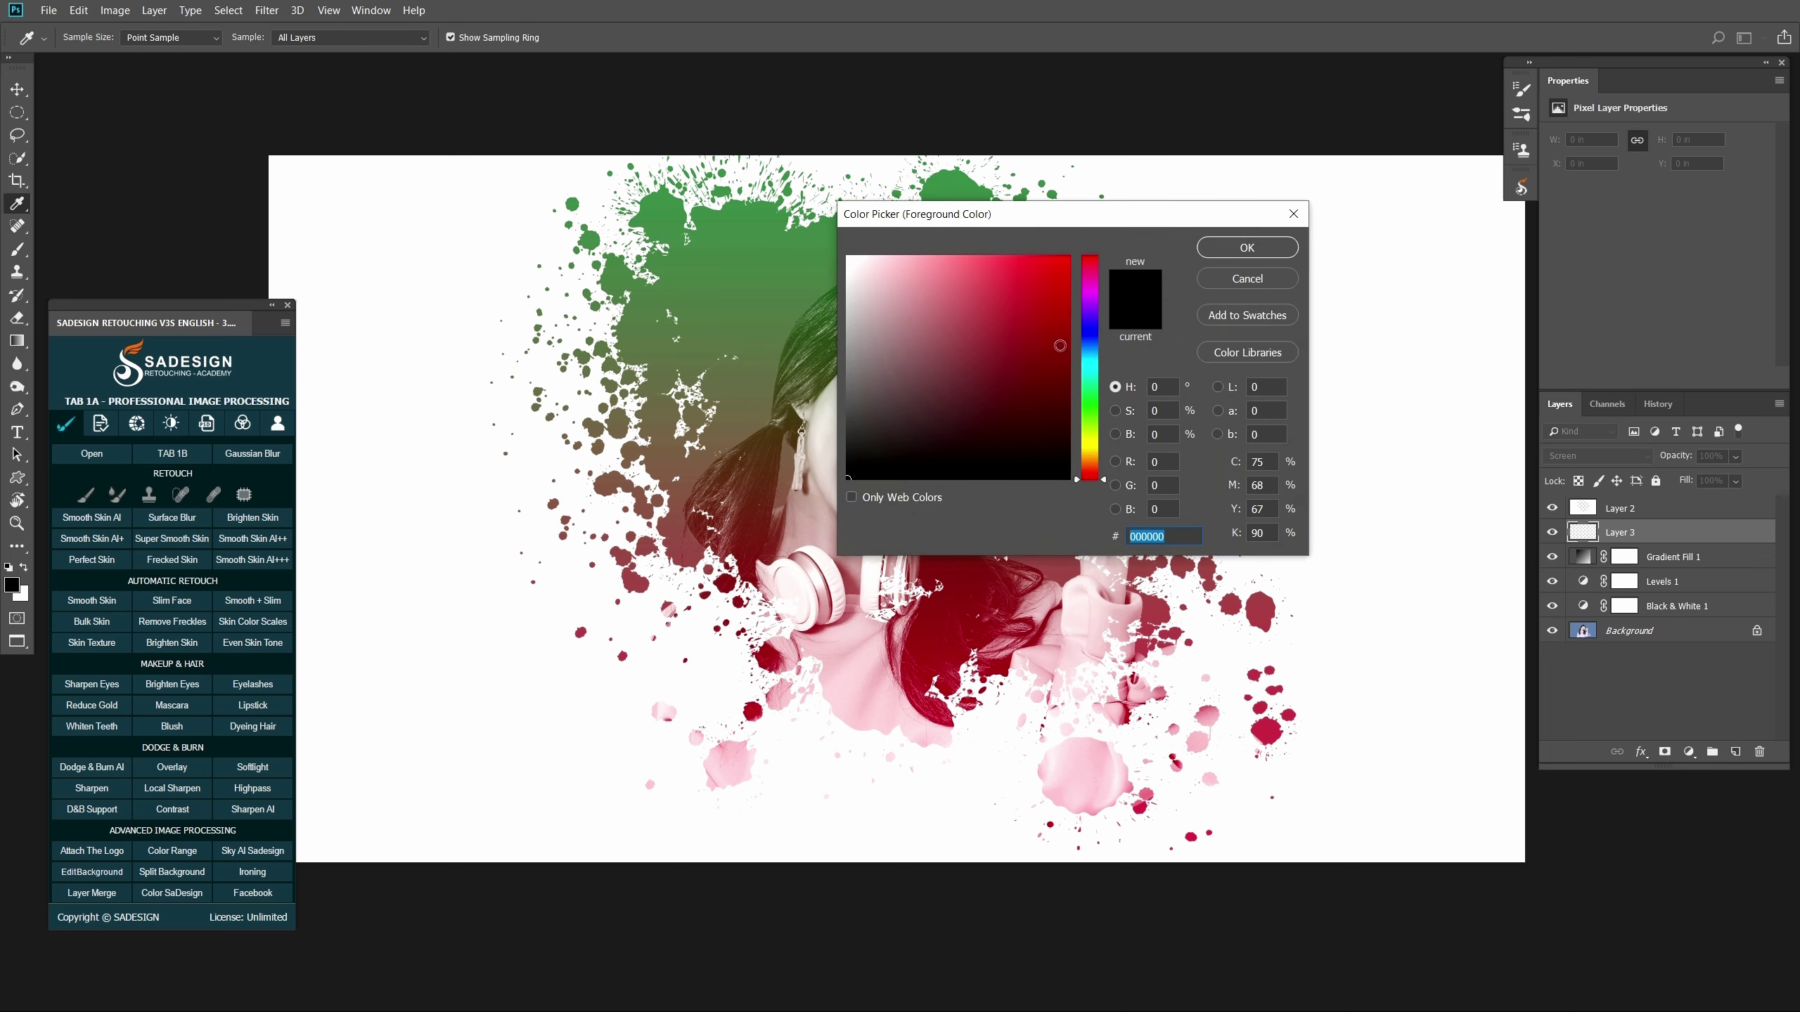
pyautogui.moveTo(1082, 405)
pyautogui.mouseDown()
pyautogui.moveTo(1090, 441)
pyautogui.moveTo(1090, 407)
pyautogui.mouseUp()
pyautogui.moveTo(1041, 302); pyautogui.dragTo(1195, 190)
pyautogui.click(1247, 247)
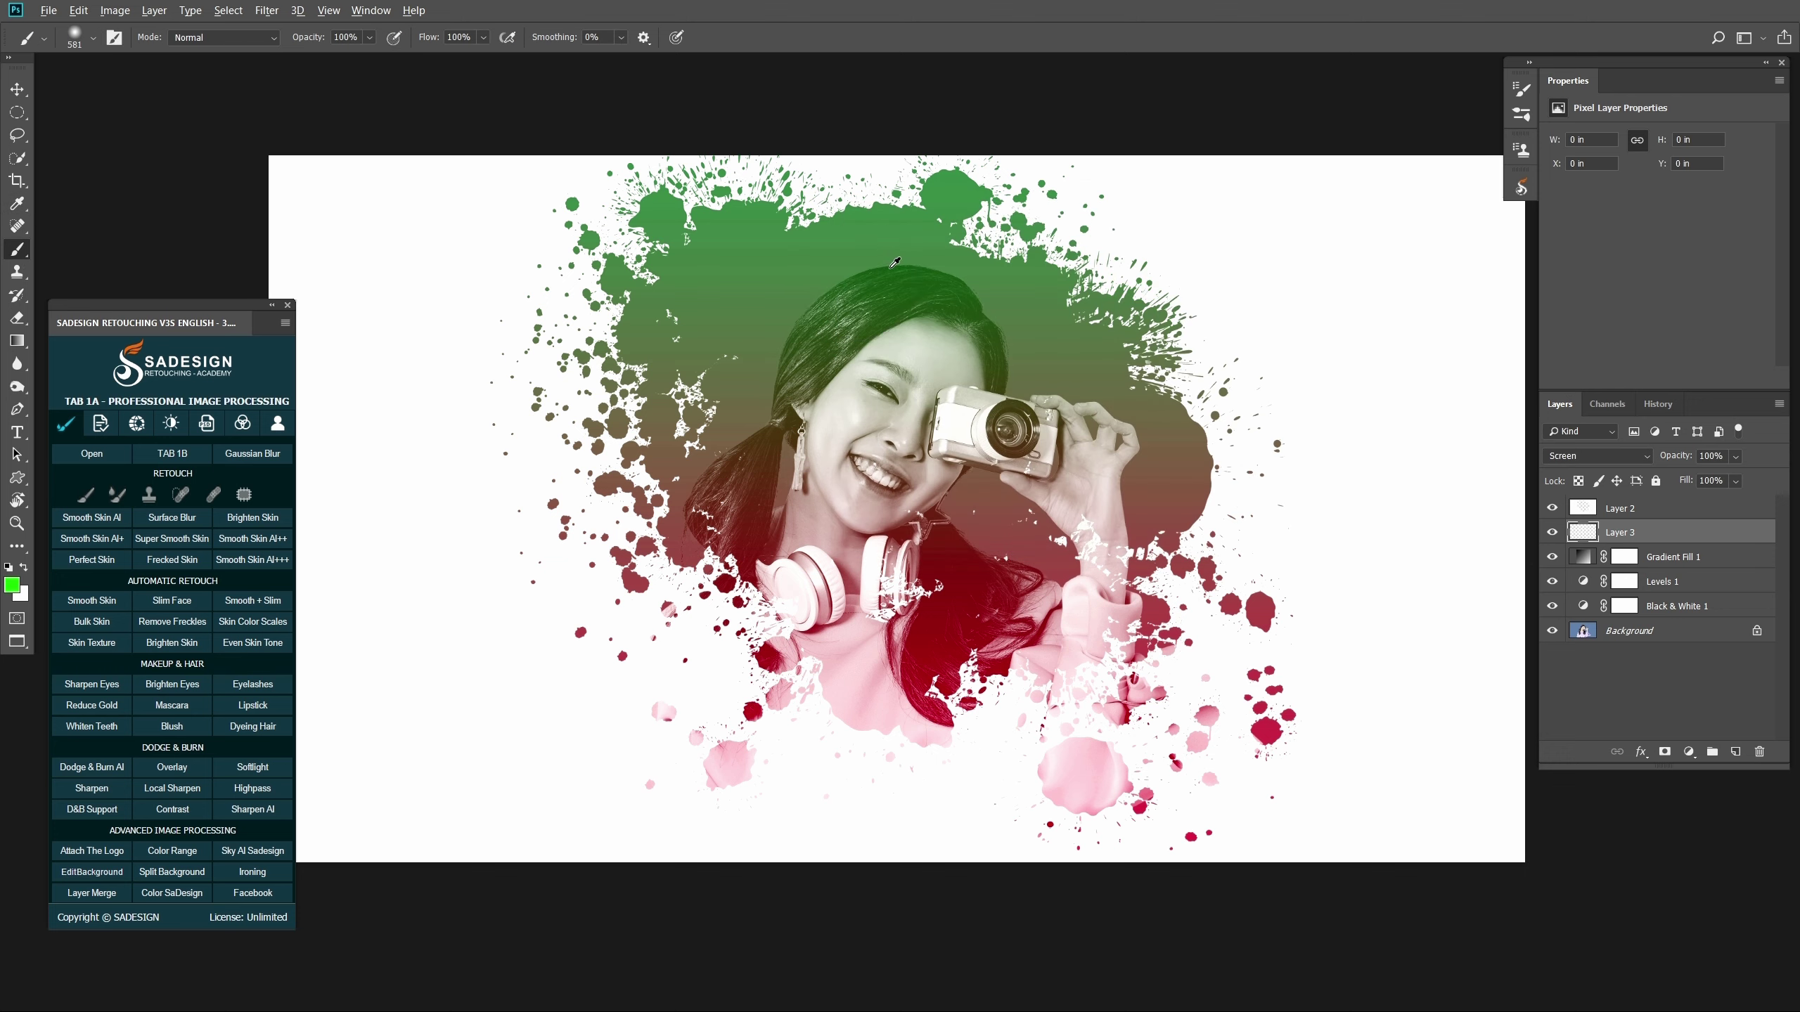
pyautogui.moveTo(956, 244)
pyautogui.mouseDown()
pyautogui.moveTo(563, 391)
pyautogui.moveTo(643, 319)
pyautogui.moveTo(937, 225)
pyautogui.mouseUp()
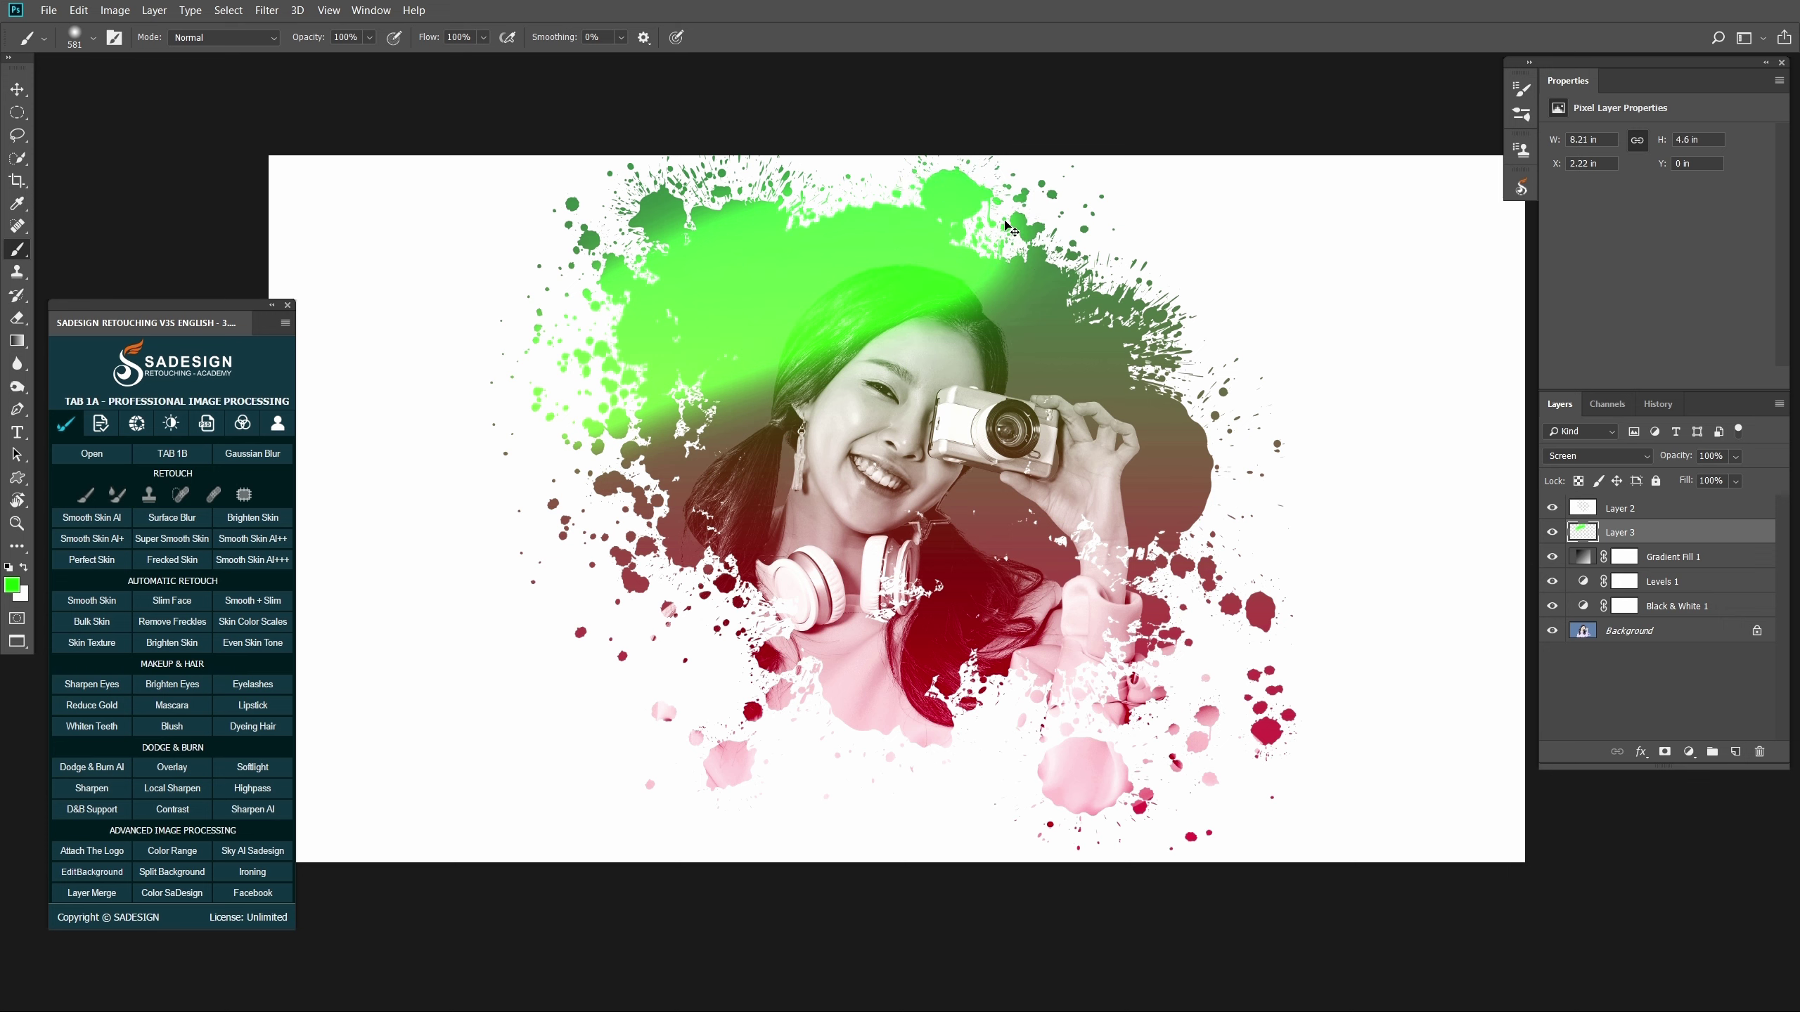
# - Paint pure red (#ff0000) on Layer 3 over the lower-right splash area and hair with the Soft Round brush enlarged to 855 px
pyautogui.click(11, 585)
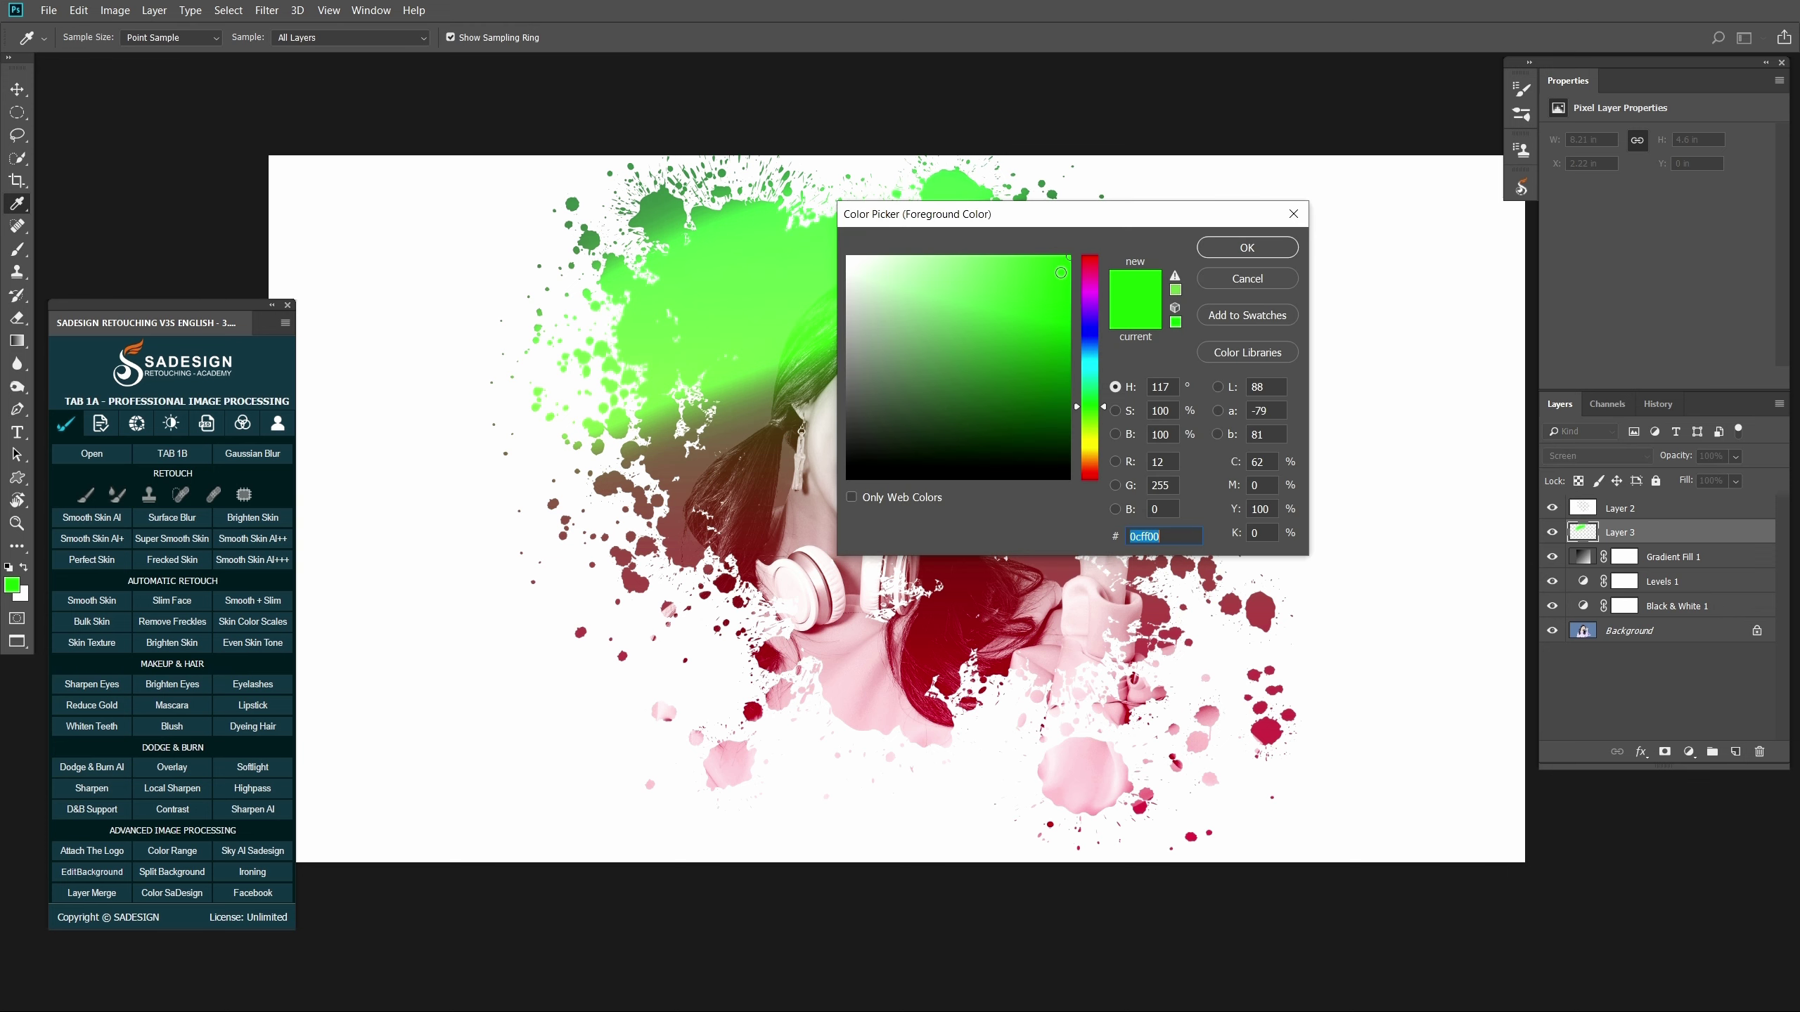
pyautogui.moveTo(1093, 310); pyautogui.dragTo(1091, 254)
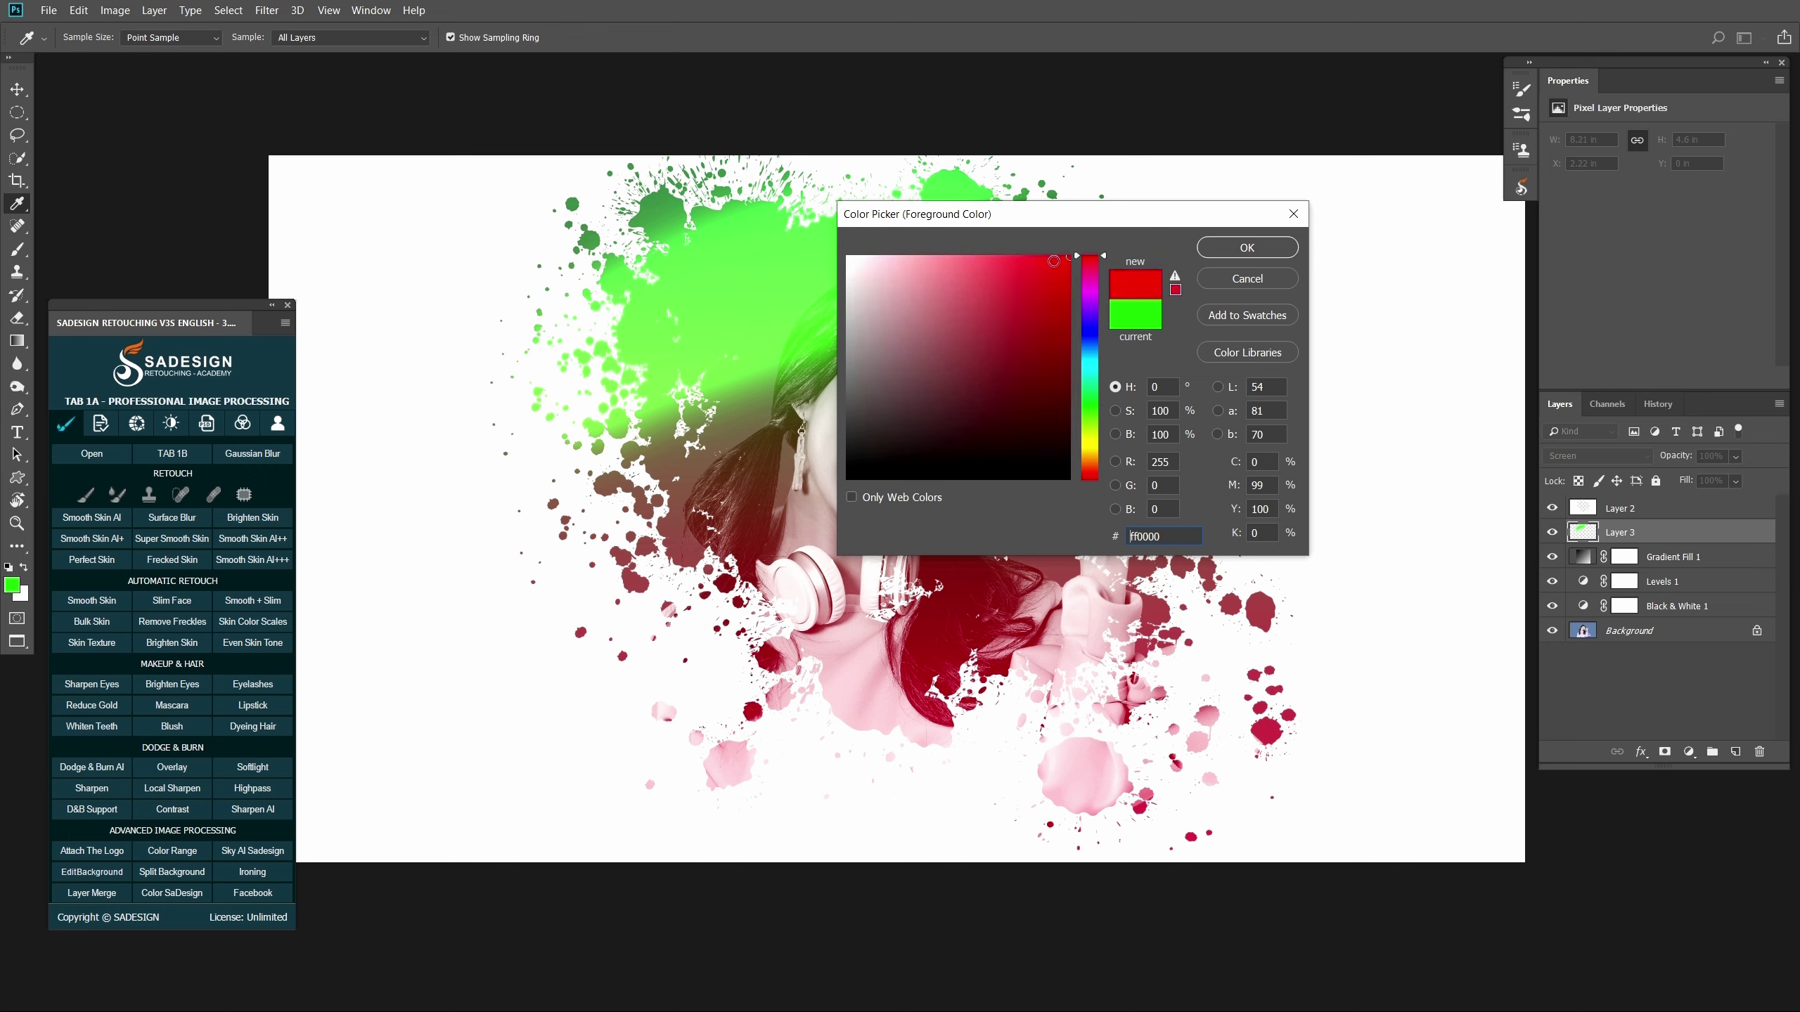
pyautogui.click(1251, 252)
pyautogui.keyDown('alt'); pyautogui.rightClick(835, 656); pyautogui.keyUp('alt')
pyautogui.moveTo(982, 630)
pyautogui.mouseDown()
pyautogui.moveTo(942, 664)
pyautogui.moveTo(850, 686)
pyautogui.mouseUp()
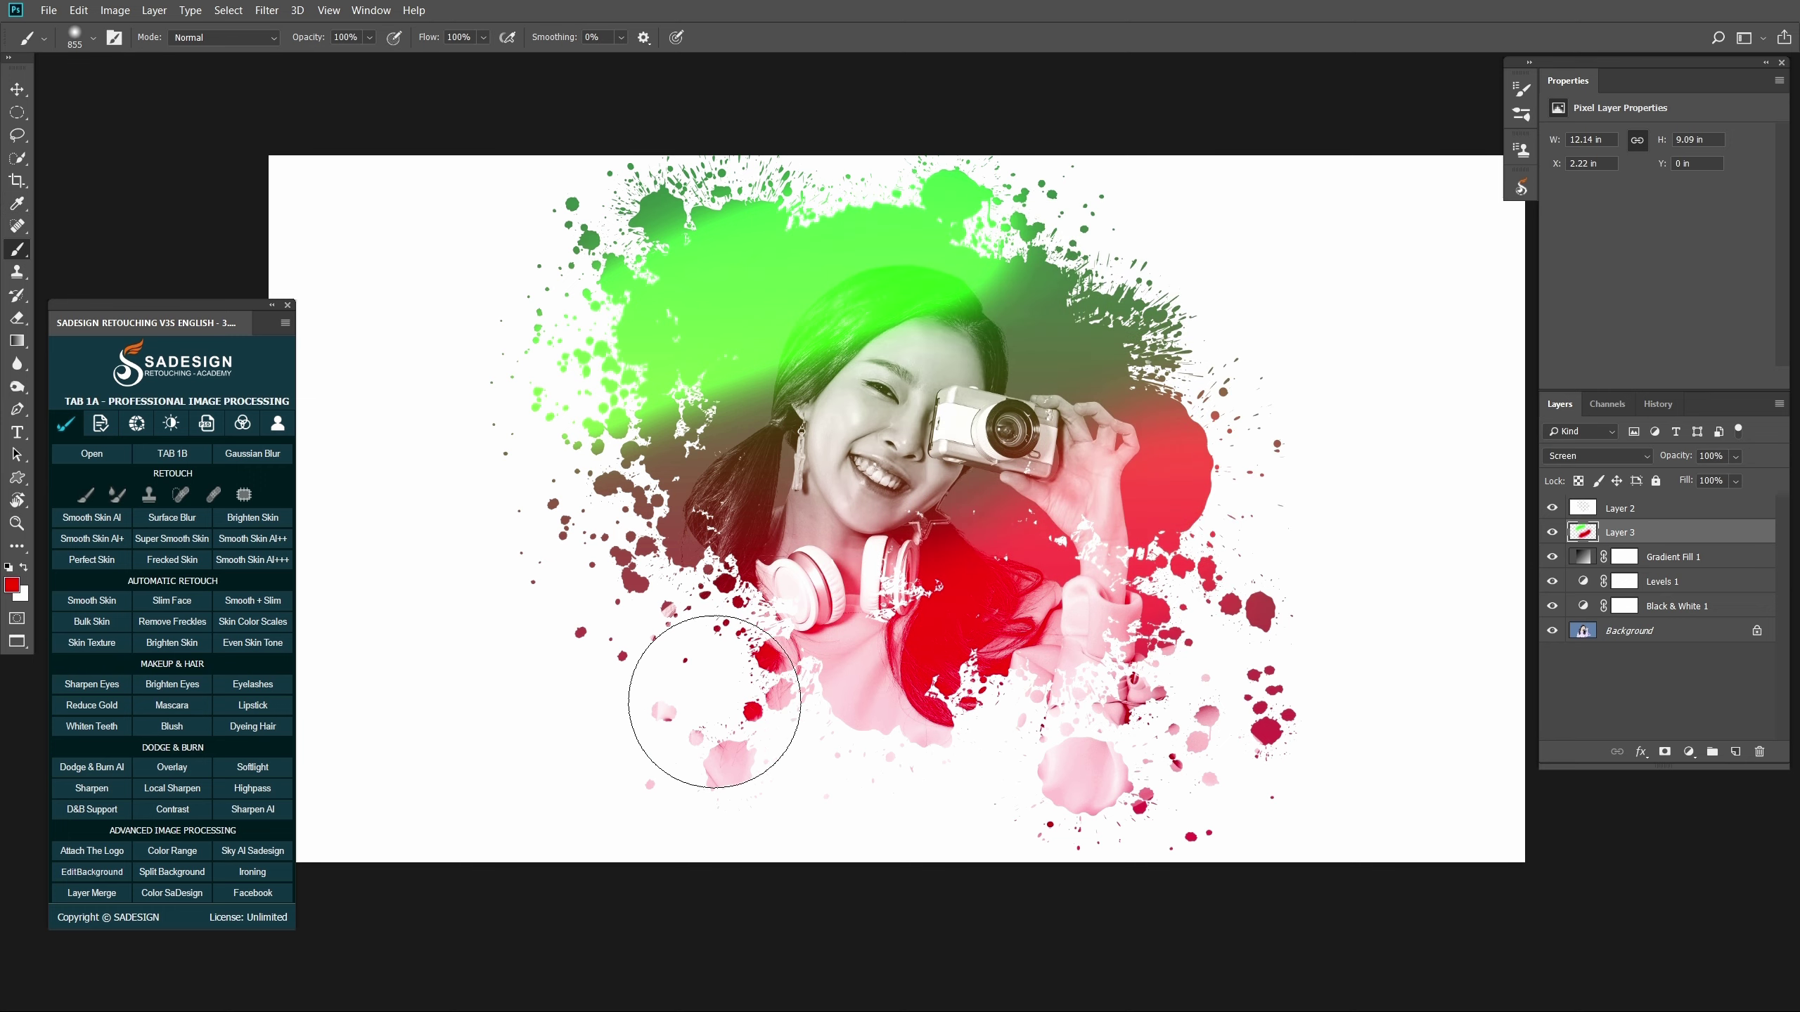
# - Lower Layer 3's opacity to 29% and soften its color around the face with the Eraser at 50% opacity
pyautogui.moveTo(1735, 457); pyautogui.dragTo(1698, 481)
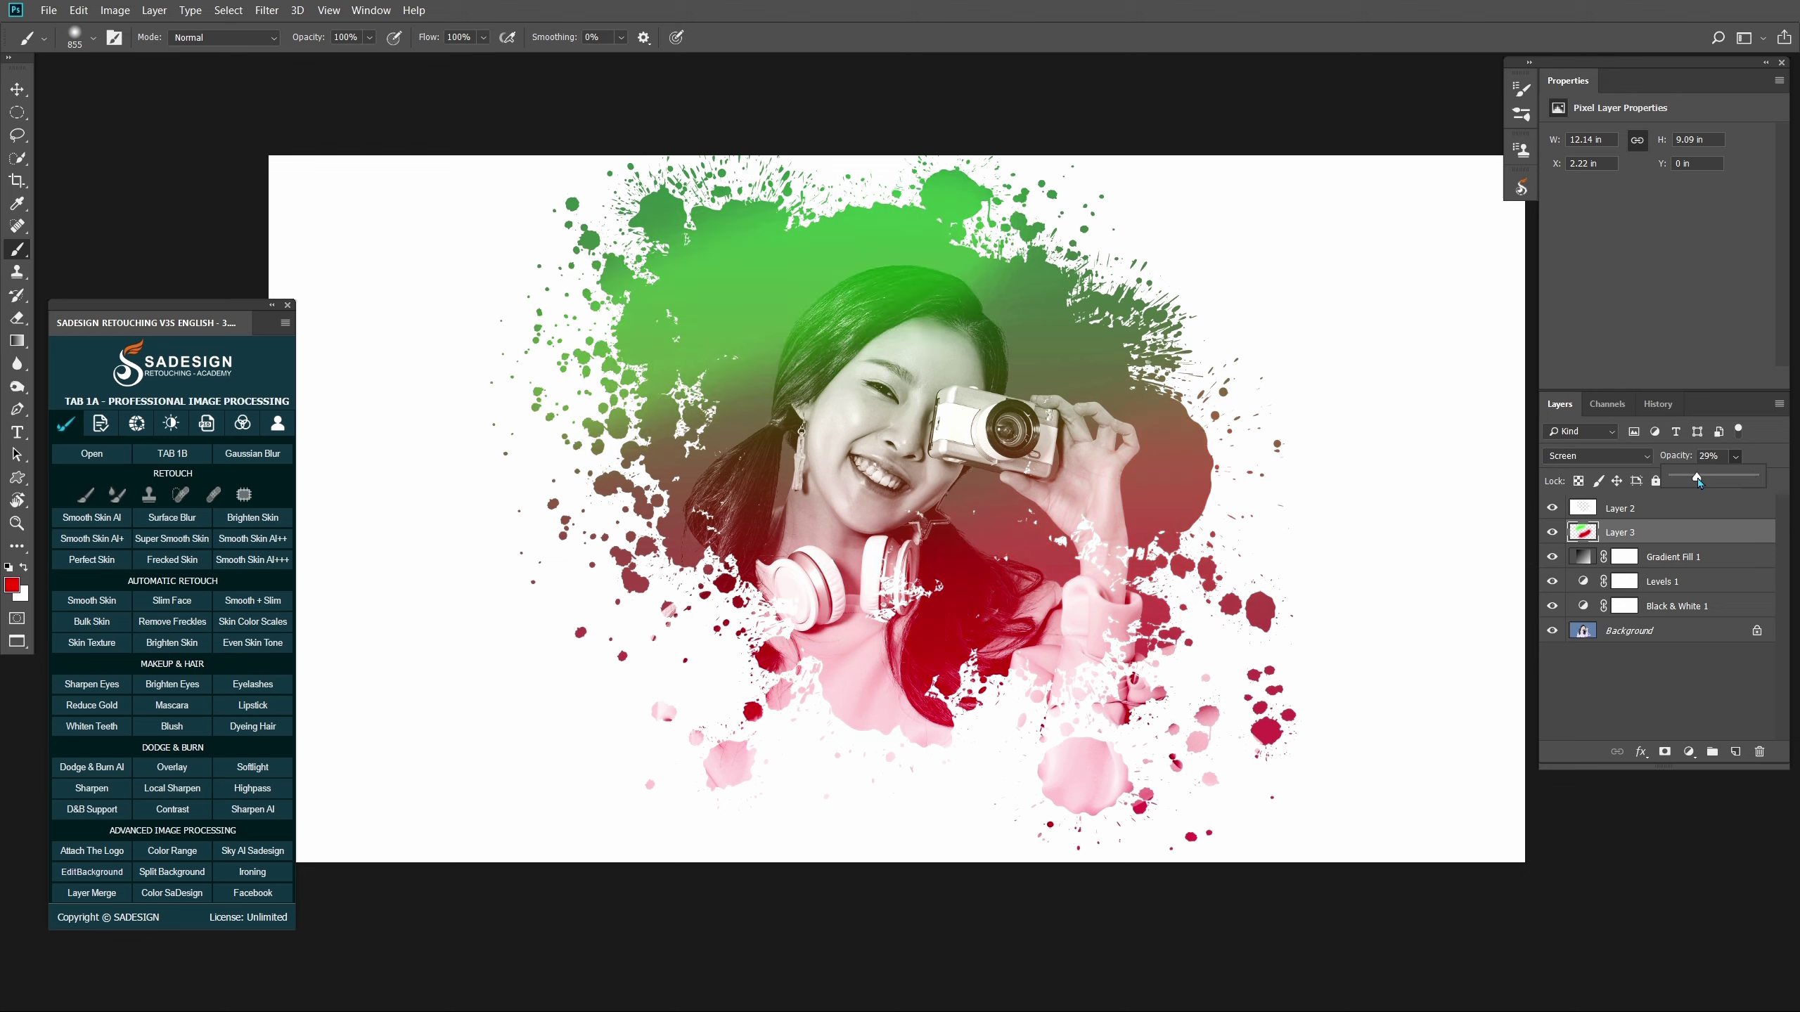
pyautogui.press('e')
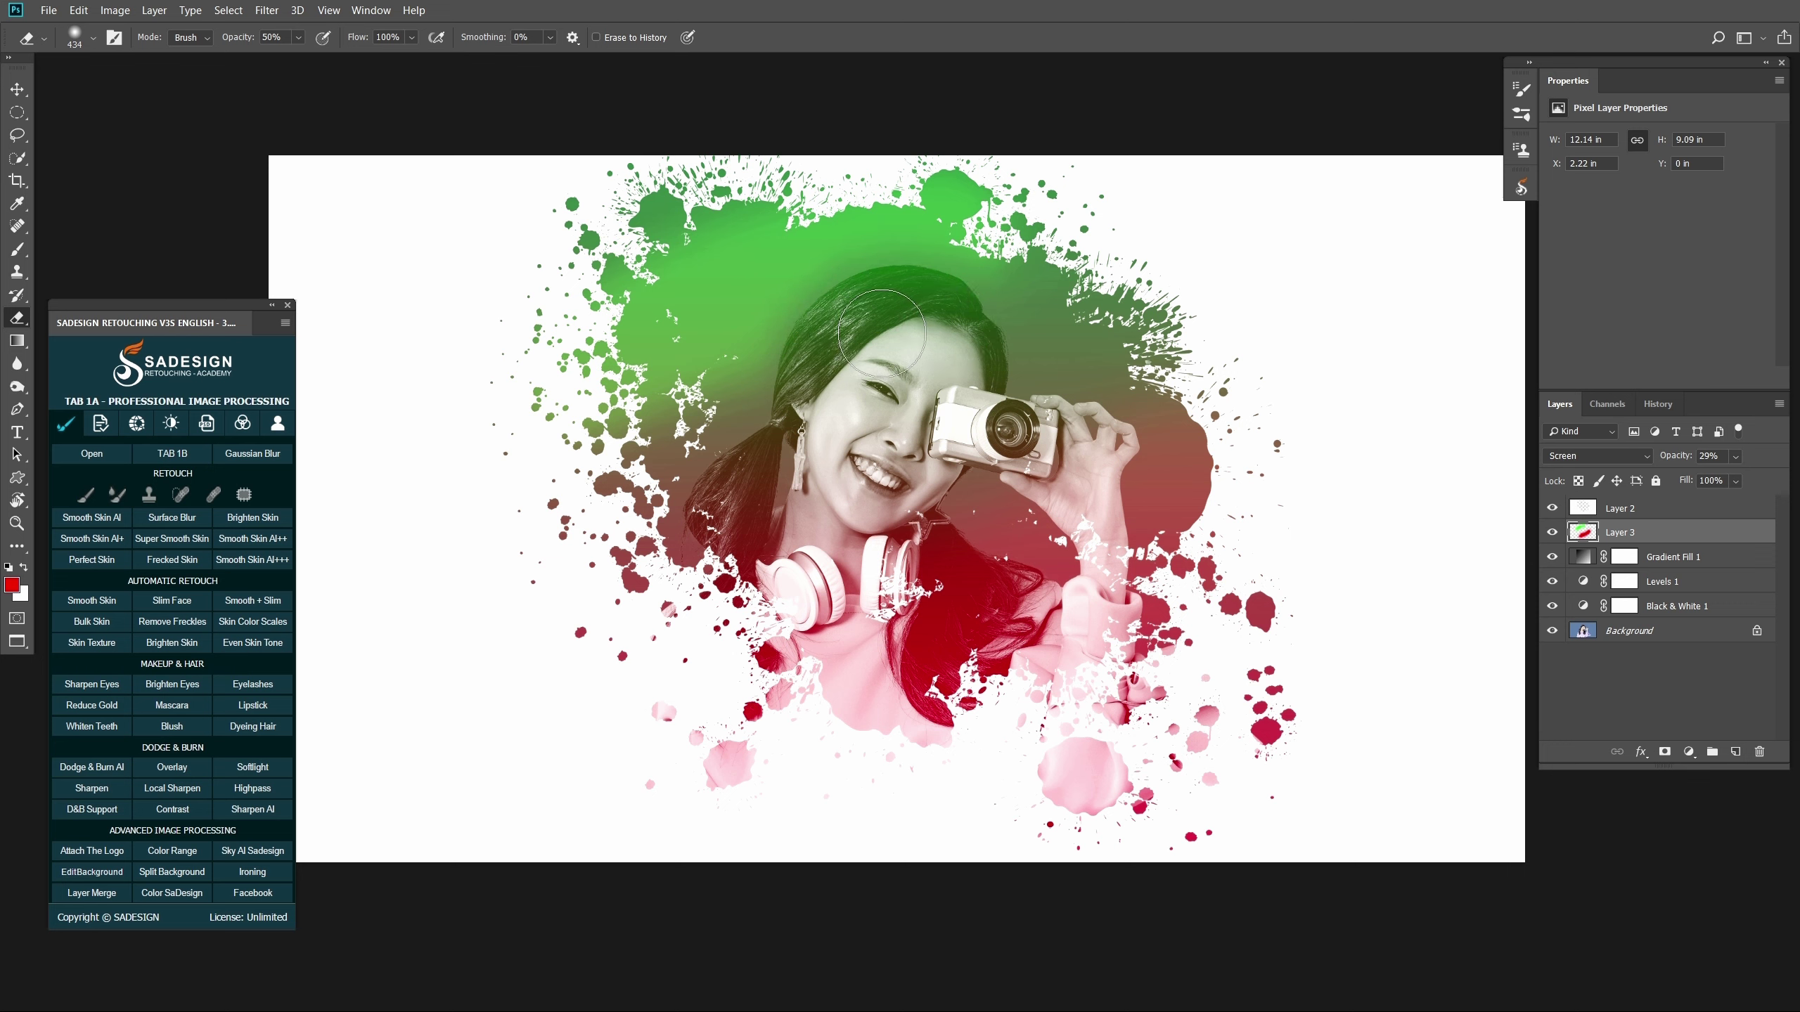
# - Duplicate the Gradient Fill 1 layer and reduce the copy's opacity to 47%
pyautogui.click(1659, 560)
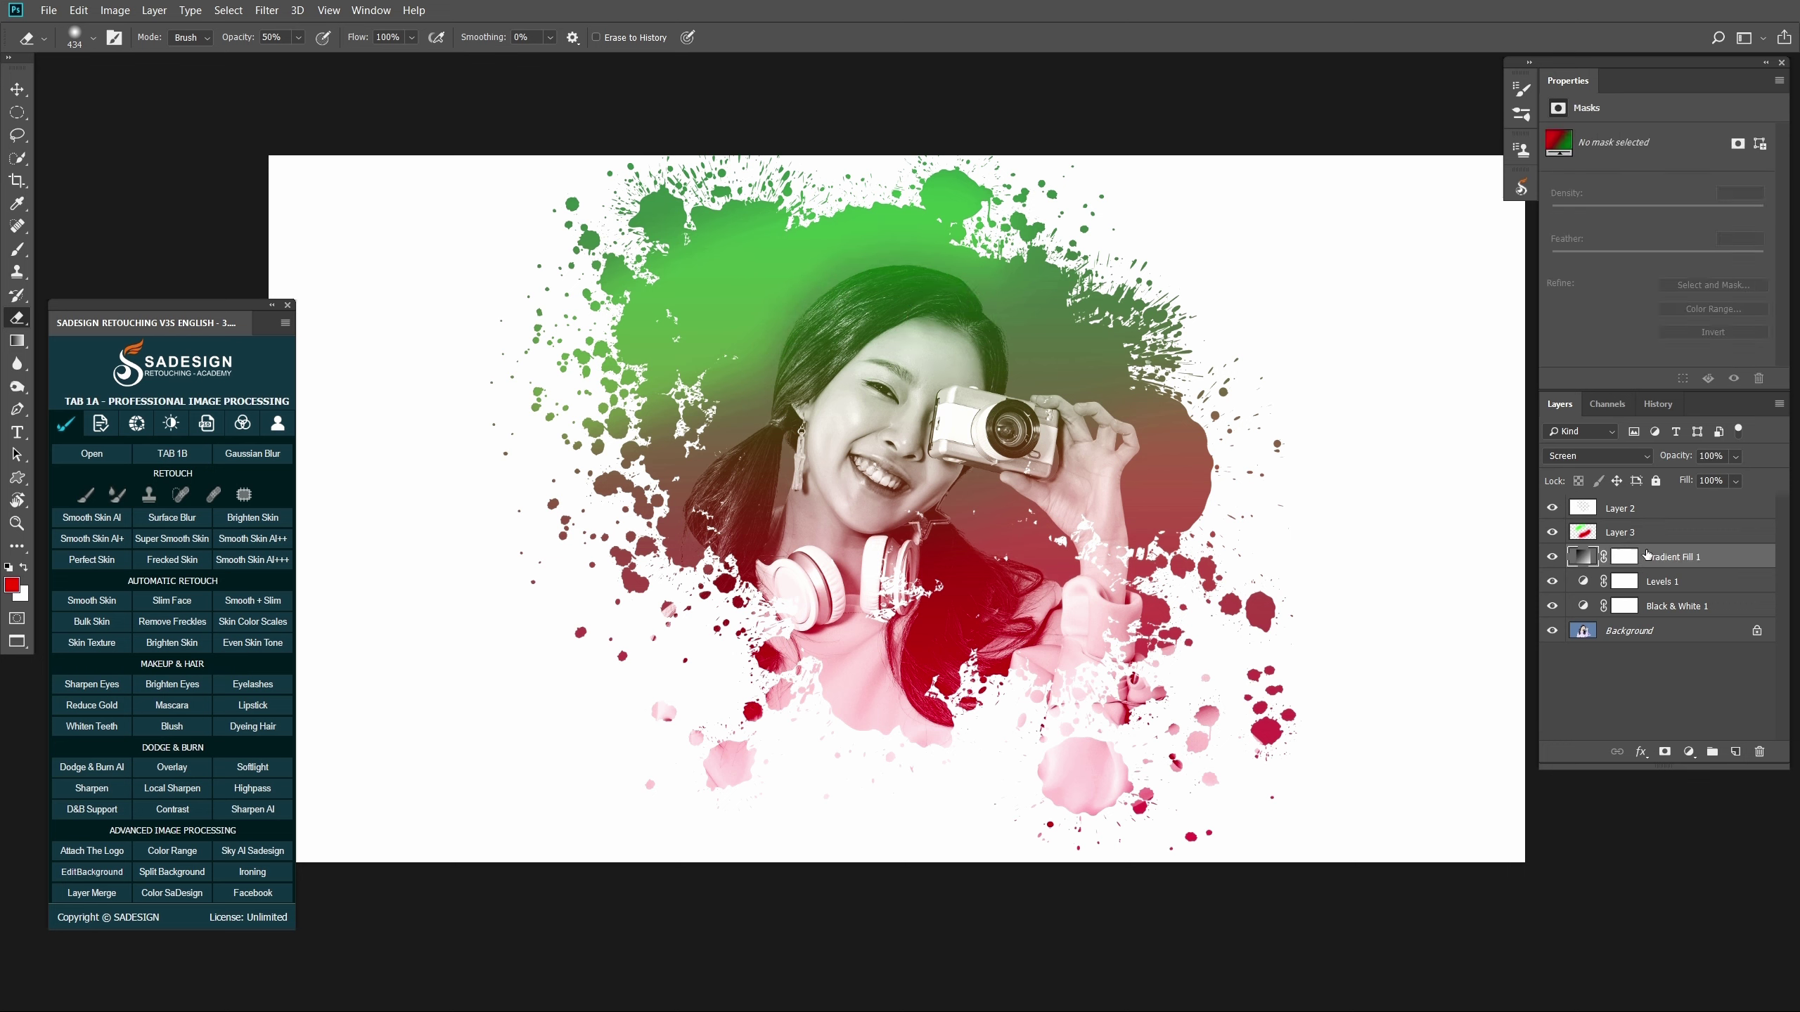
pyautogui.hotkey('ctrl', 'j')
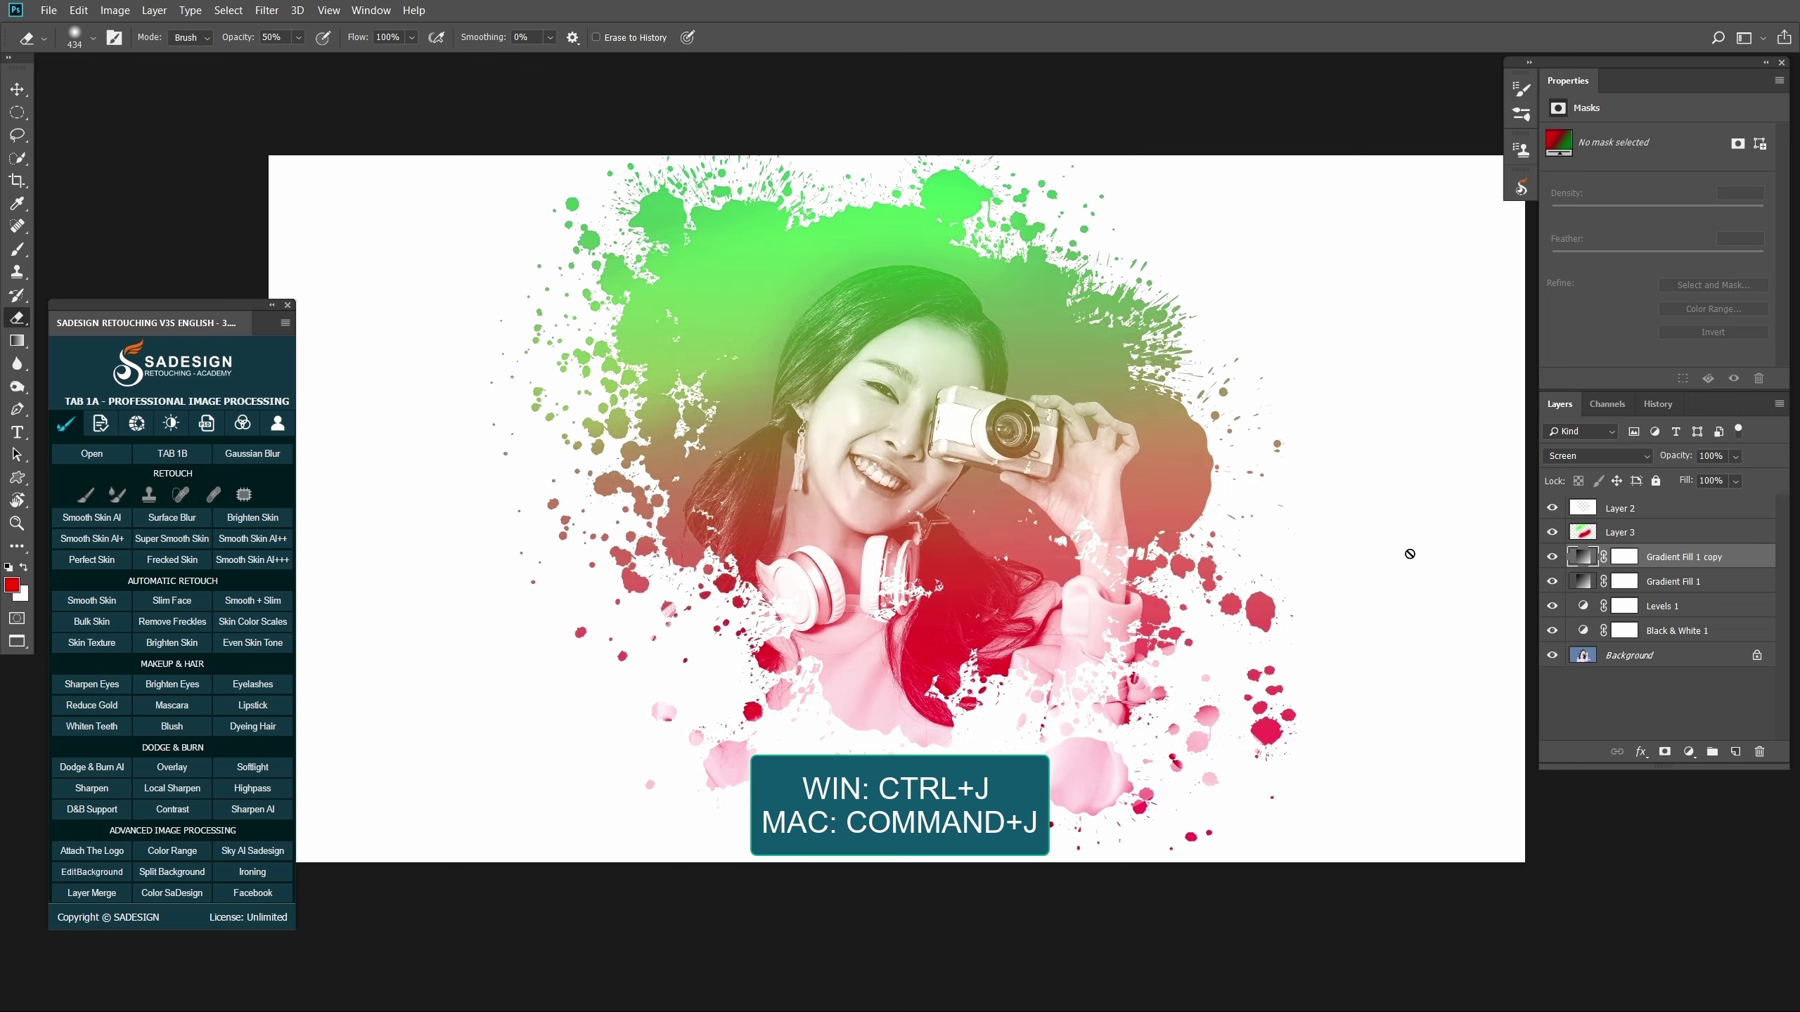
pyautogui.click(1739, 461)
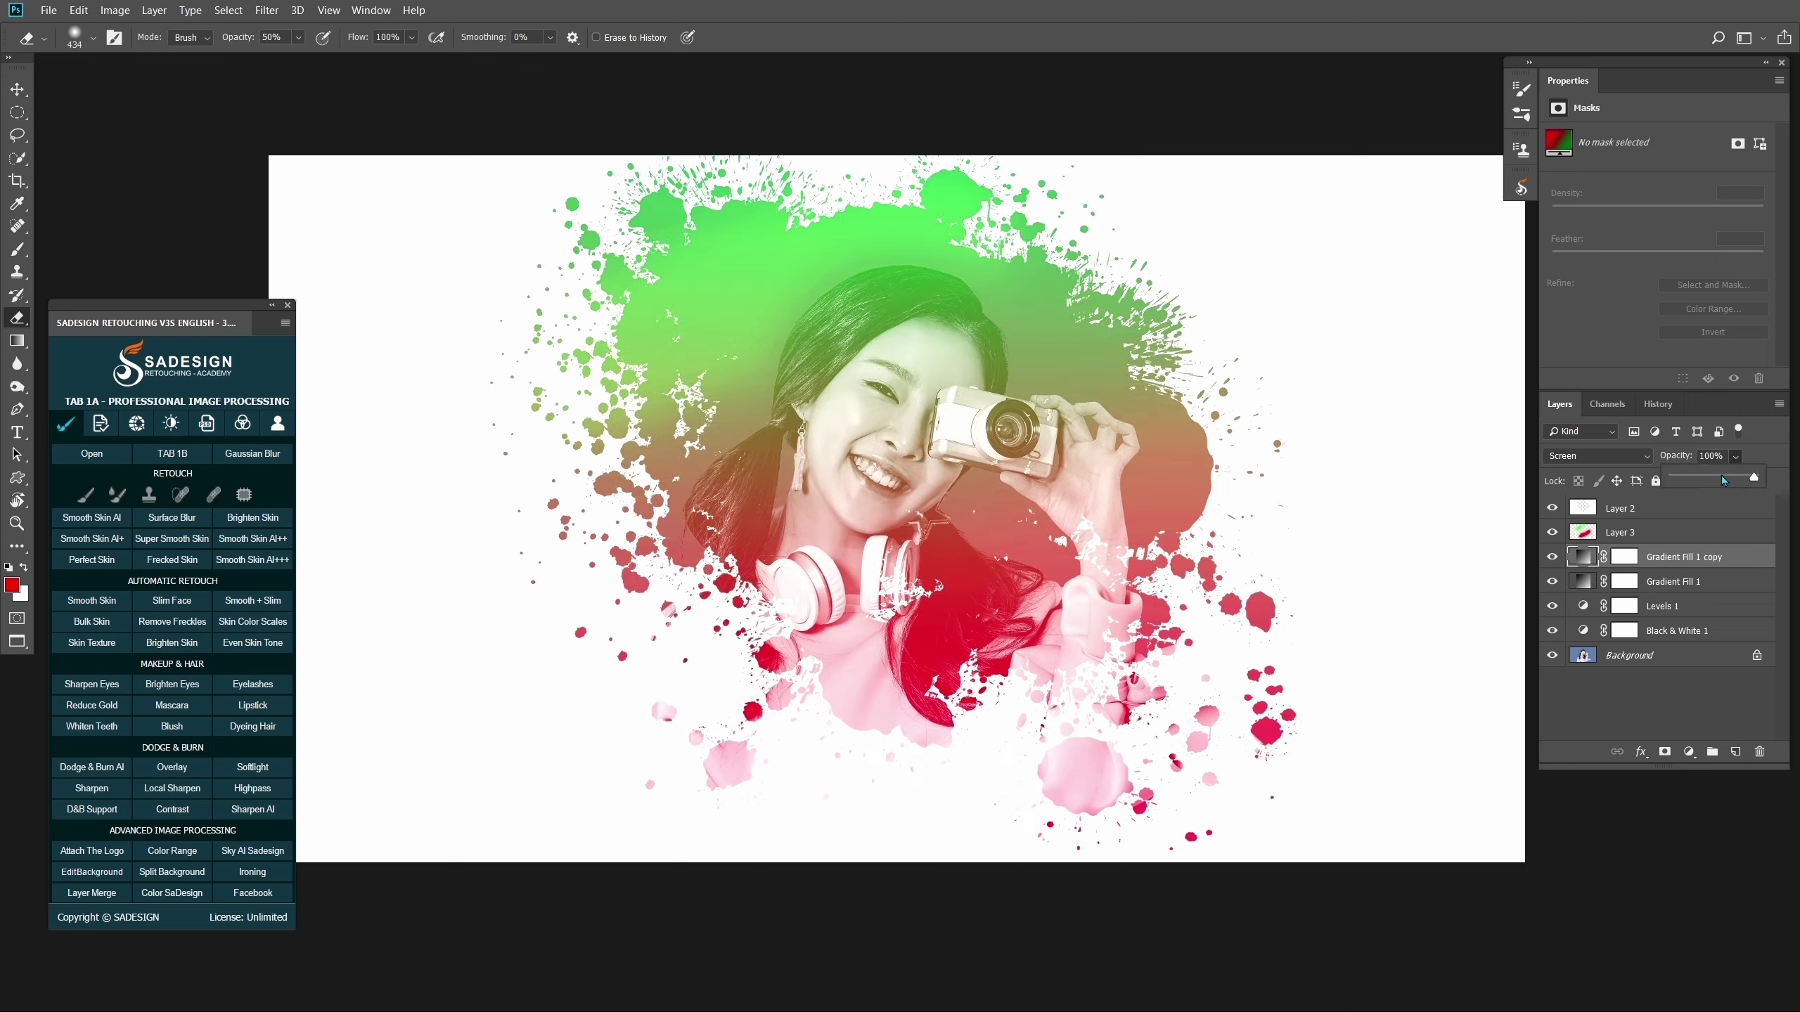
pyautogui.moveTo(1732, 478); pyautogui.dragTo(1712, 481)
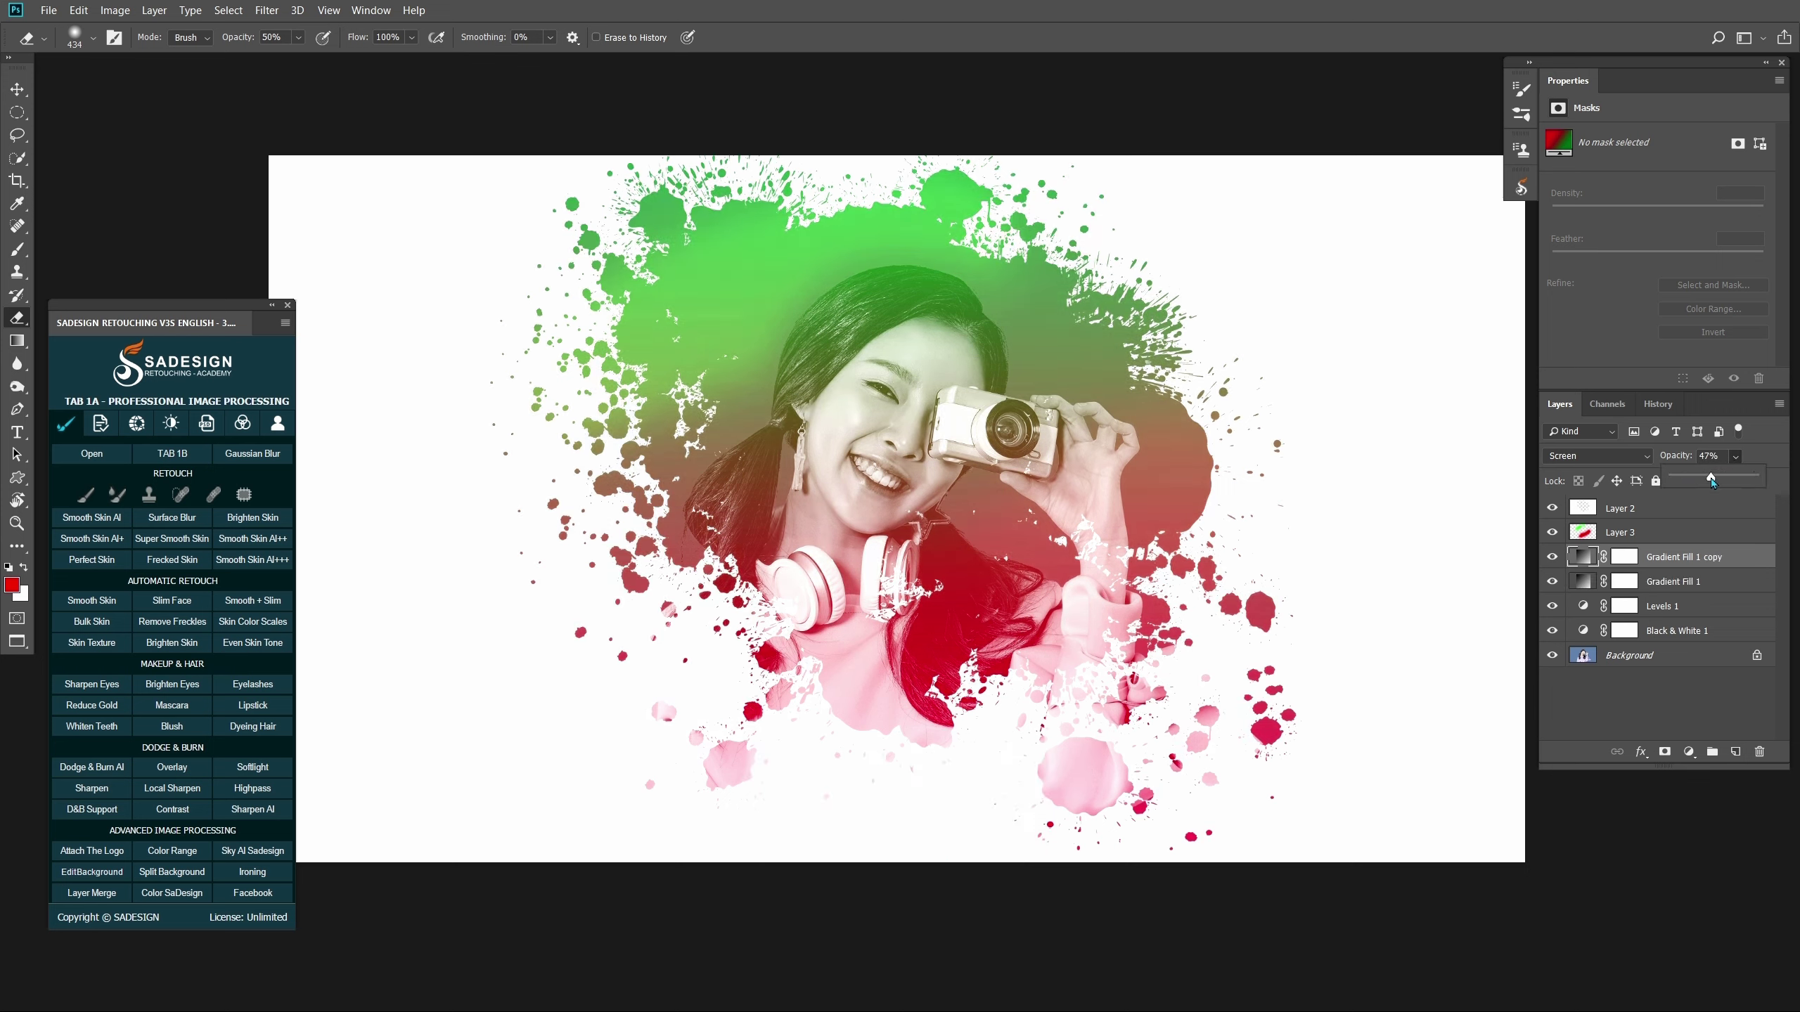
# - Compare the effect with the original photo by reverting to the opened image state, and return to the latest history state
pyautogui.click(1658, 404)
pyautogui.scroll(-1, 1784, 578)
pyautogui.scroll(5, 1784, 578)
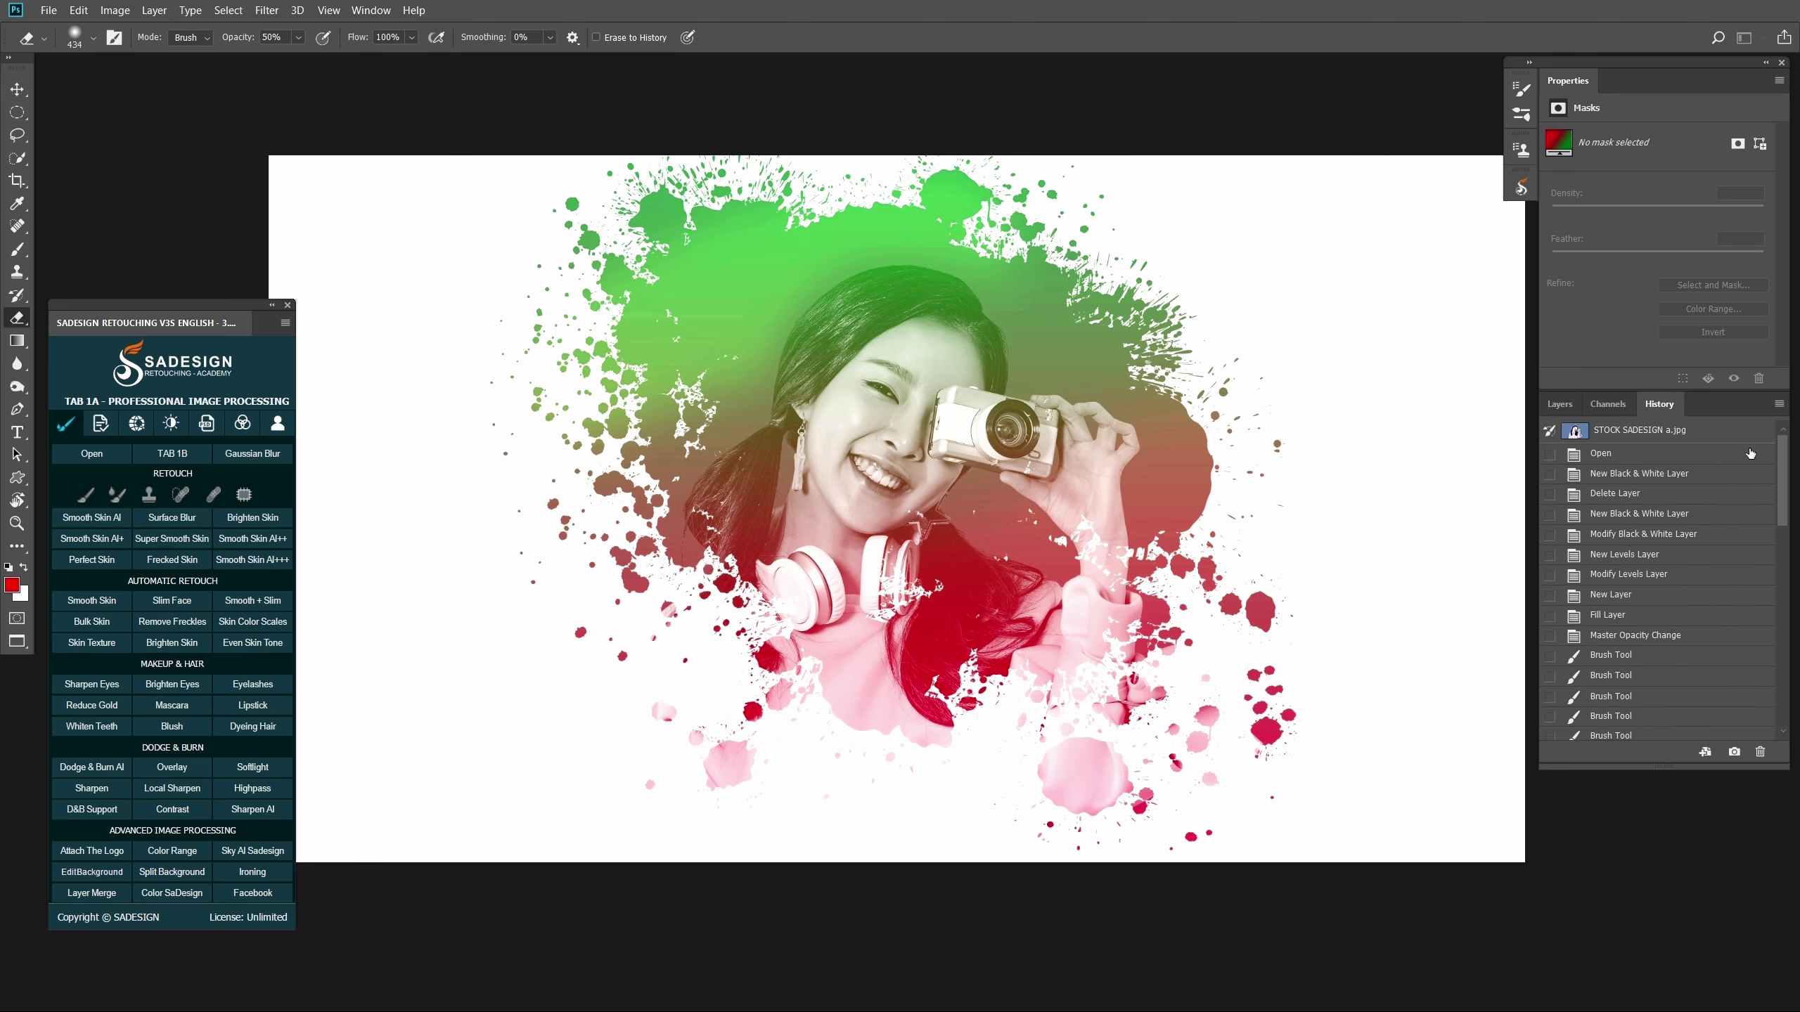
pyautogui.click(1735, 441)
pyautogui.hotkey('ctrl', 'z')
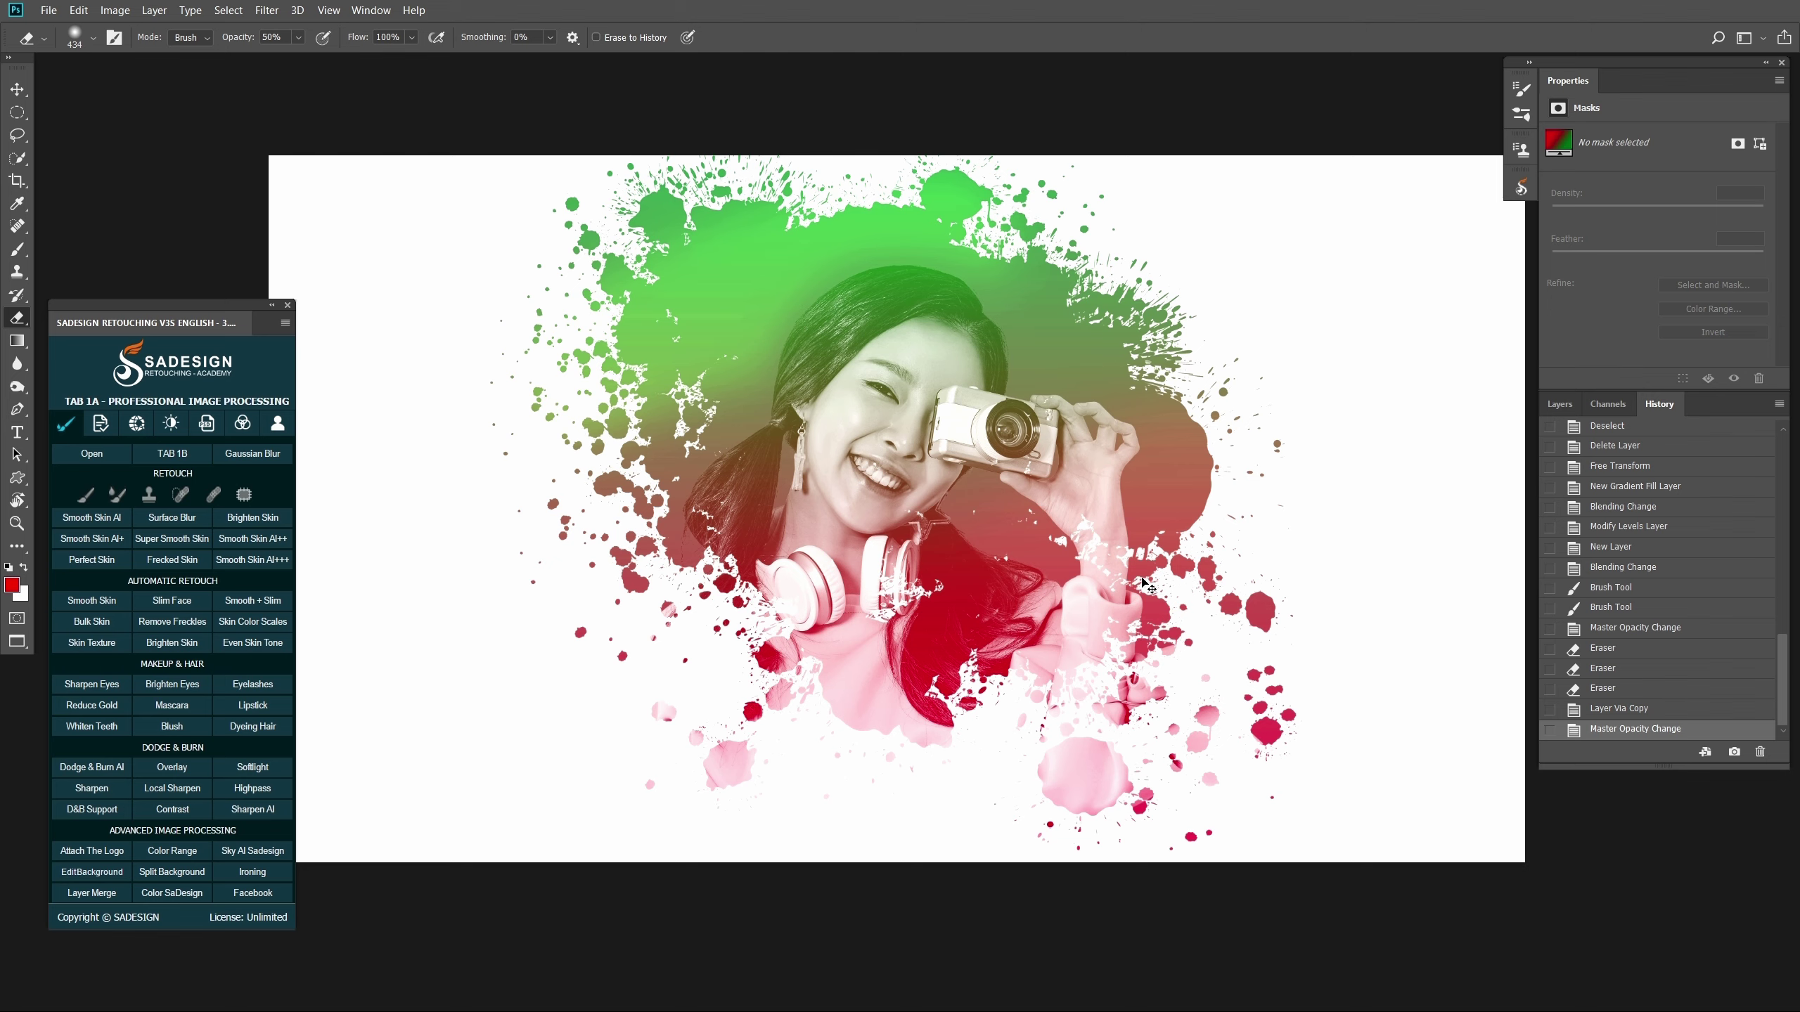